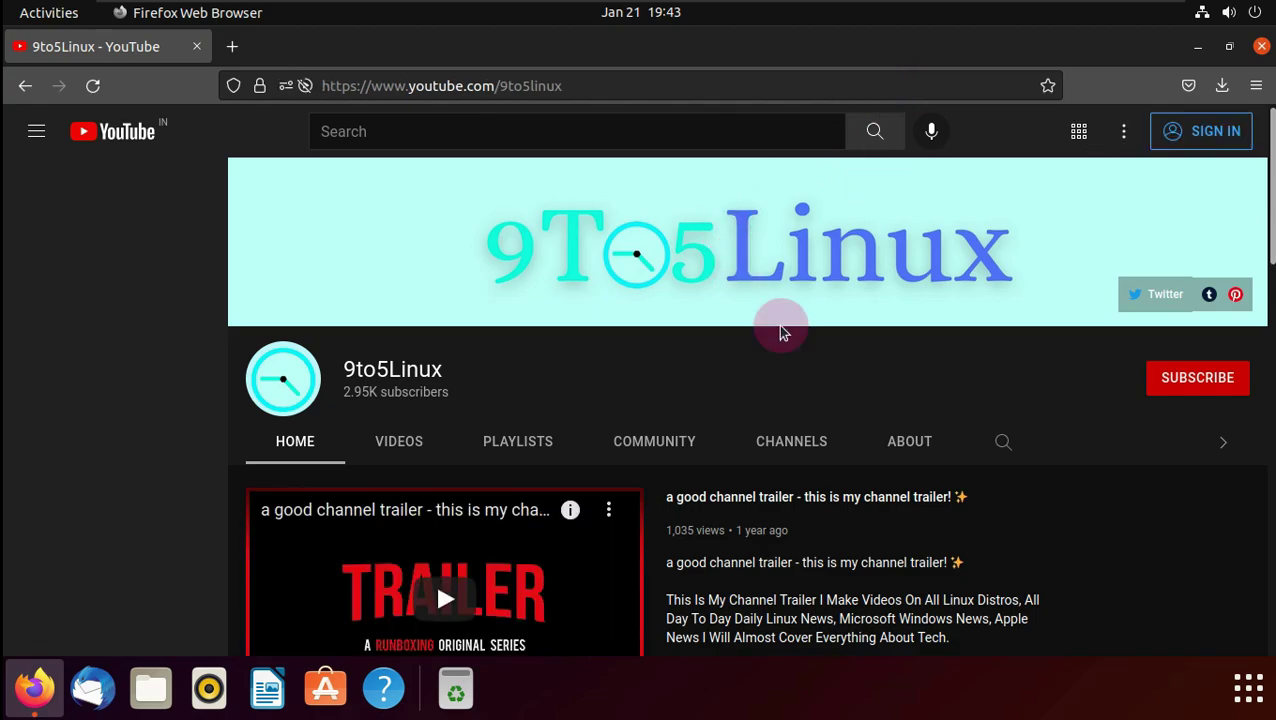
- Try subscribing to 9to5Linux, dismiss the sign-in prompt, and open the channel's About page
click(1164, 389)
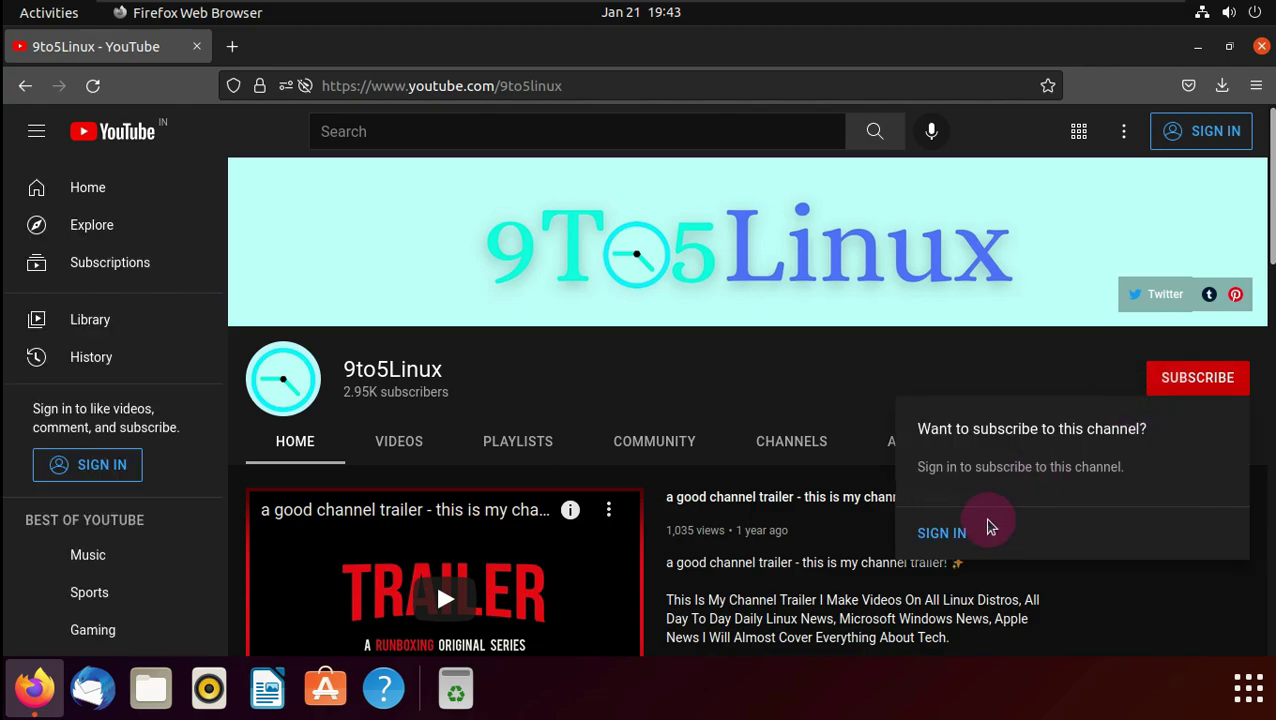
click(470, 360)
drag(368, 369, 341, 368)
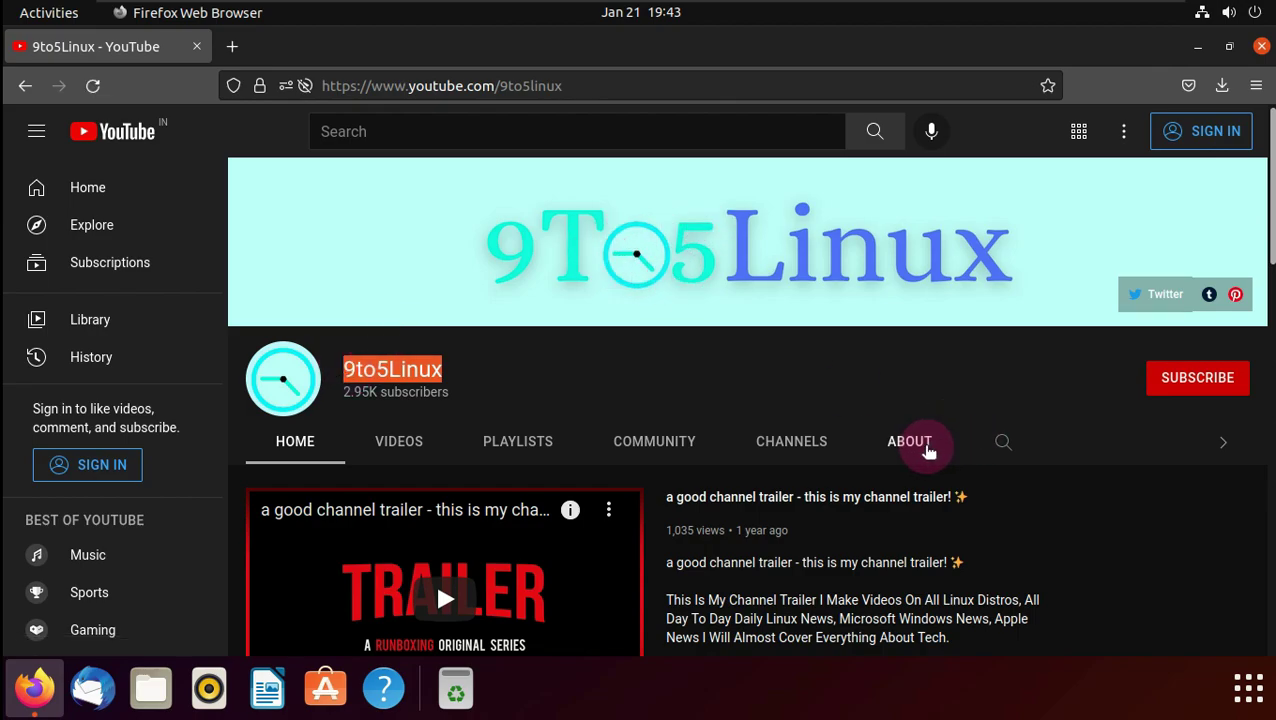
click(928, 451)
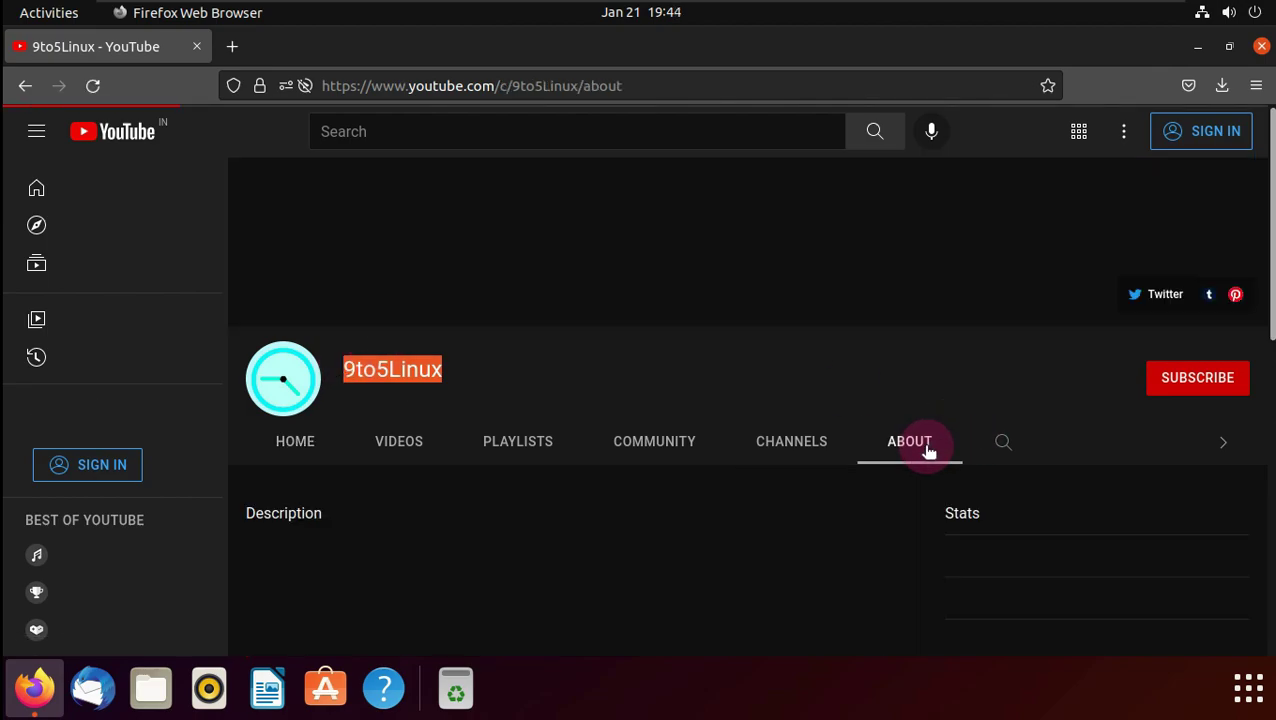
- Read the About description and weekly upload schedule, then close Firefox
scroll(883, 498, down, 5)
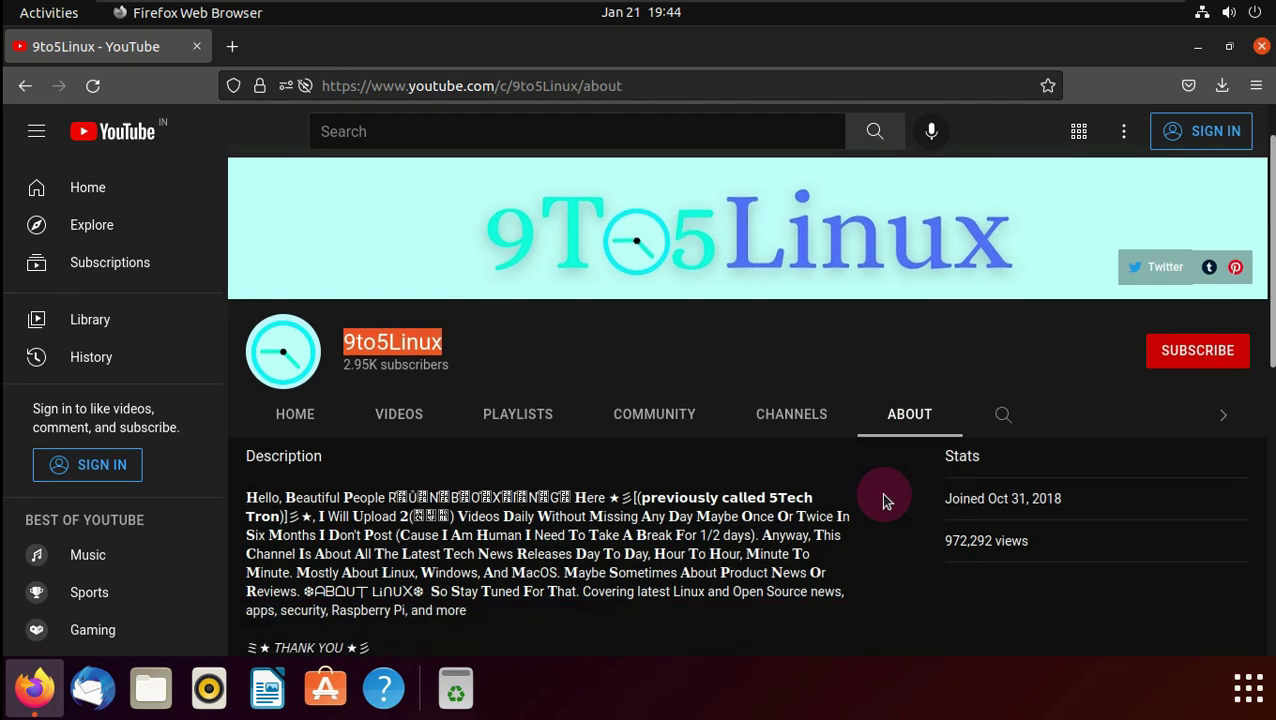
drag(318, 253, 695, 253)
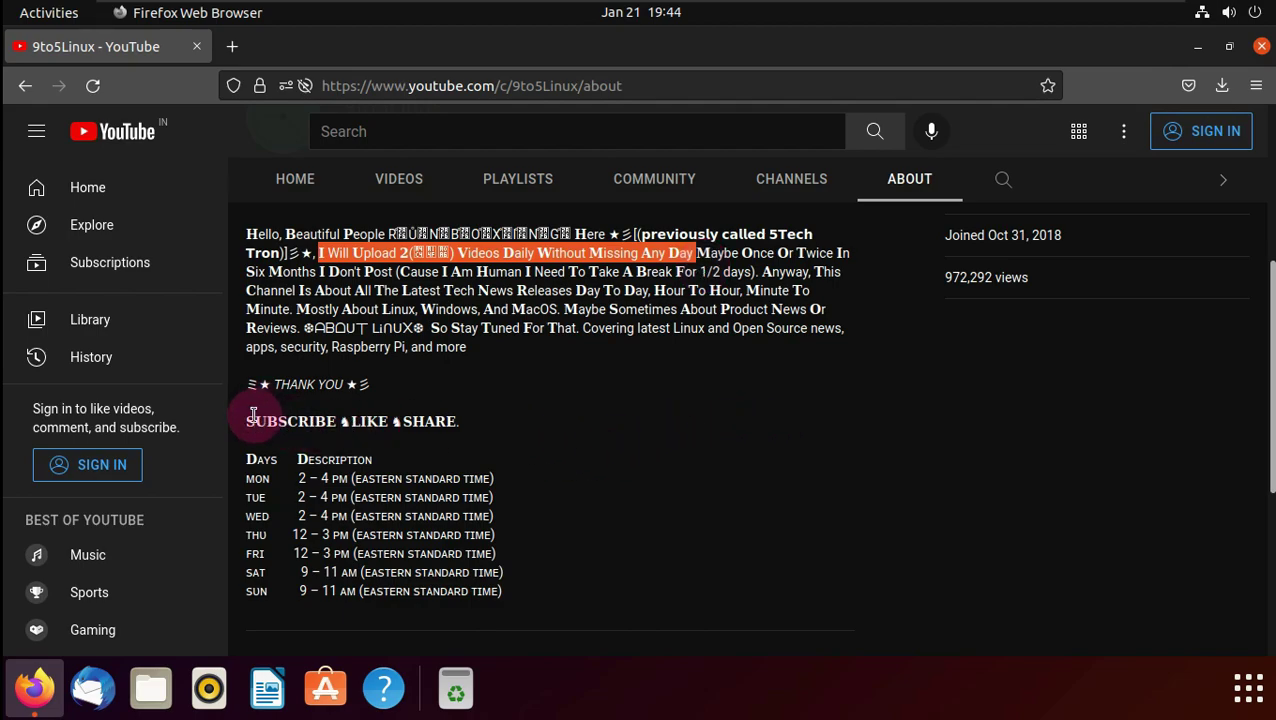
drag(250, 422, 518, 592)
click(926, 493)
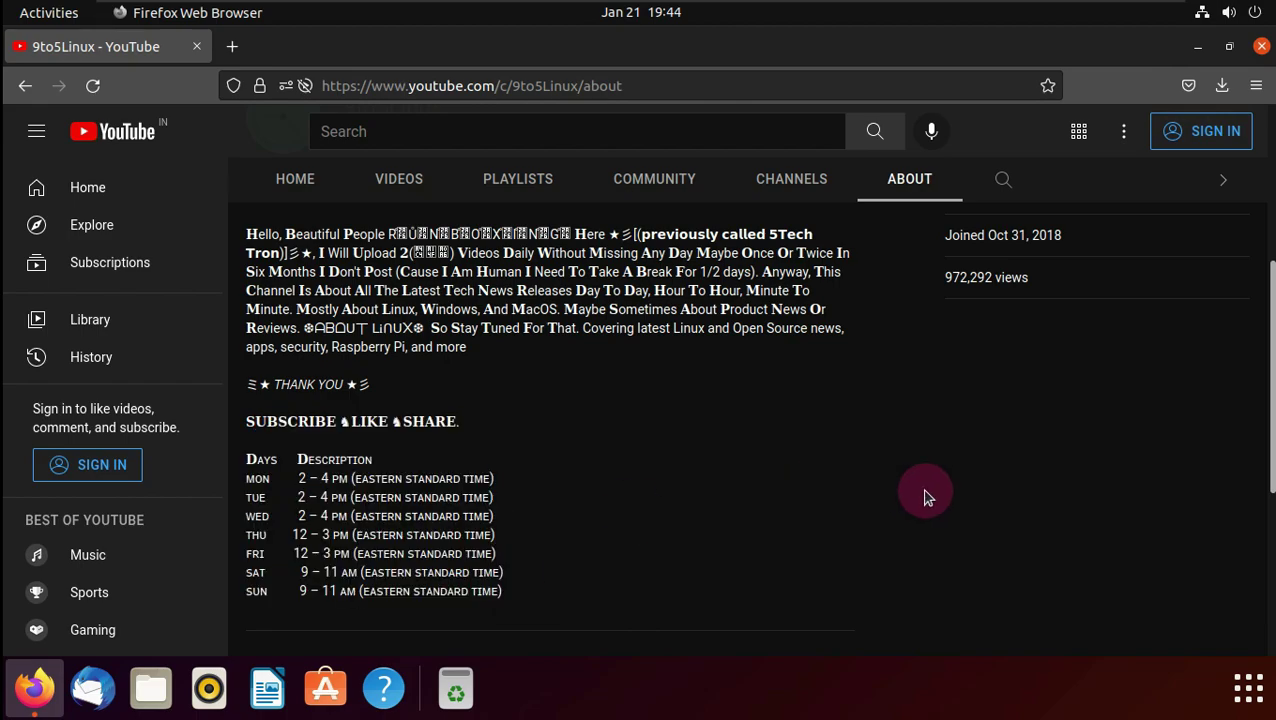
scroll(926, 495, down, 3)
scroll(924, 492, up, 8)
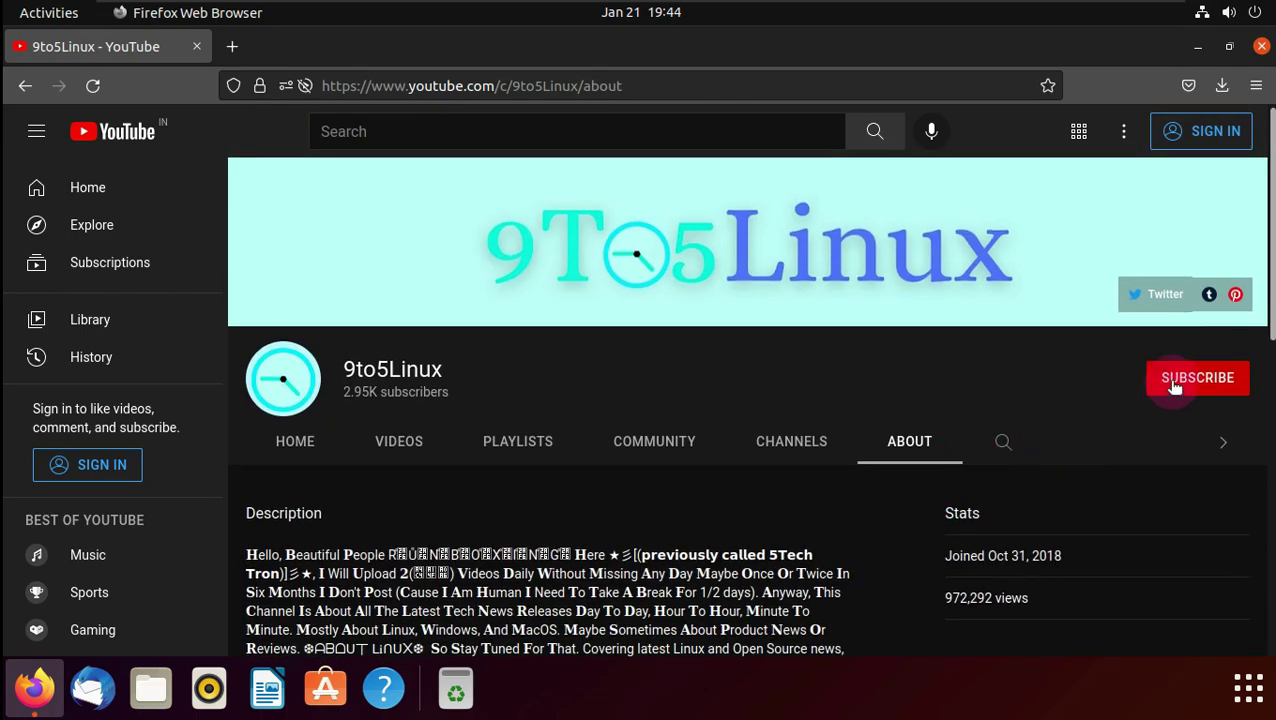
click(1182, 382)
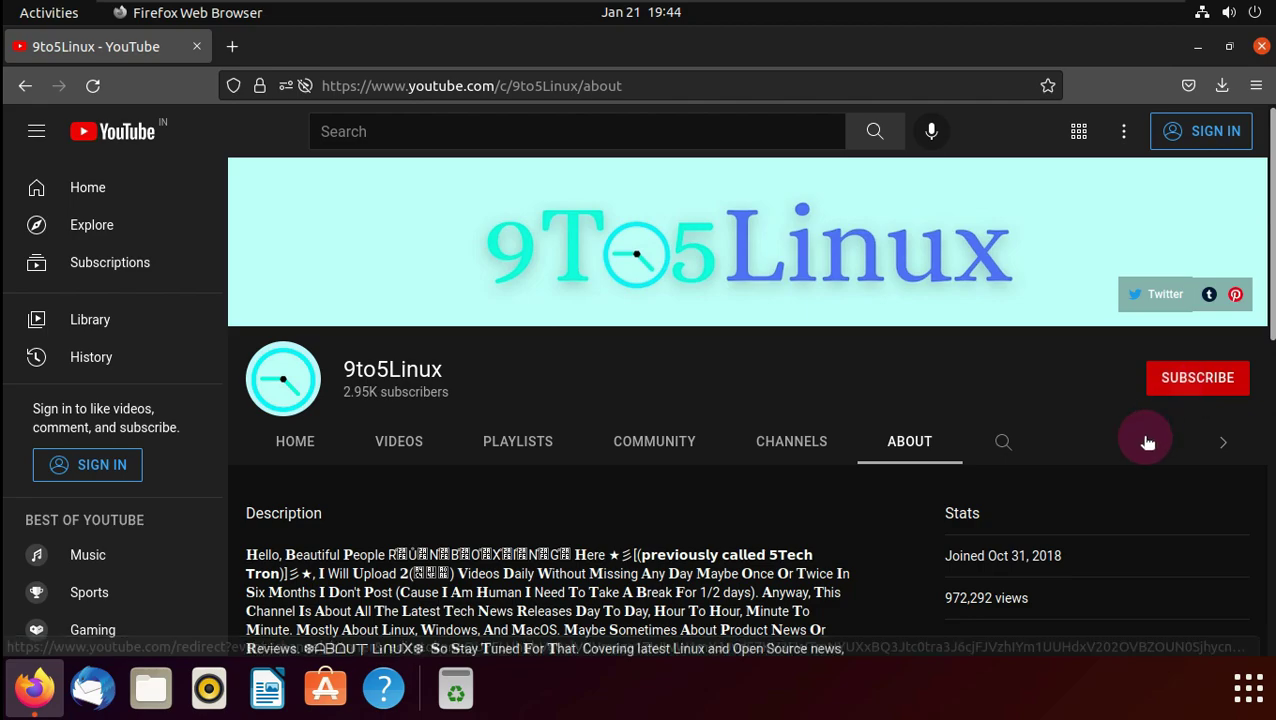
click(1262, 50)
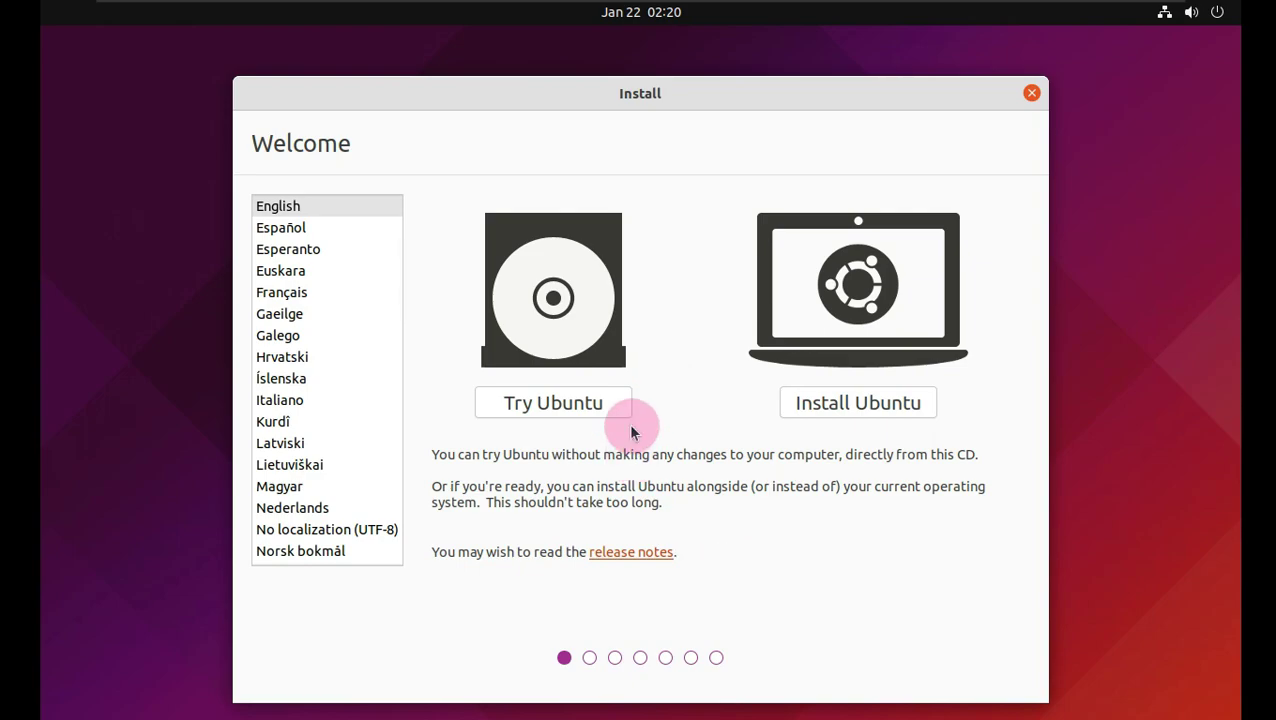
- Install Ubuntu in English with the English (US) keyboard layout, including third-party software
click(843, 407)
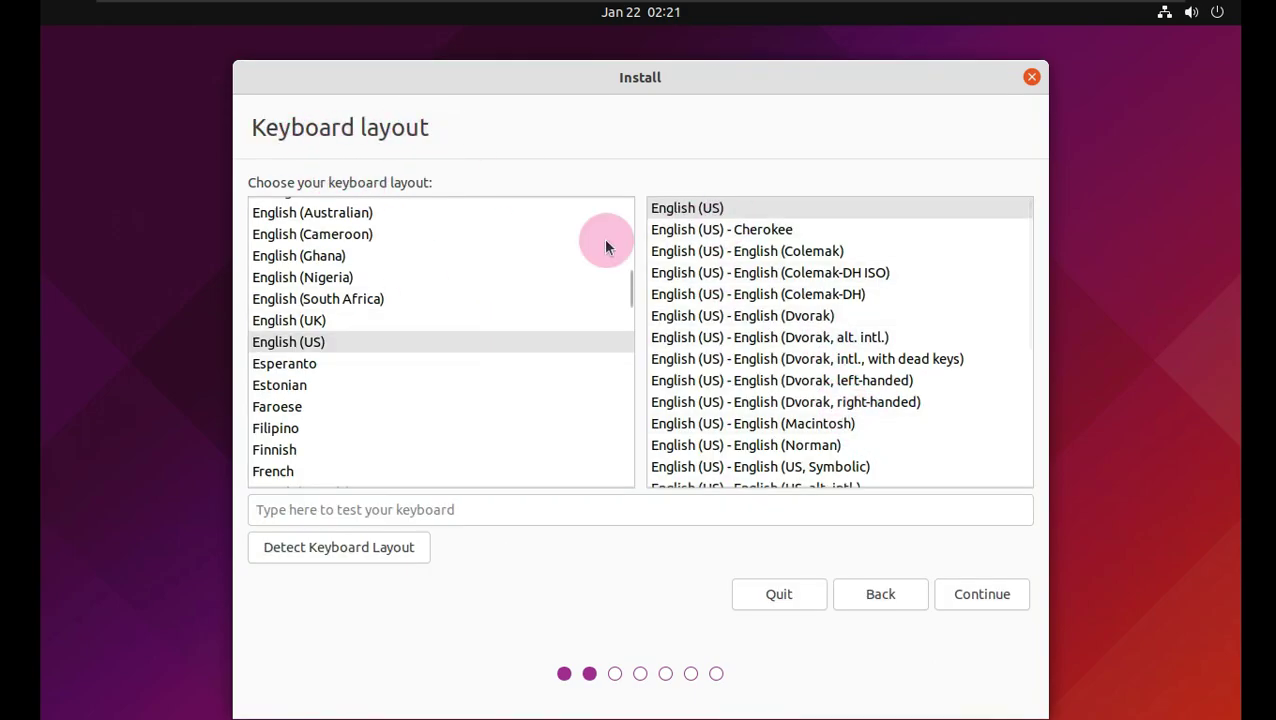
click(968, 608)
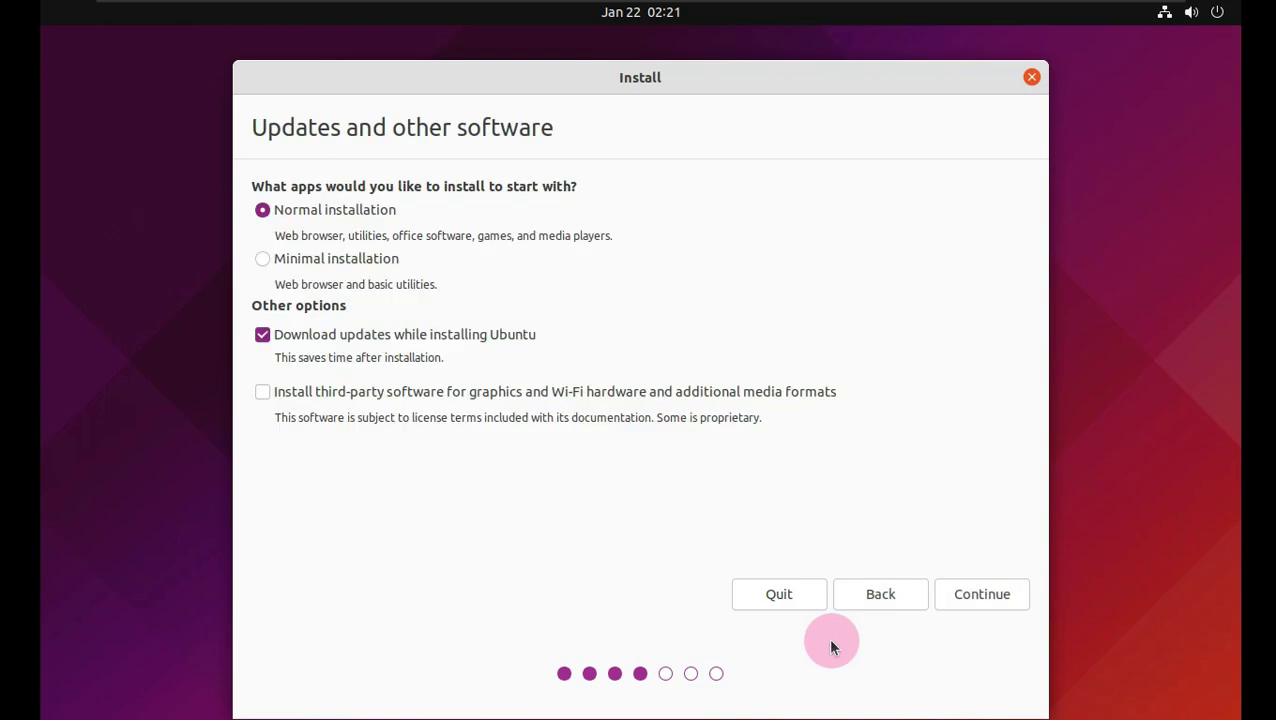
click(441, 393)
drag(509, 93, 507, 75)
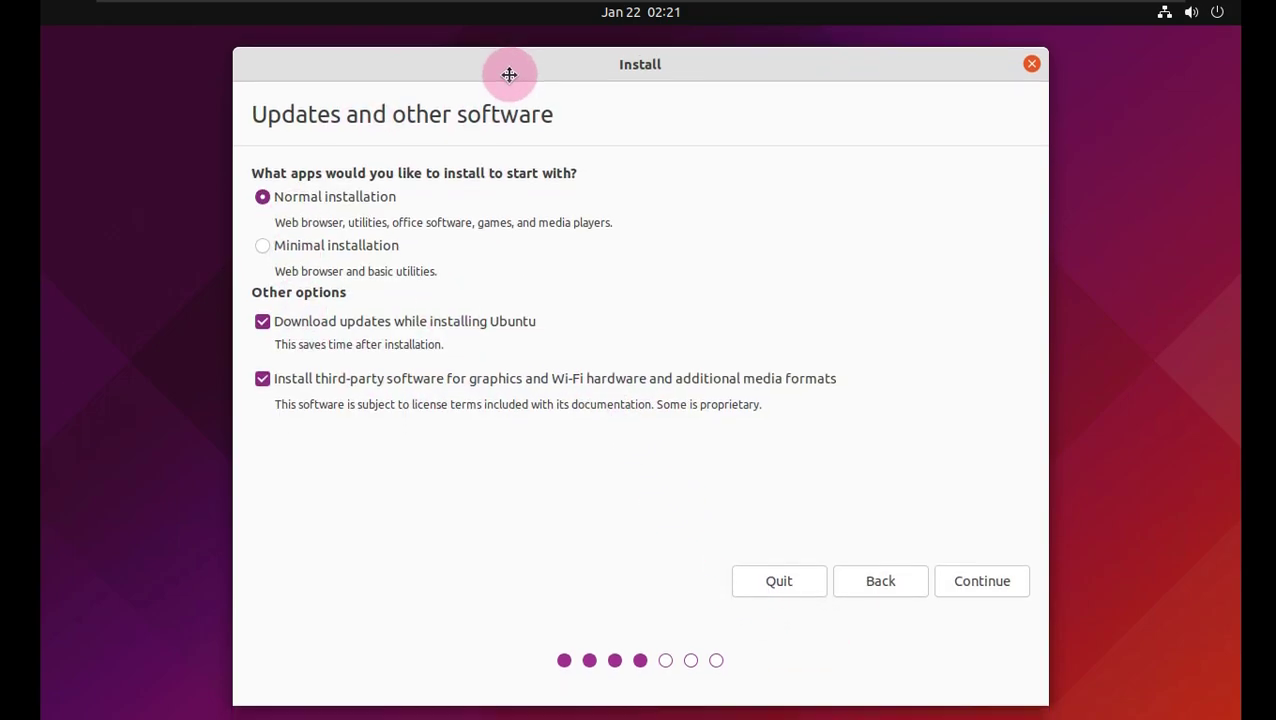
click(988, 567)
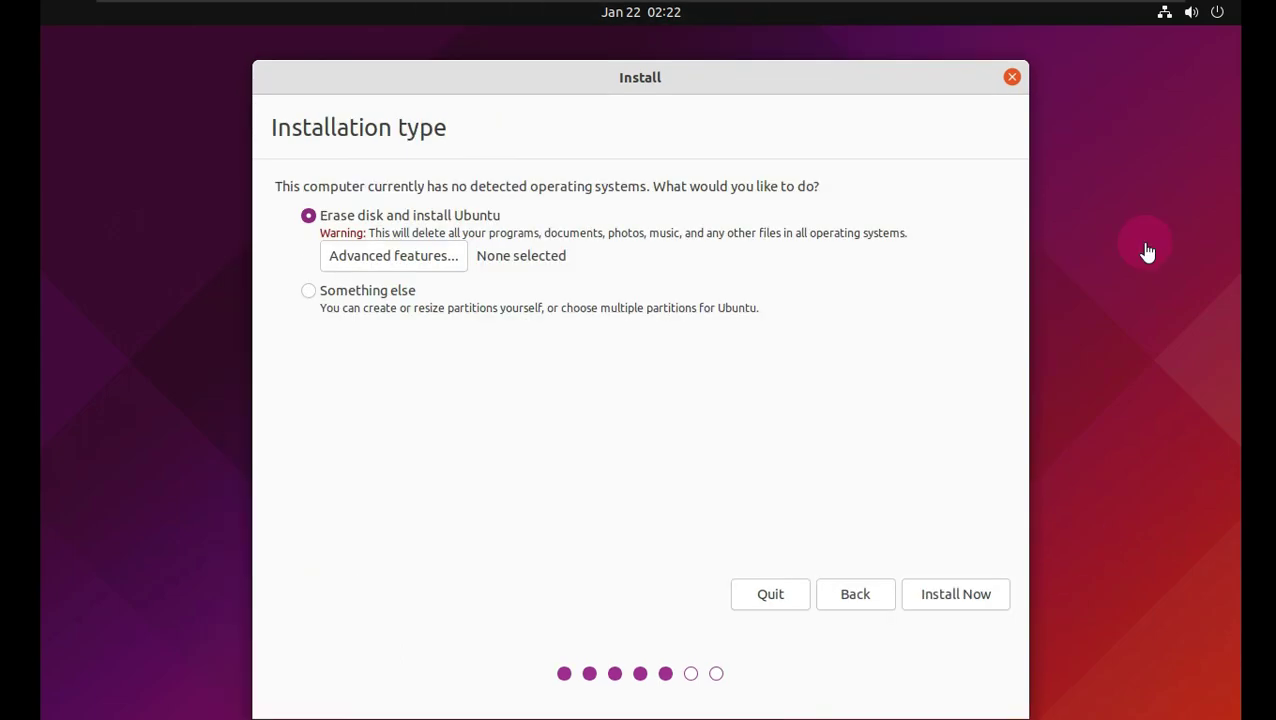
- Leave advanced features unchanged and install by erasing the whole disk, confirming the disk changes
click(390, 260)
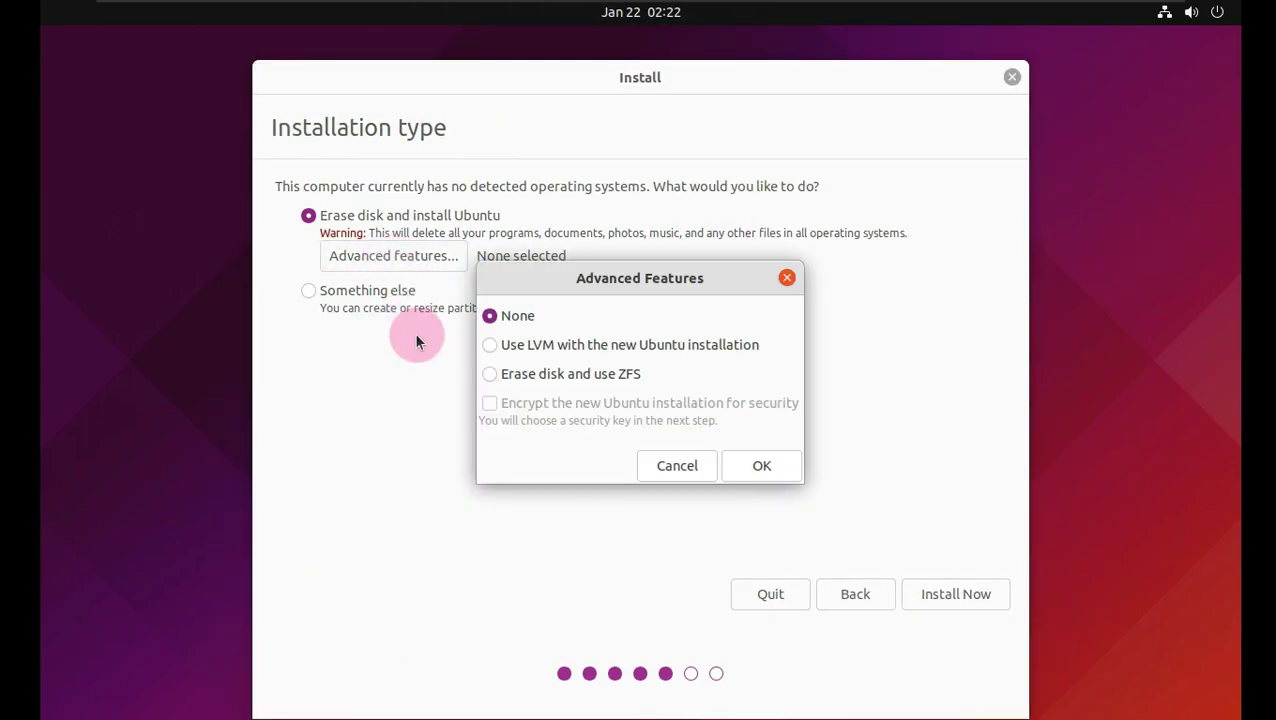
click(656, 465)
click(930, 598)
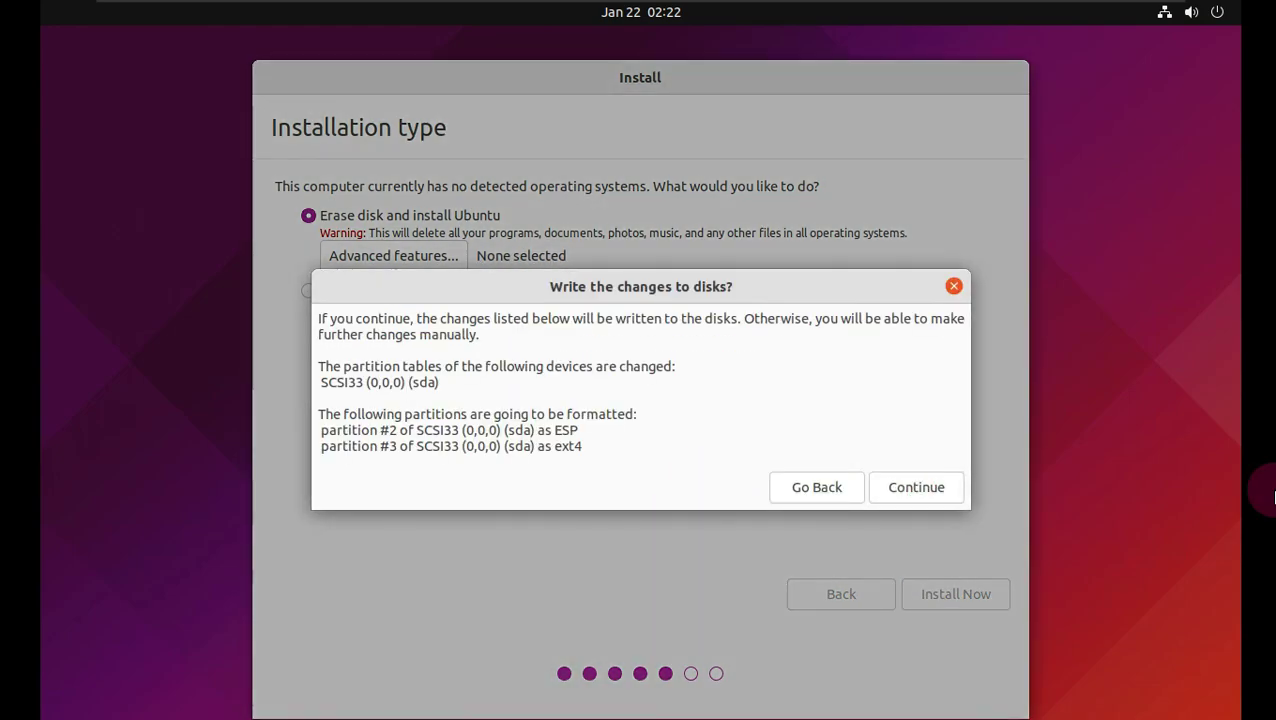
click(908, 486)
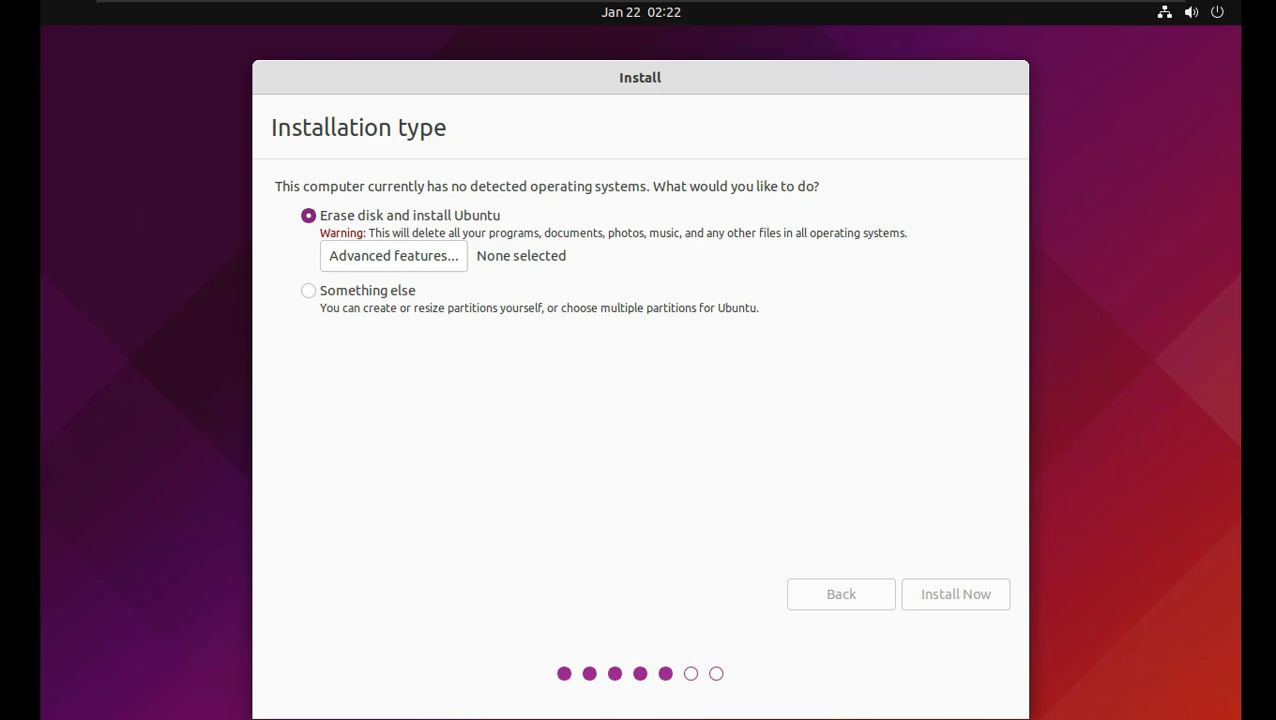
- Set the time zone to Los Angeles on the map
click(358, 327)
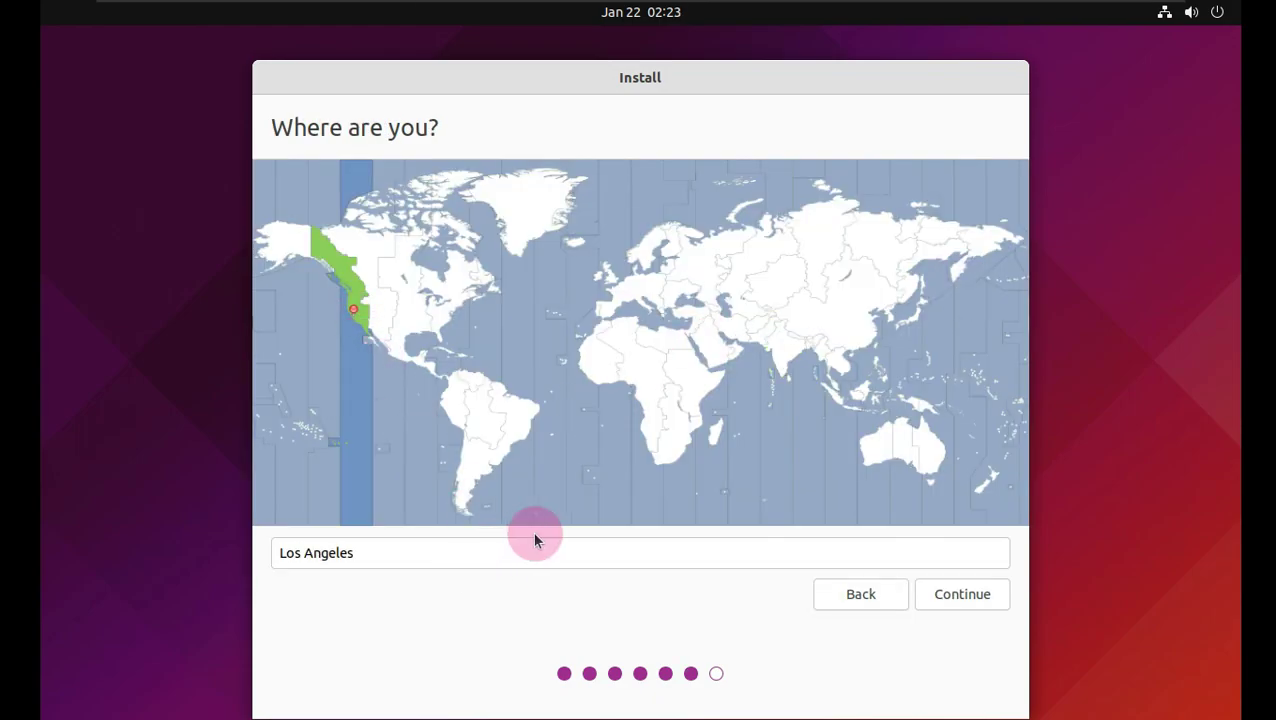
click(570, 350)
click(485, 434)
click(340, 298)
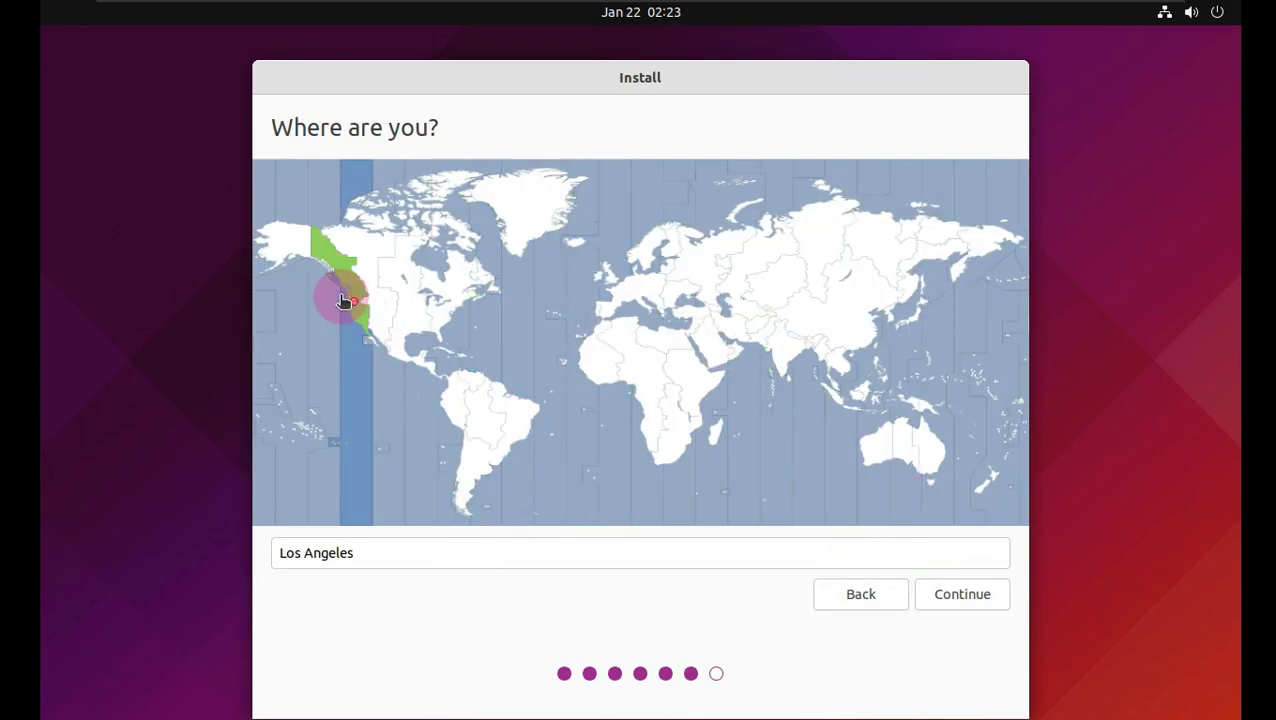
click(932, 594)
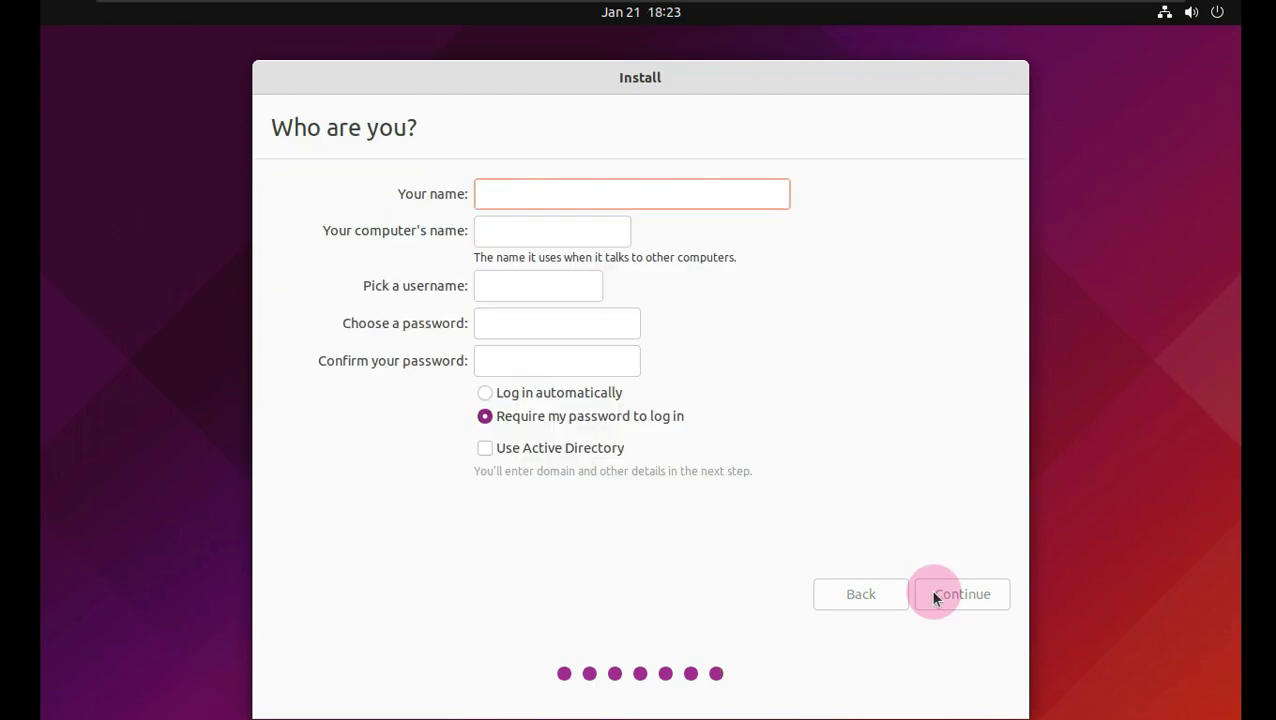
- Choose automatic login, enter the user's full name, and shorten the computer name
click(602, 394)
click(547, 194)
text(Runboxing)
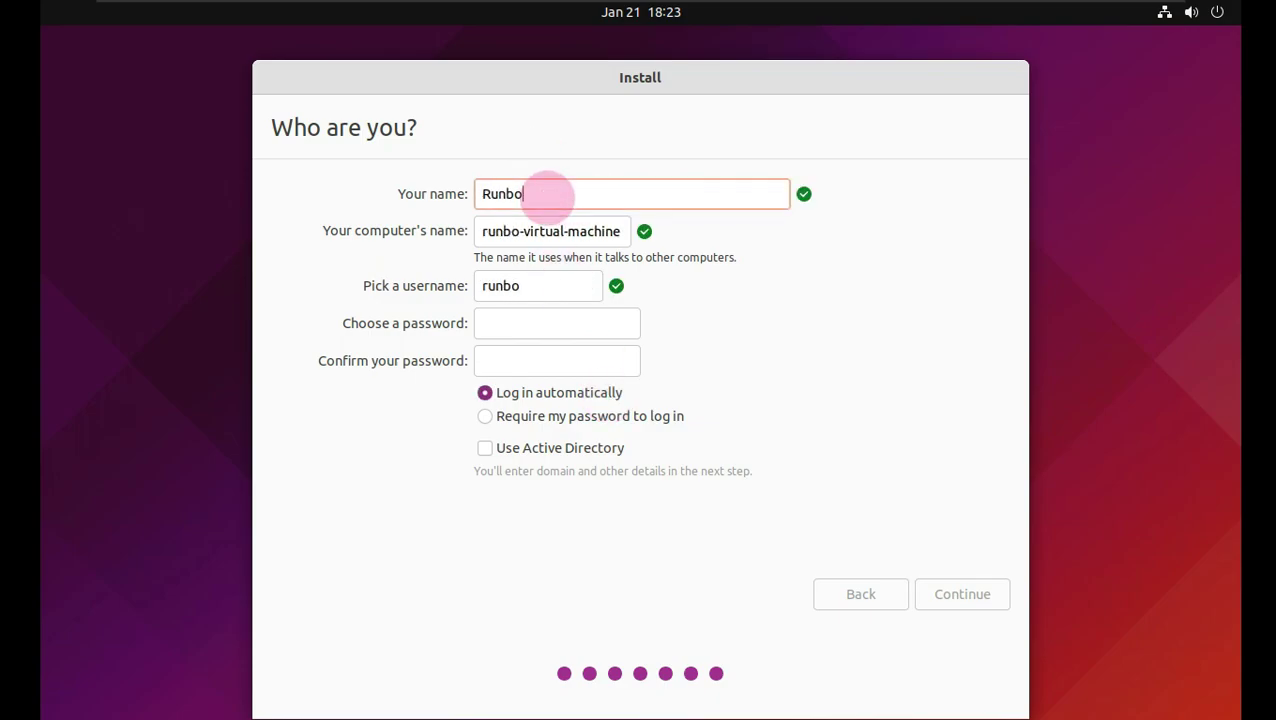
drag(545, 233, 672, 244)
key(BackSpace)
key(BackSpace)
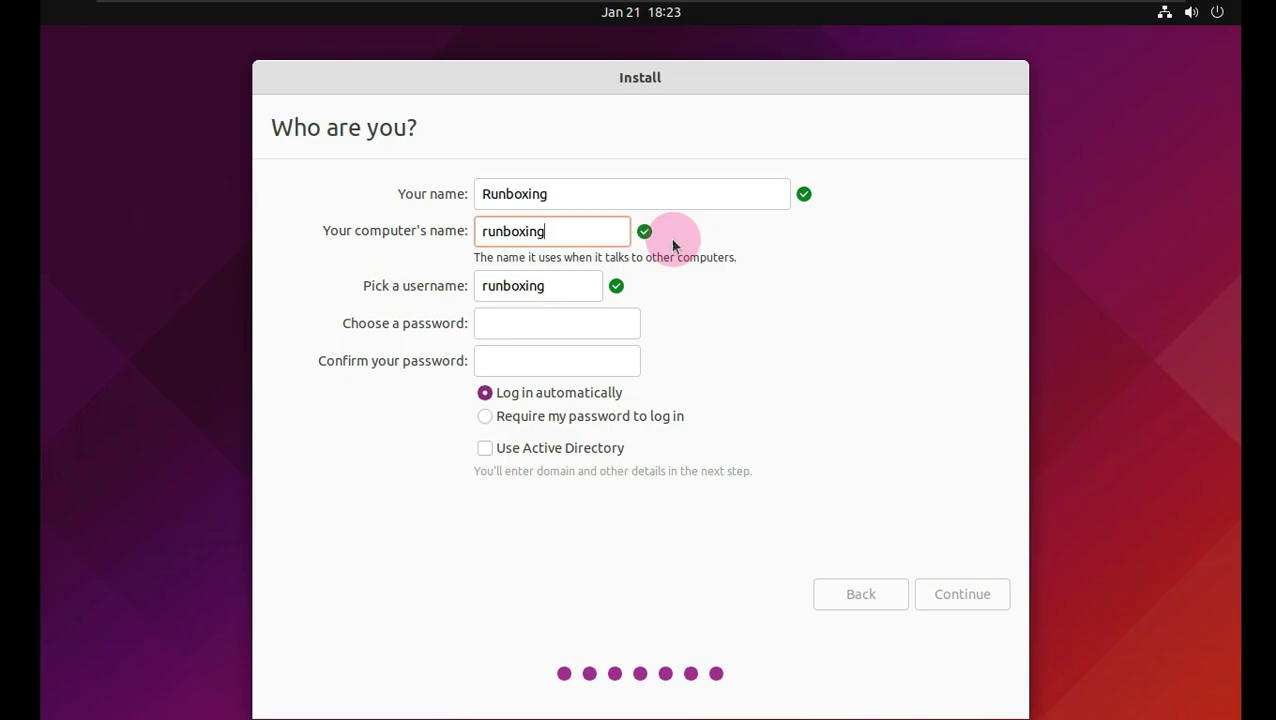
- Set and confirm the account password, then start the installation
click(579, 316)
text(*****)
click(566, 361)
text(*****)
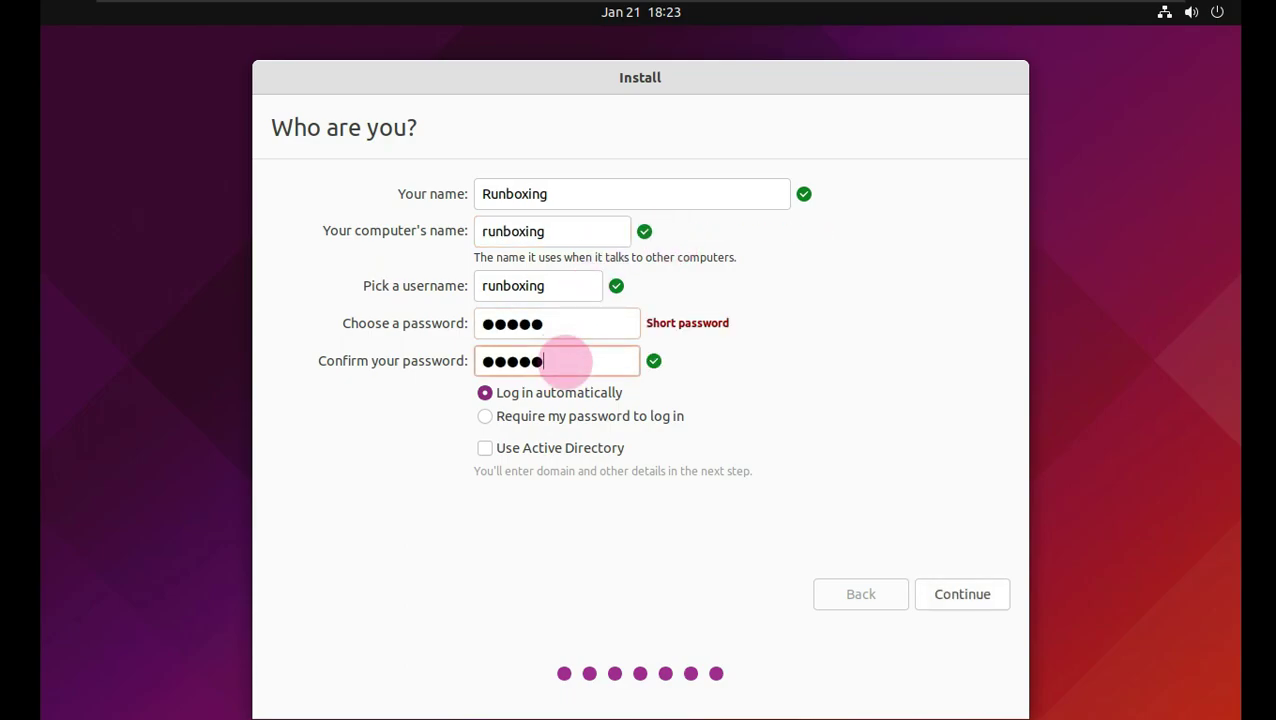
click(992, 575)
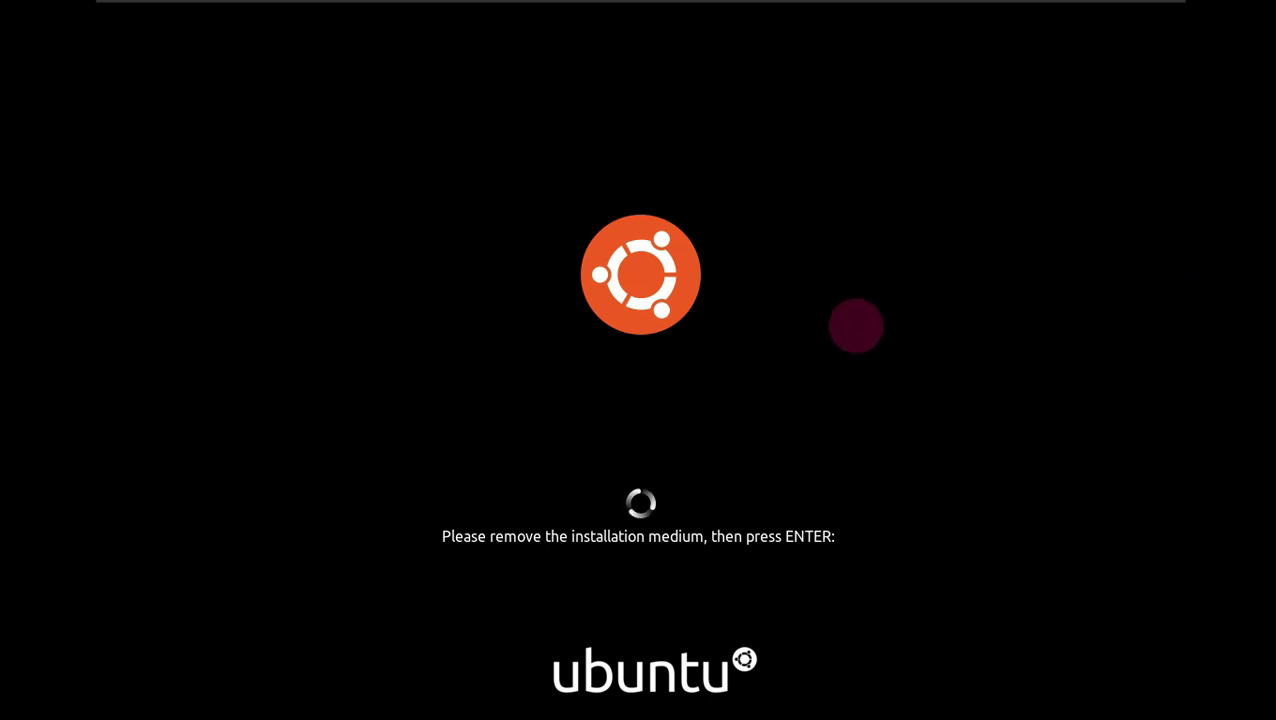
- Reboot and finish Welcome to Ubuntu, skipping online accounts and not sending system info
key(Return)
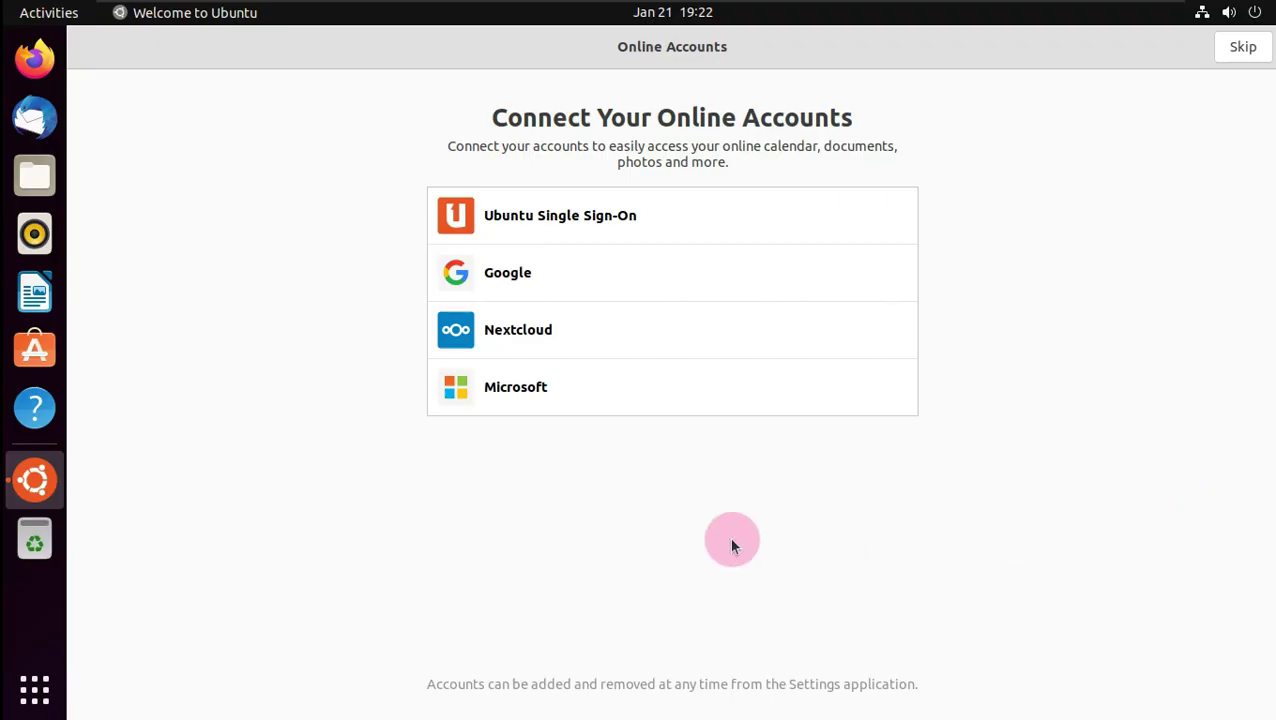
click(1247, 50)
click(572, 364)
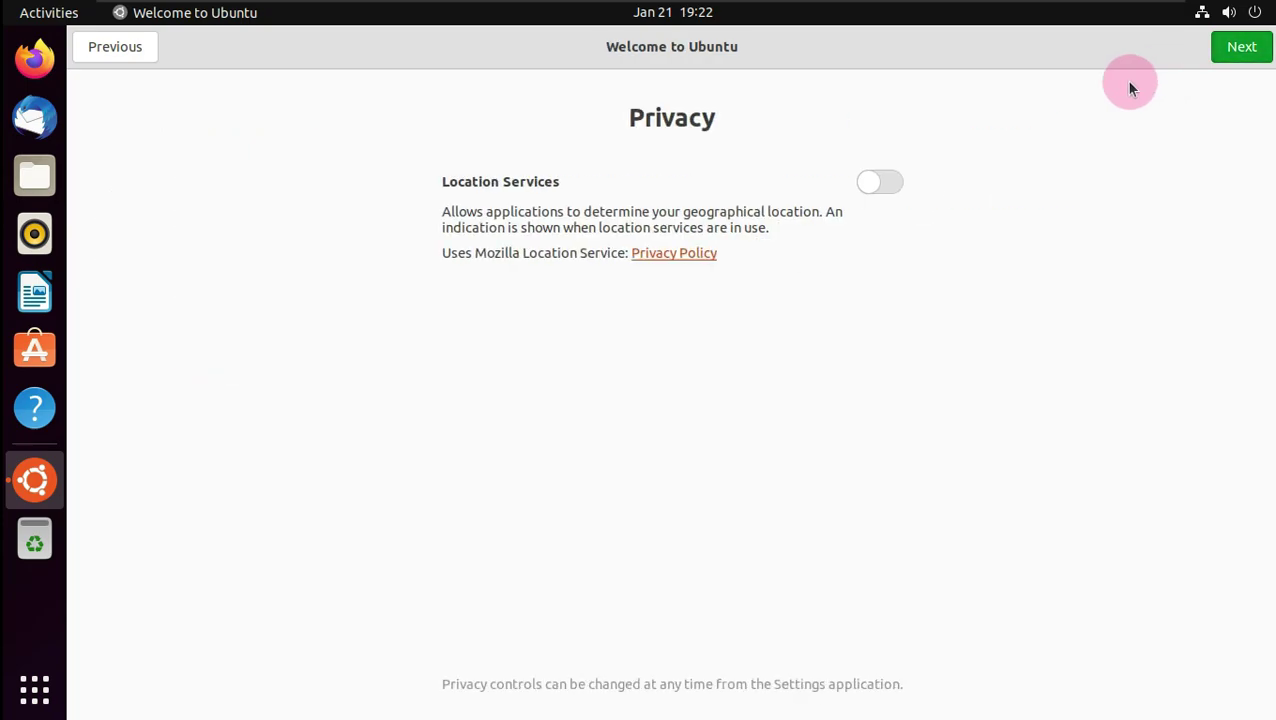
click(1245, 66)
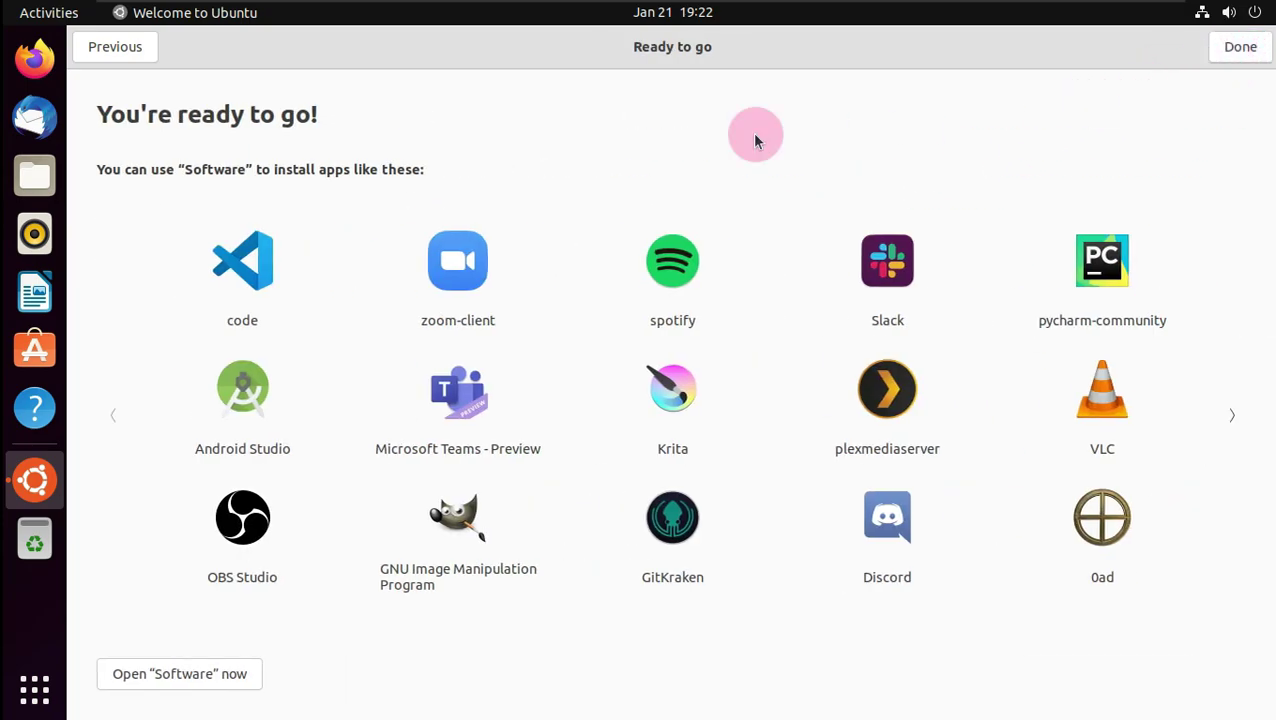
click(1240, 47)
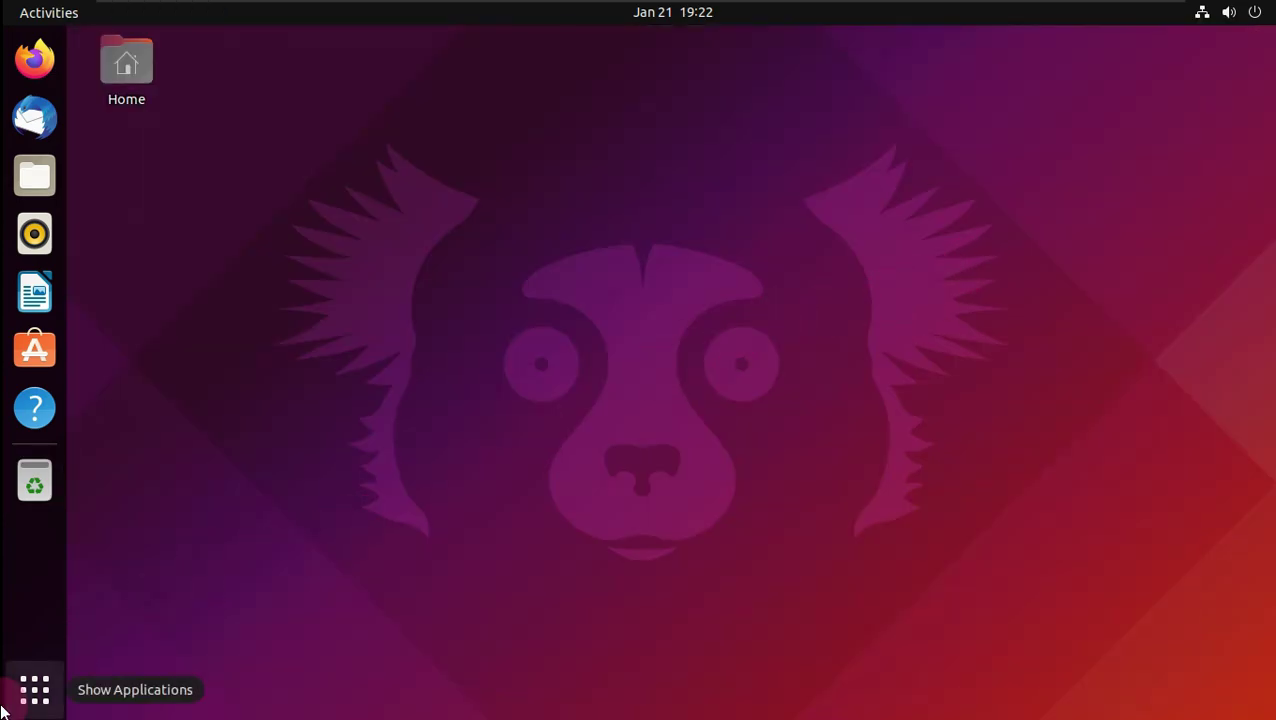
- Show the app grid and move to its second page listing Software Updater
click(34, 690)
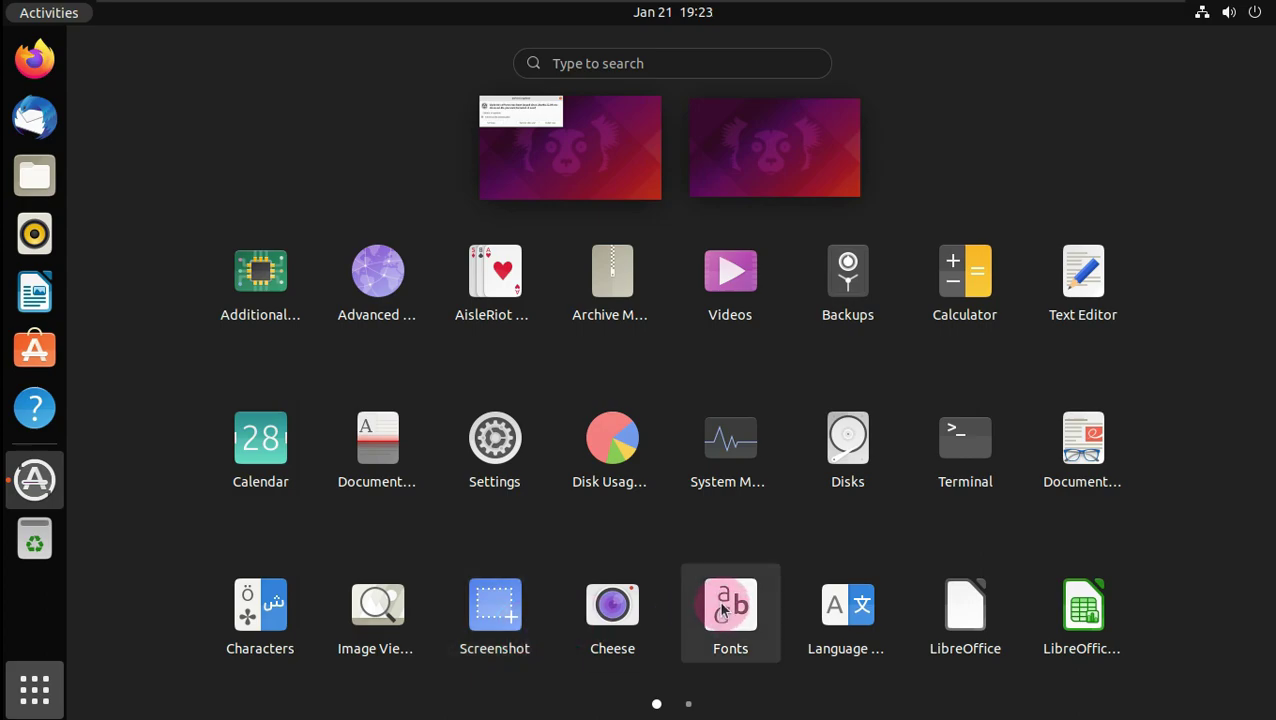
scroll(722, 608, down, 1)
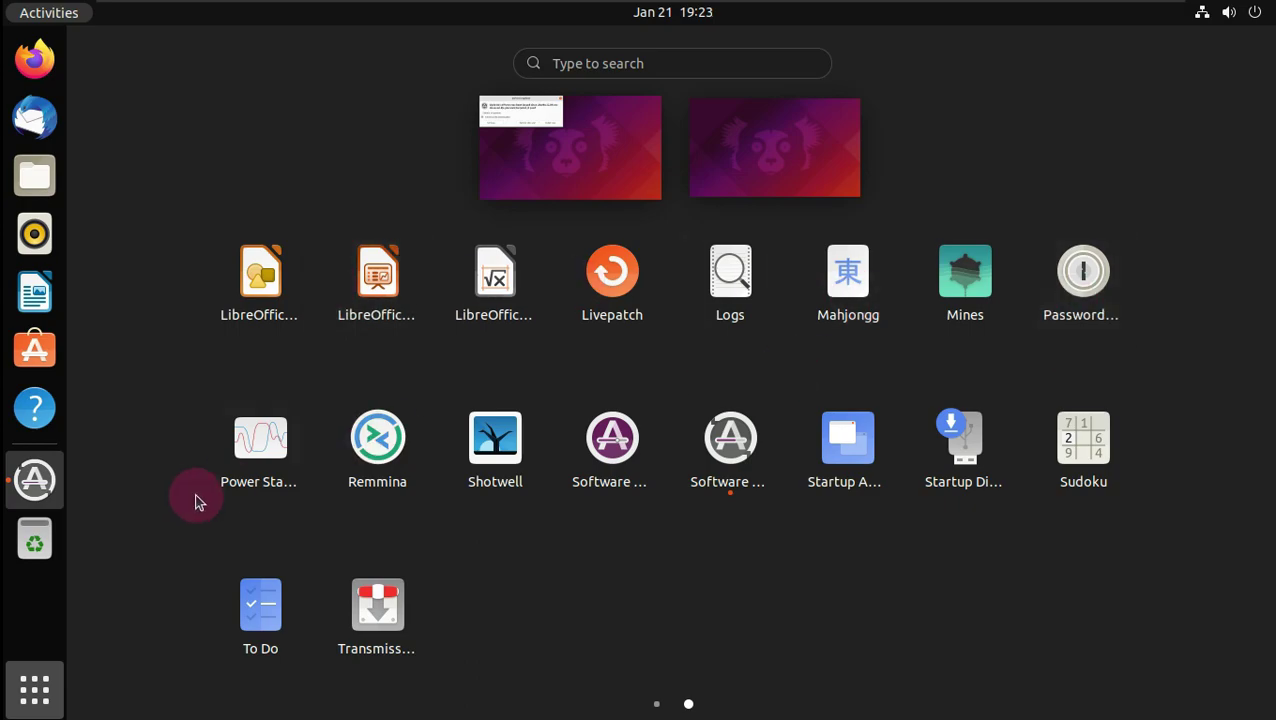
- Launch Software Updater, expand the Ubuntu base update details, and maximize the window
click(755, 445)
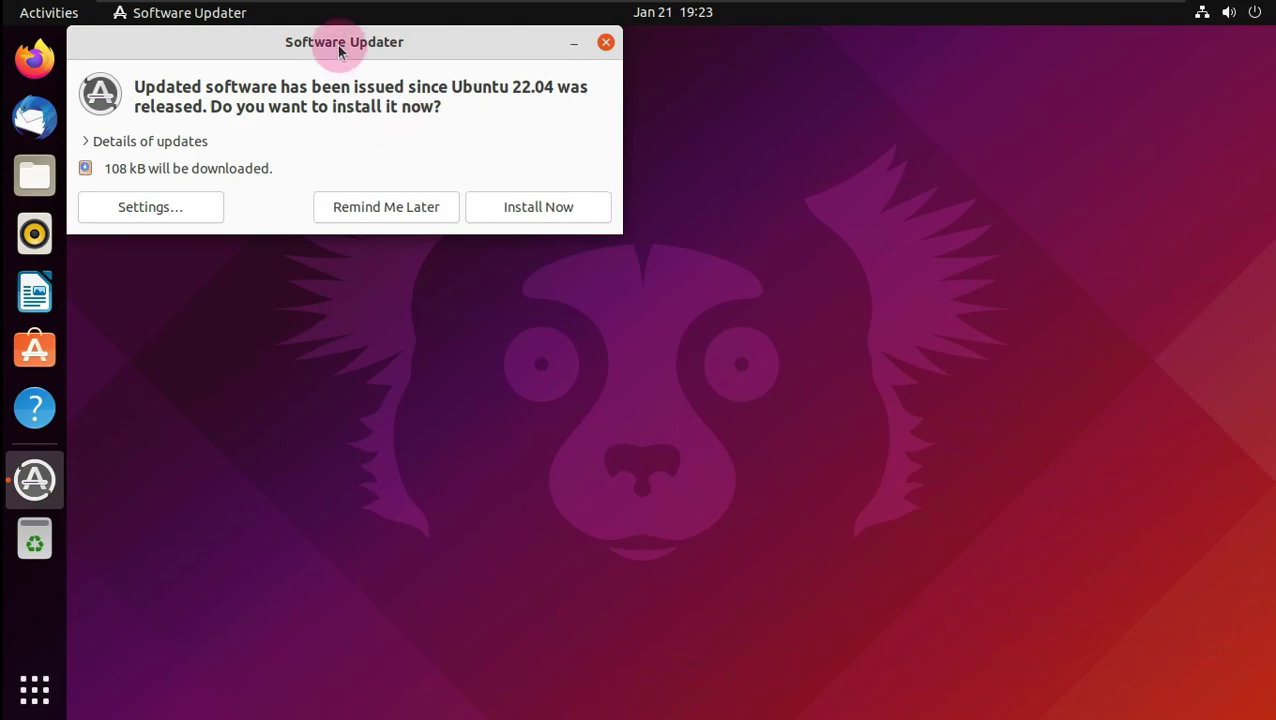
drag(336, 43, 603, 153)
click(366, 256)
click(383, 296)
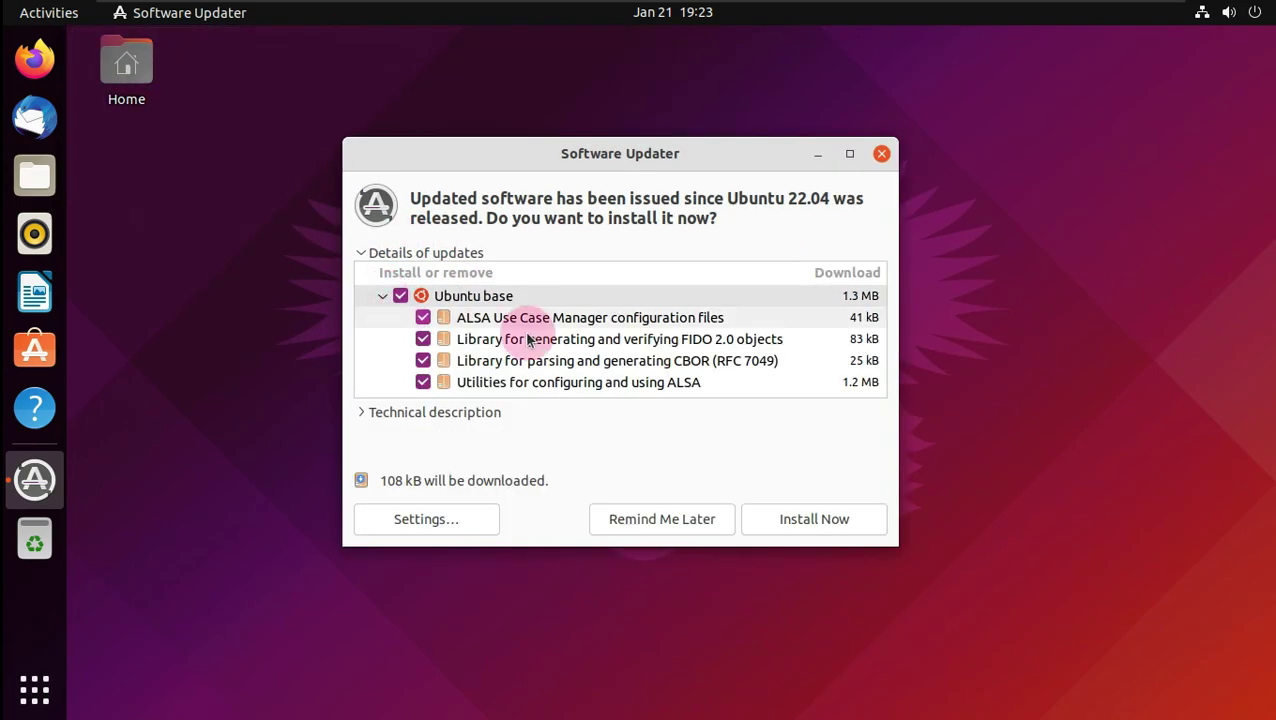
click(849, 153)
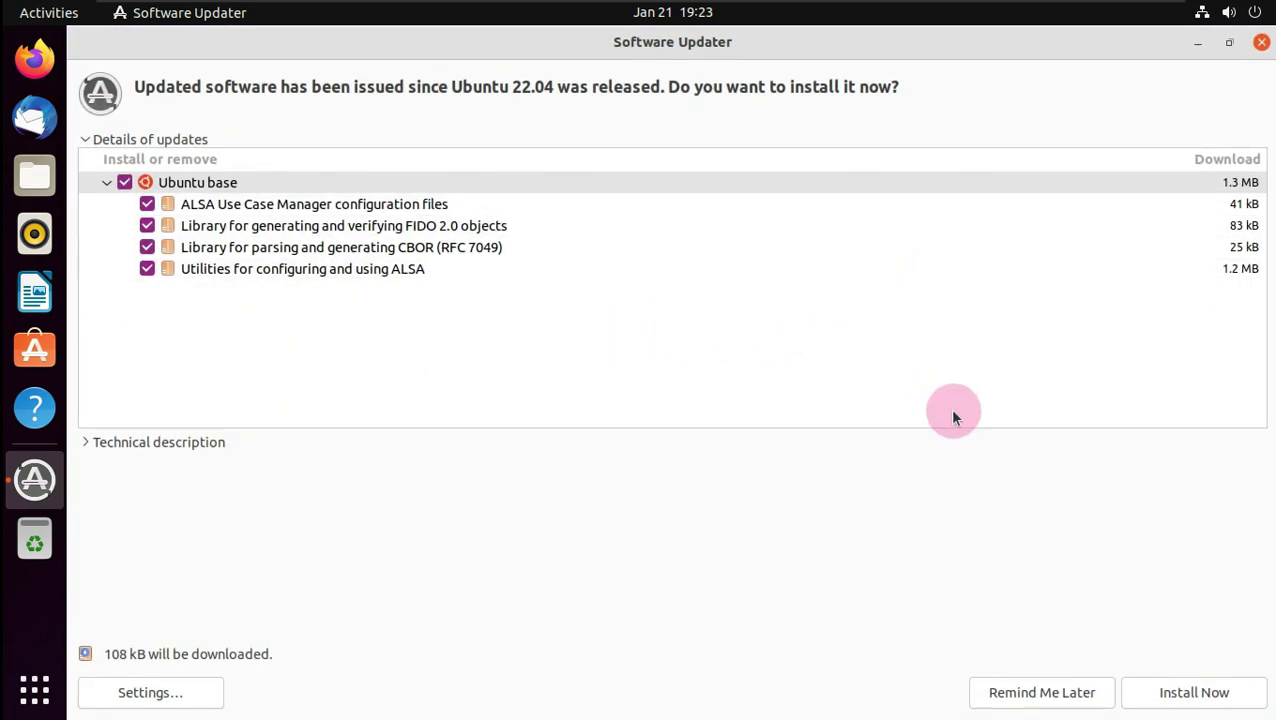
- Install the updates, authenticating with the account password, and view installation details
click(1177, 699)
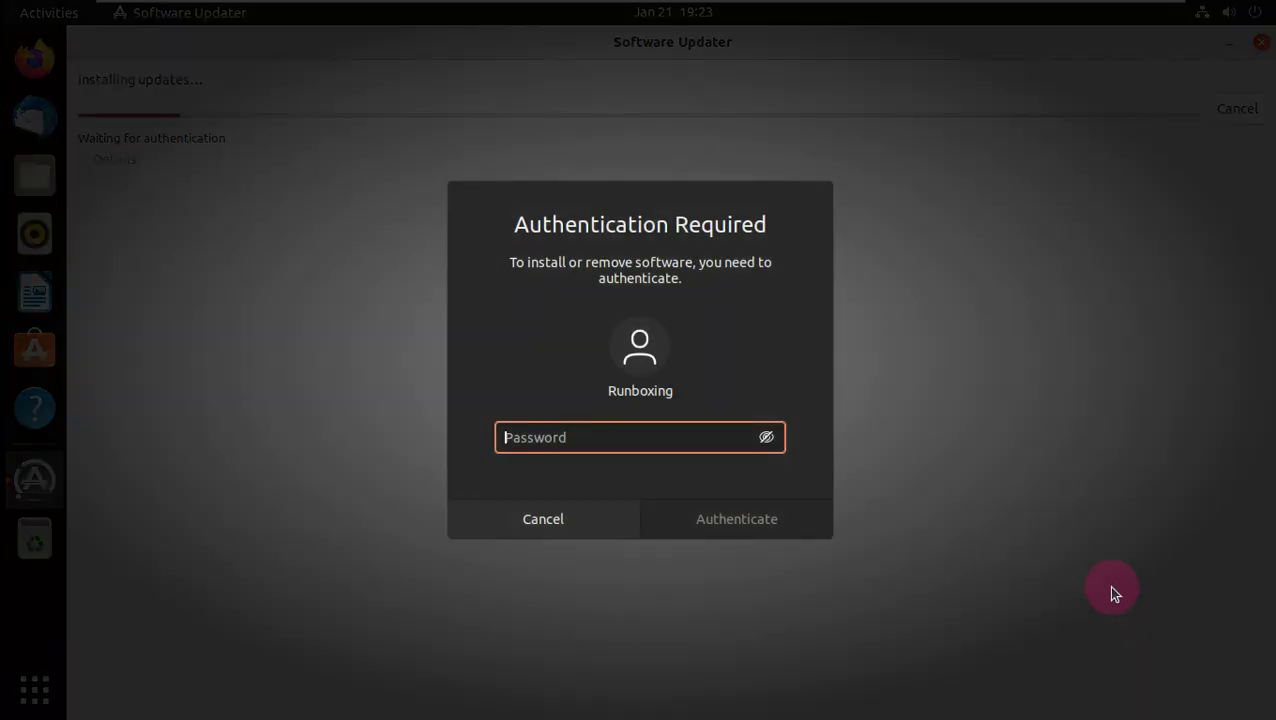
text(••)
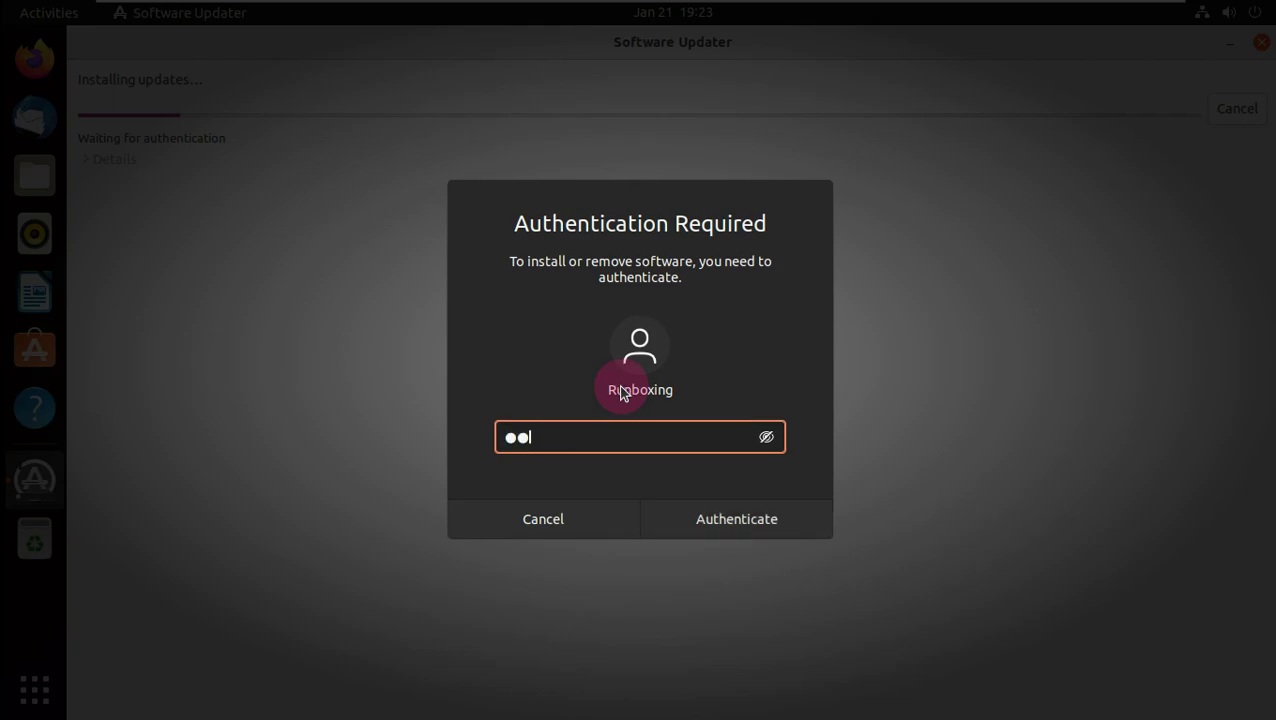
text(345)
click(766, 437)
click(737, 511)
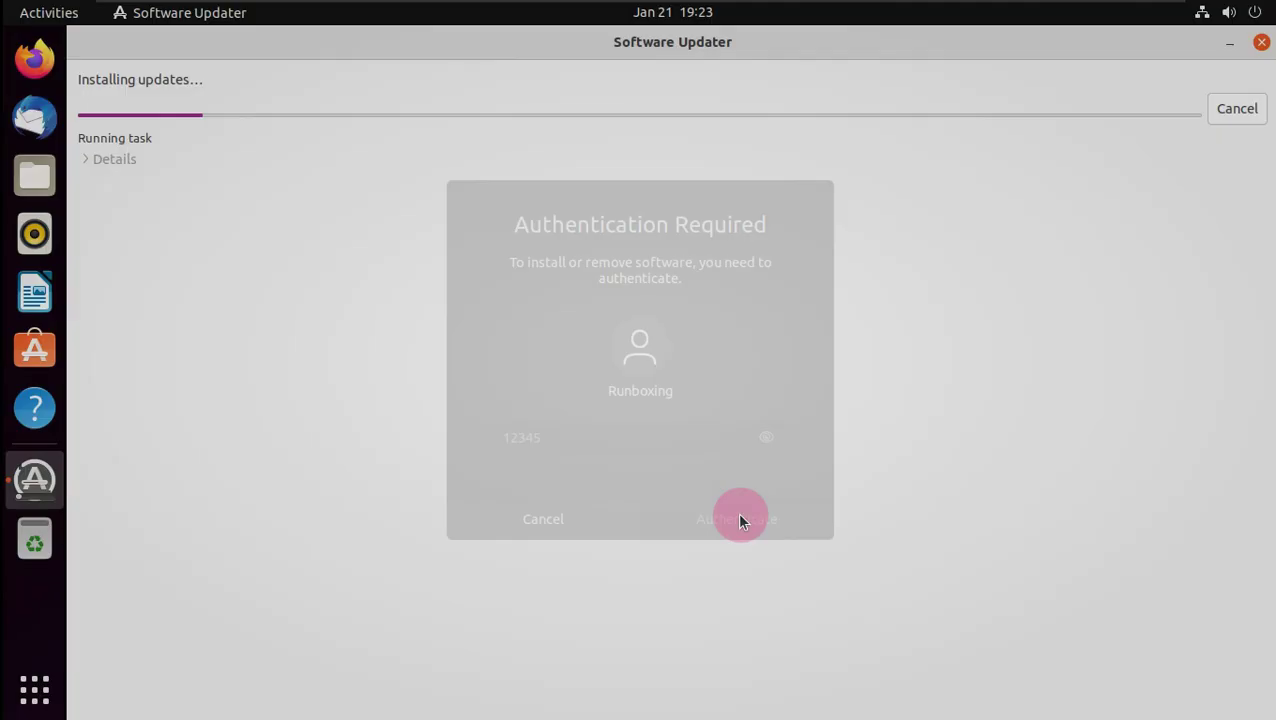
click(119, 168)
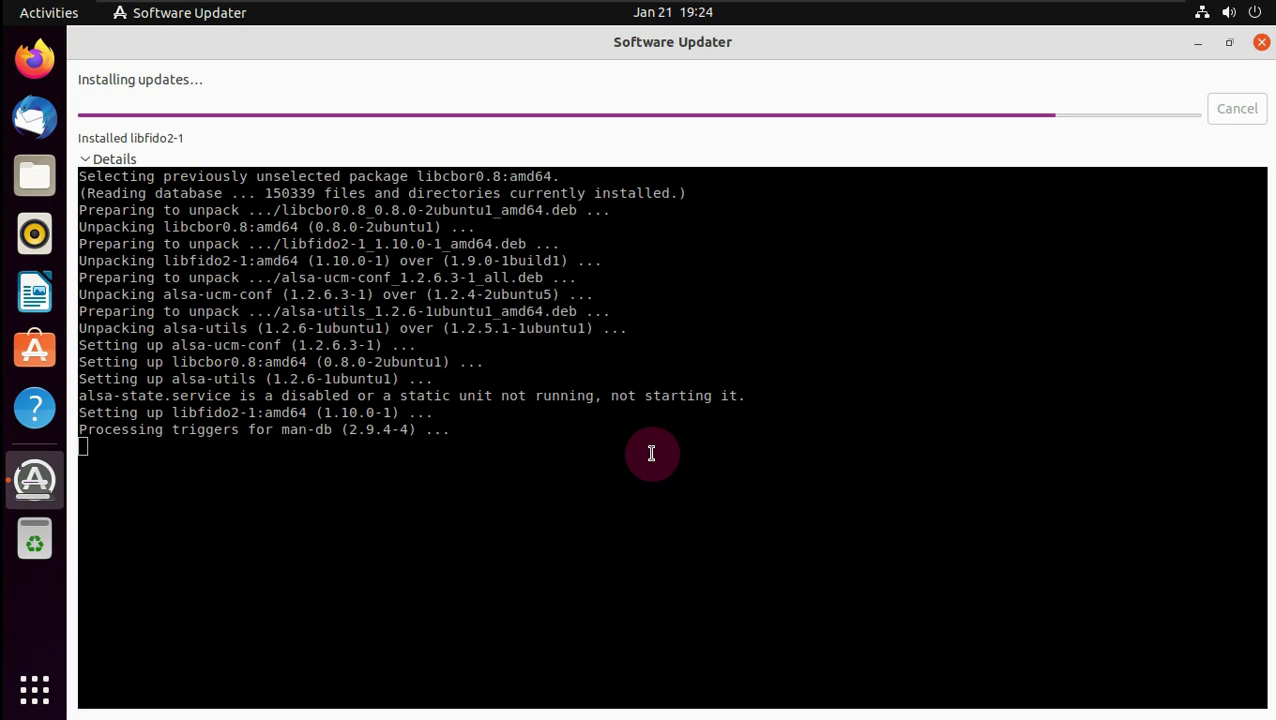
- Check the wired connection in the system menu, then minimize the updater
click(1226, 12)
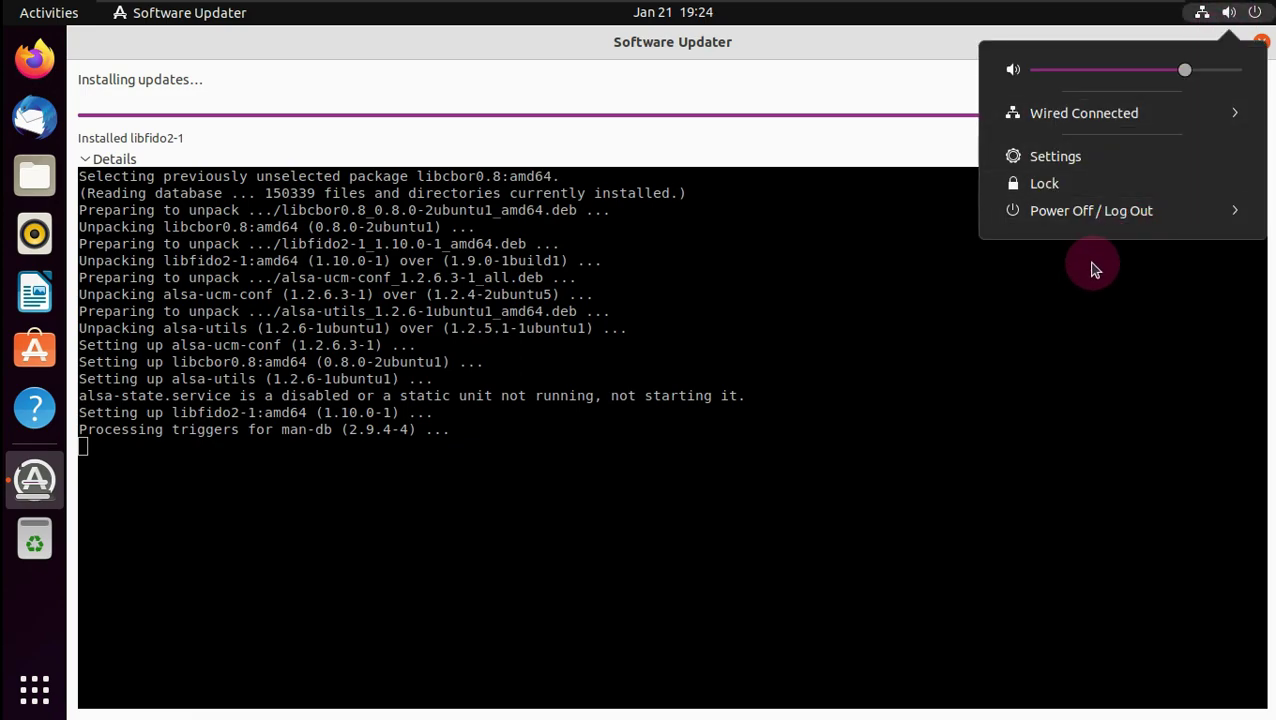
click(1230, 116)
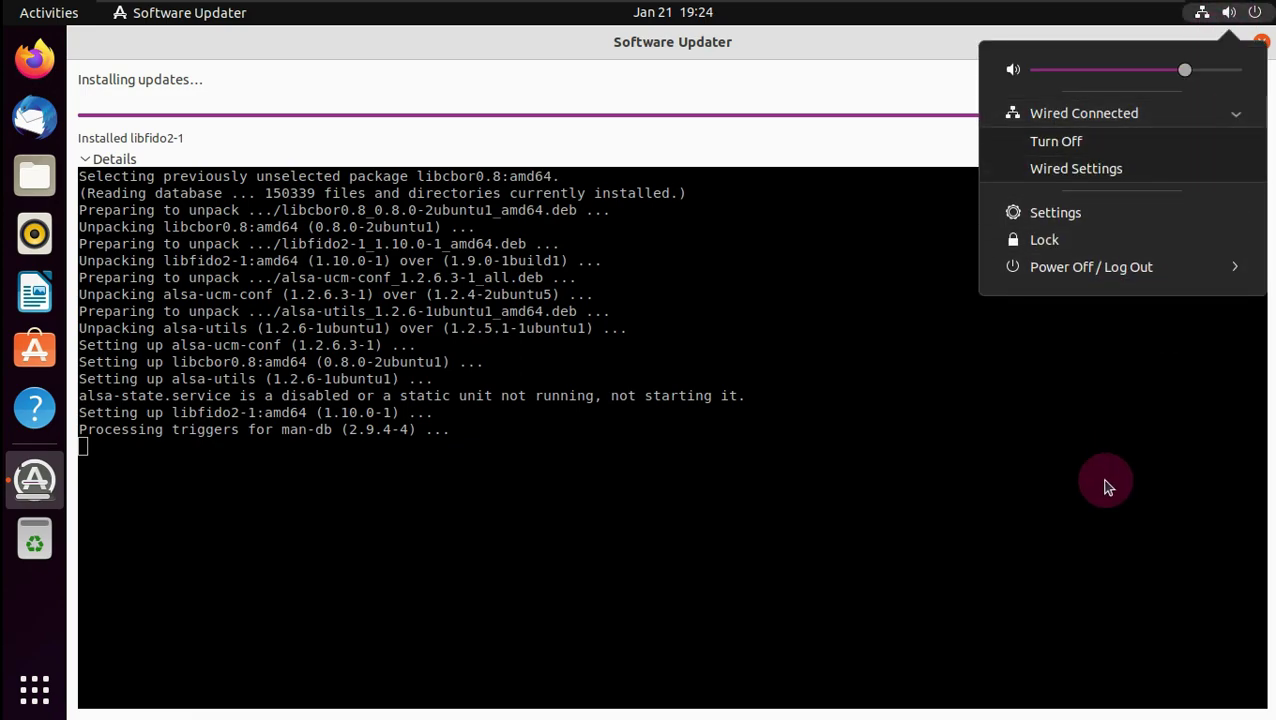
click(1108, 478)
click(1198, 44)
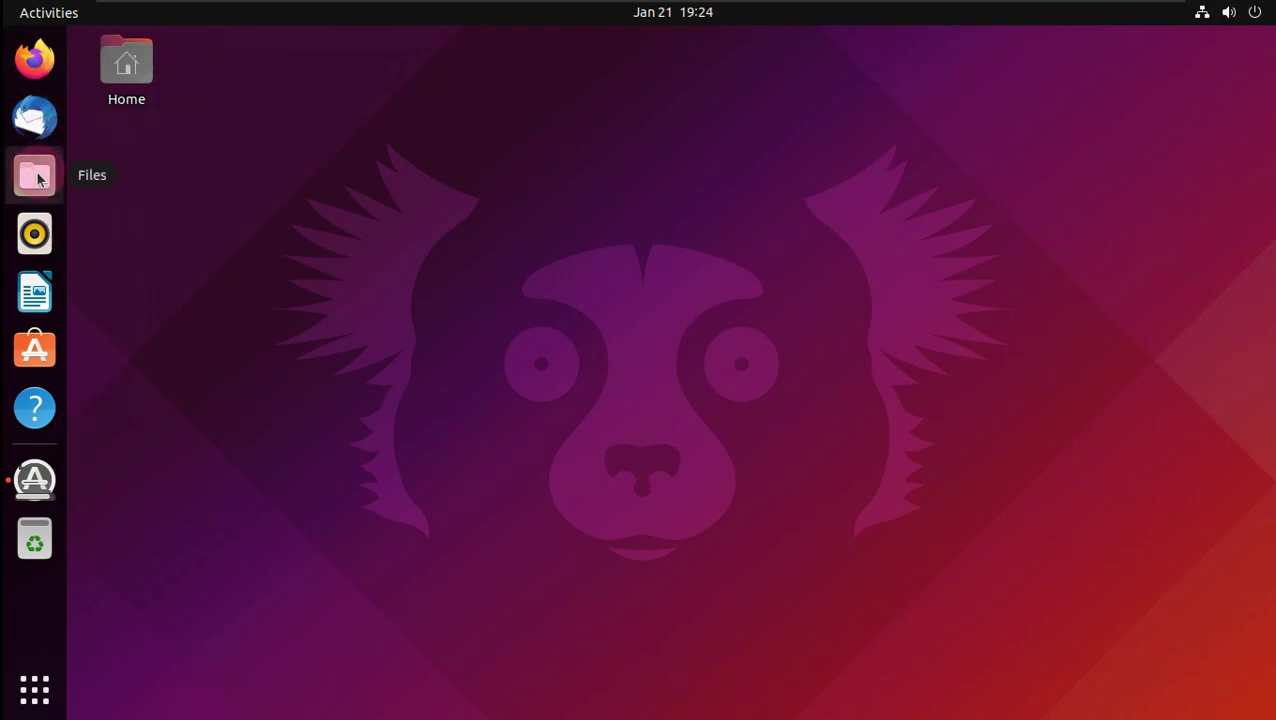
click(35, 350)
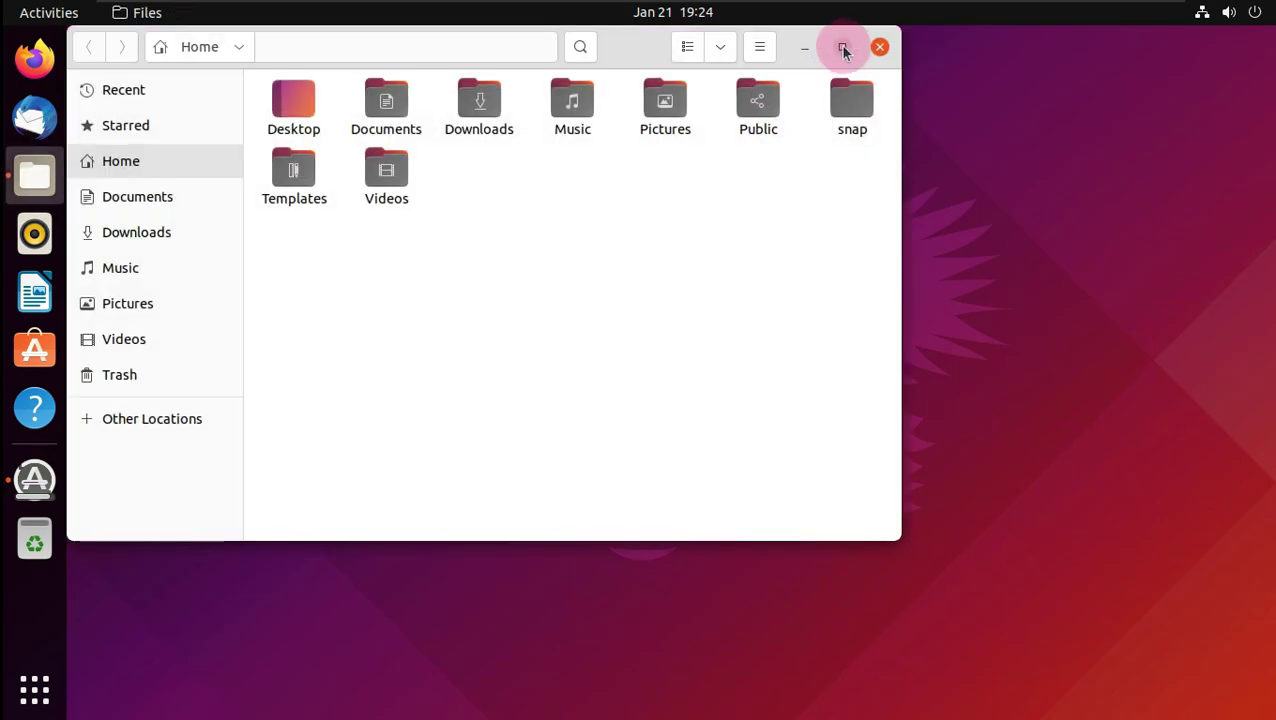
click(843, 47)
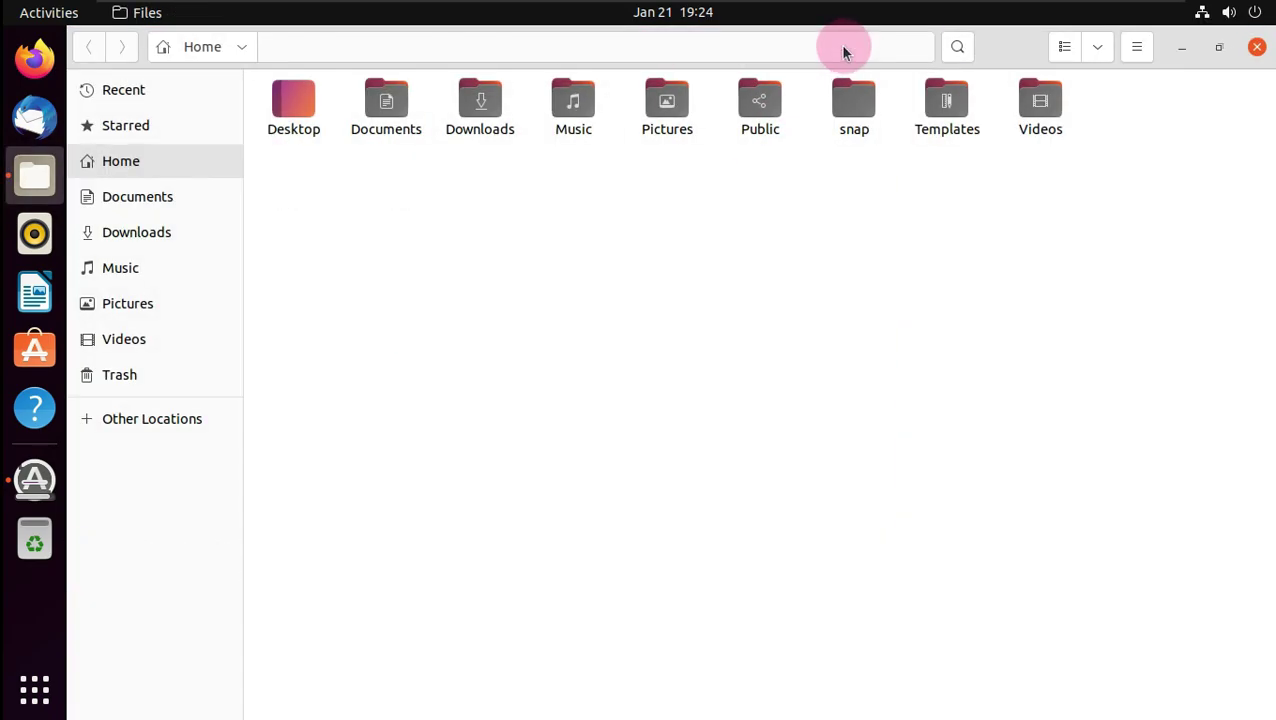
click(1136, 47)
click(1097, 383)
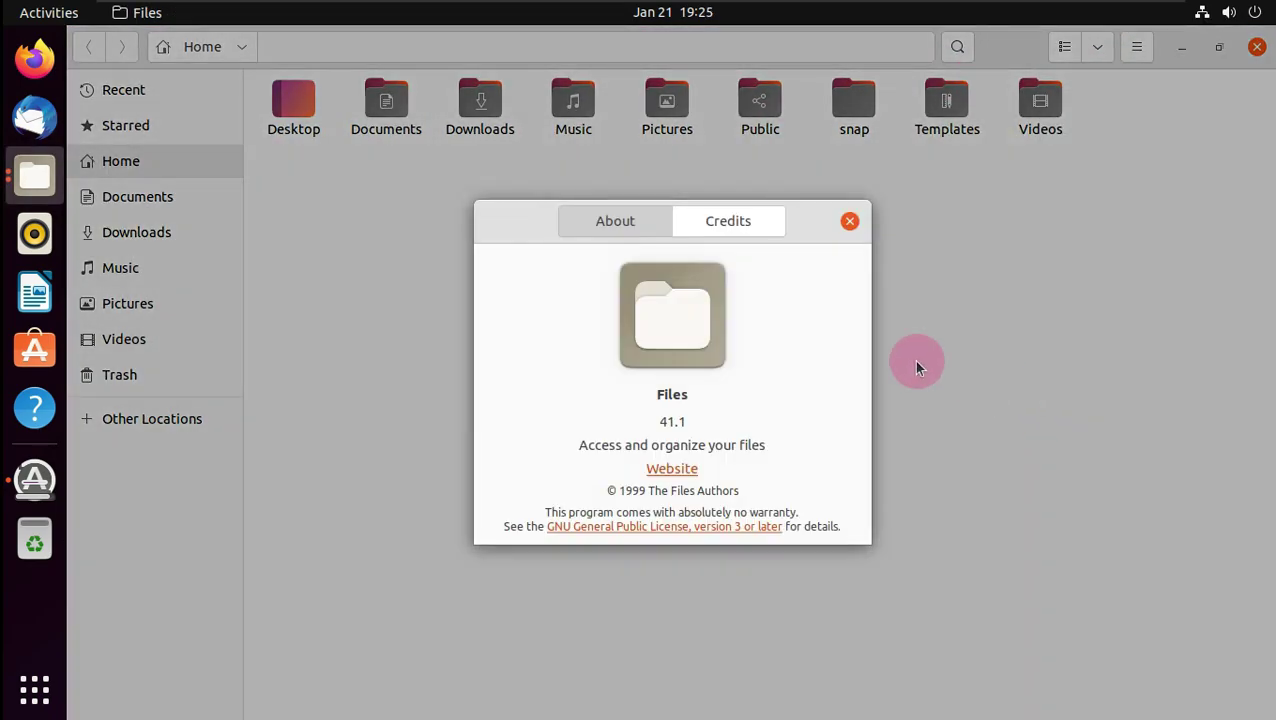
click(849, 221)
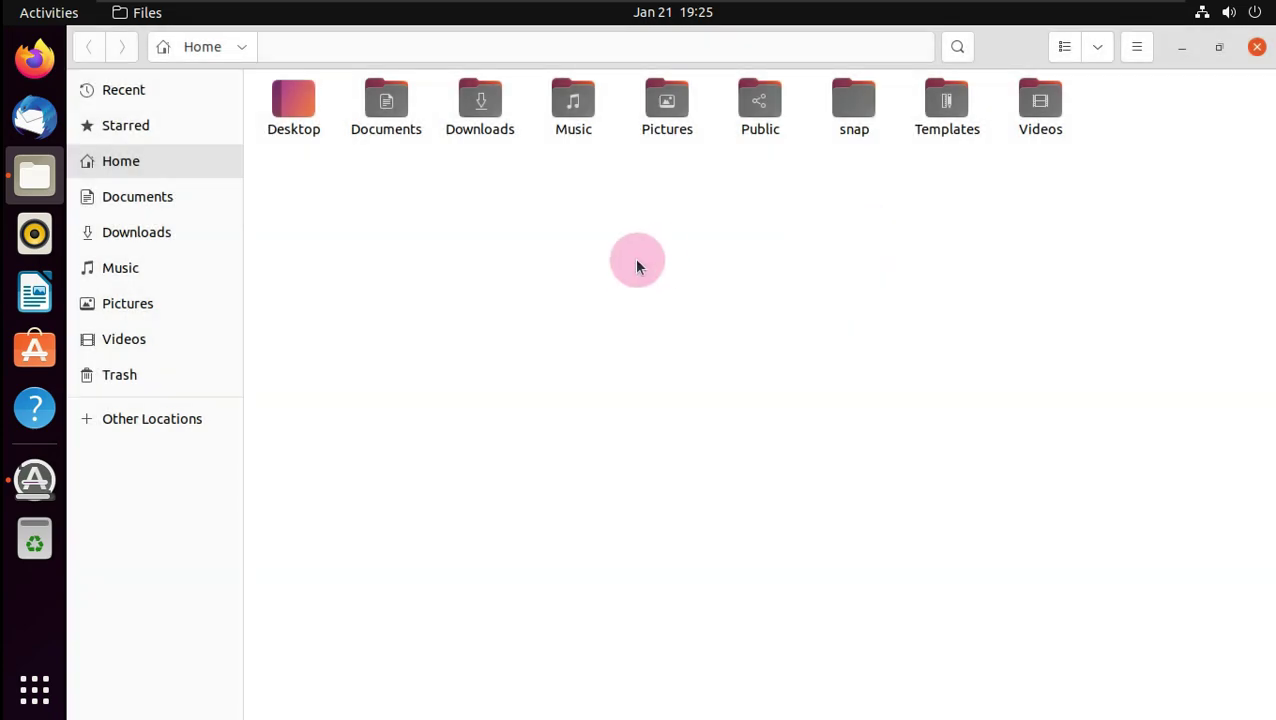
click(1105, 48)
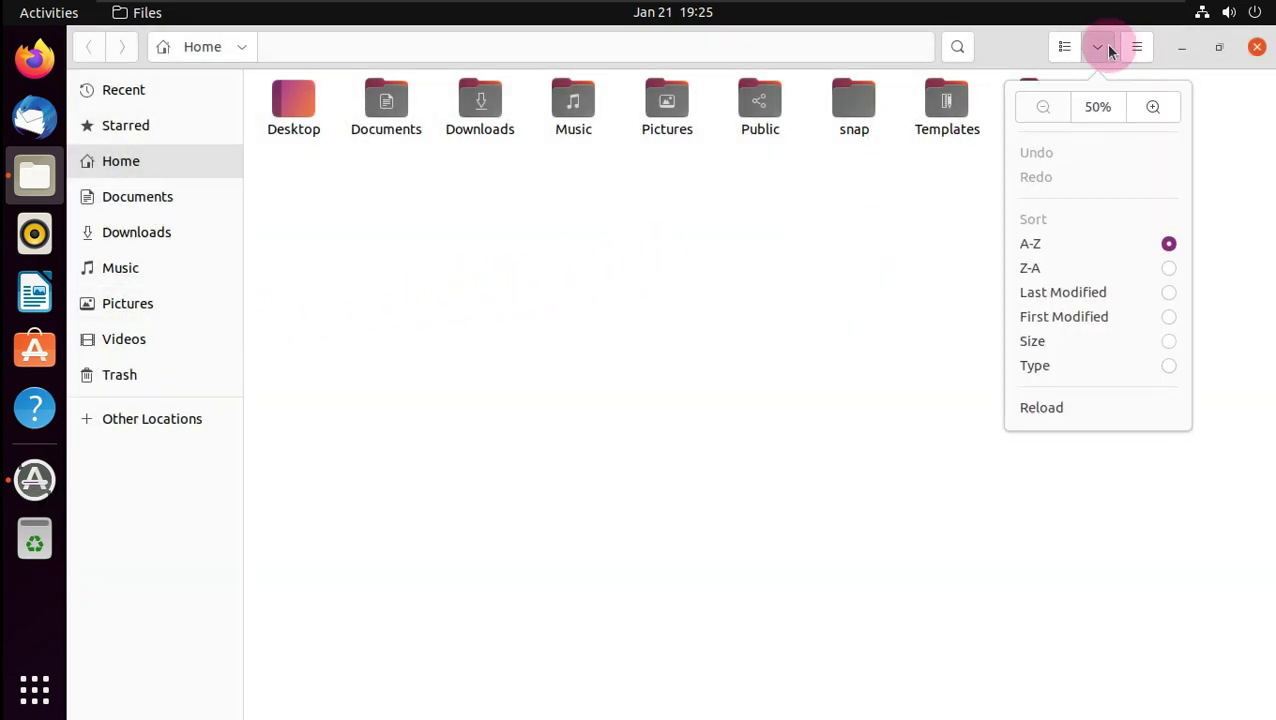
click(930, 276)
click(1256, 47)
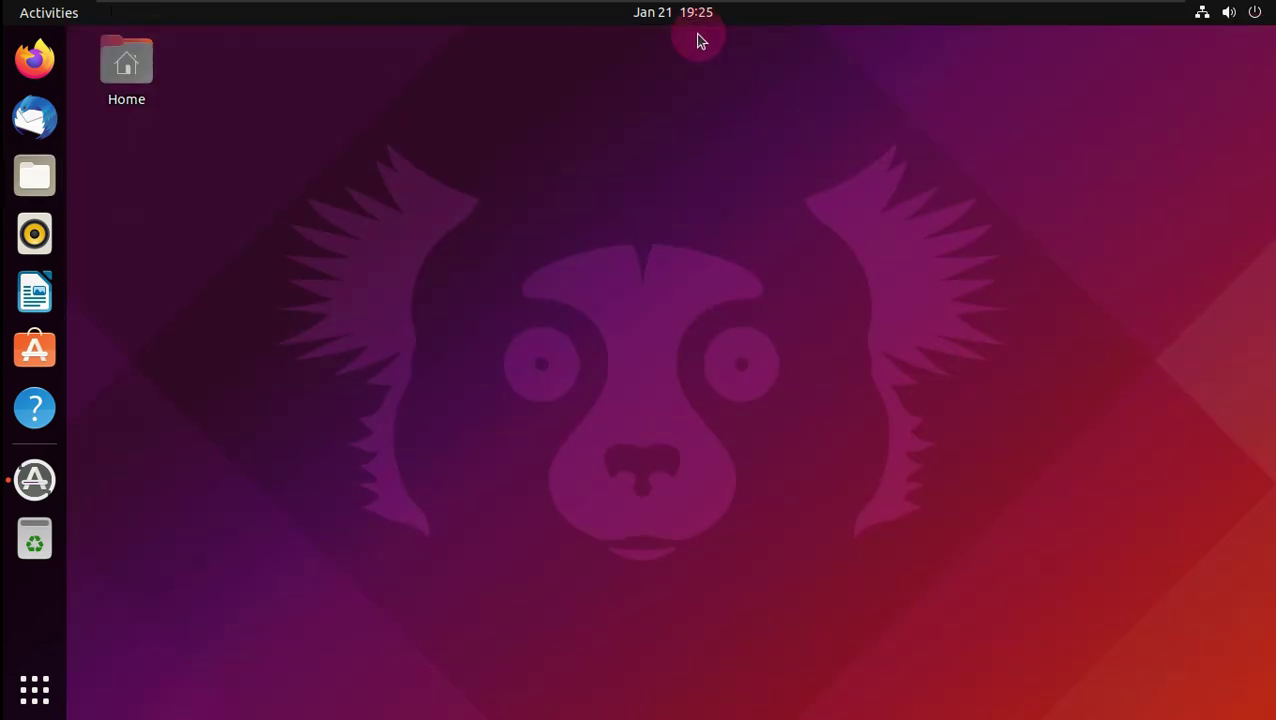
click(697, 14)
- In Desktop Icons Settings, try top-right new-icon alignment, then restore top-left
click(772, 598)
right_click(598, 175)
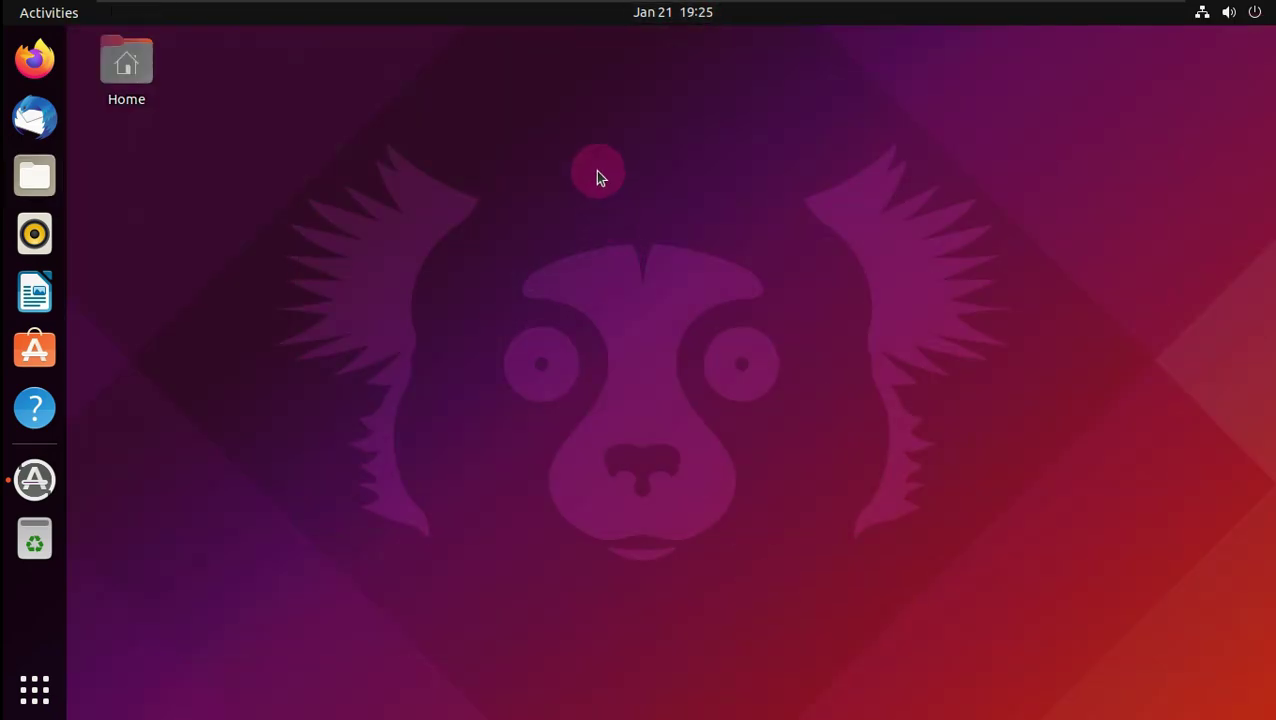
click(698, 403)
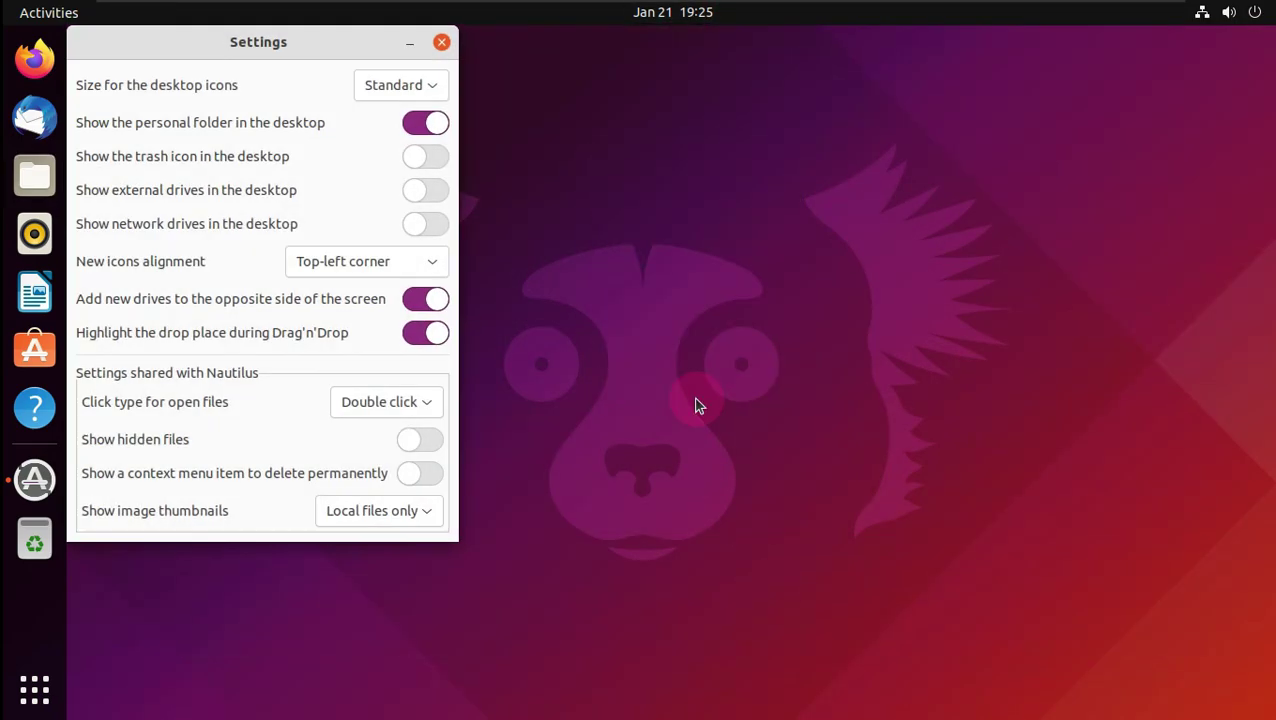
drag(299, 50, 563, 108)
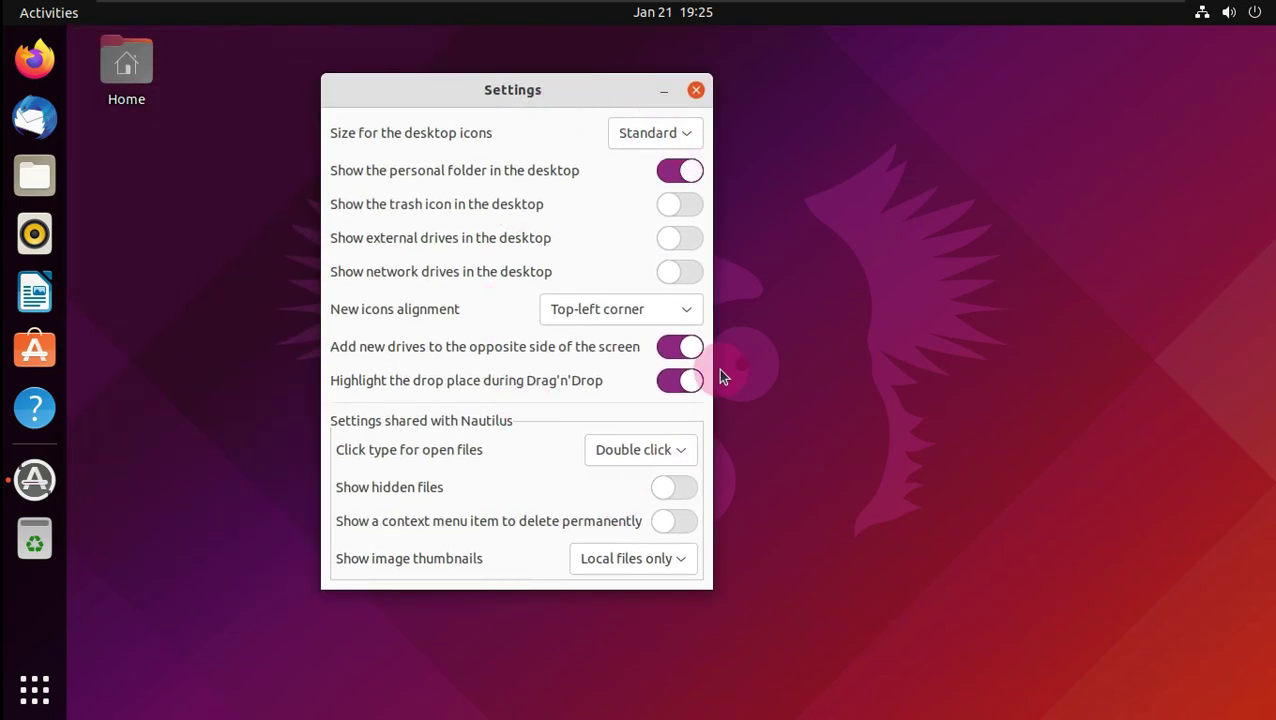
click(612, 310)
click(614, 338)
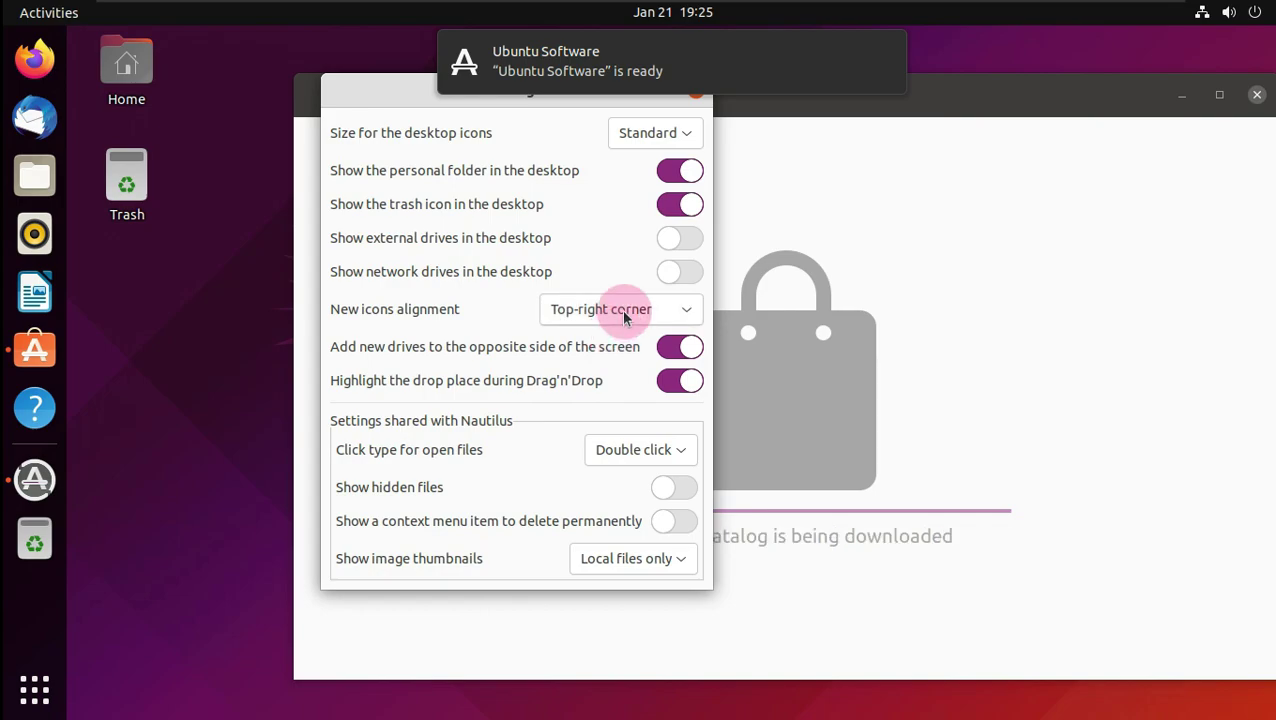
click(628, 311)
click(636, 284)
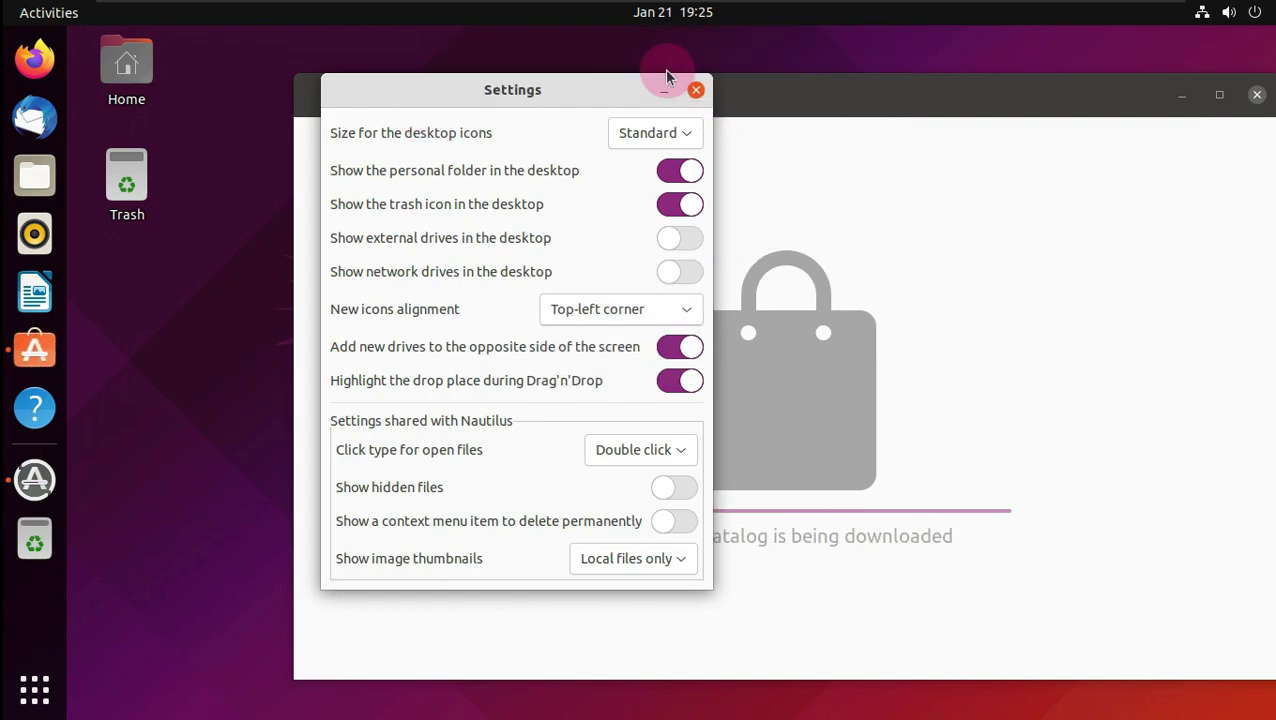
click(692, 88)
- Confirm the system is up to date, then open the Utilities app folder
drag(795, 105, 680, 98)
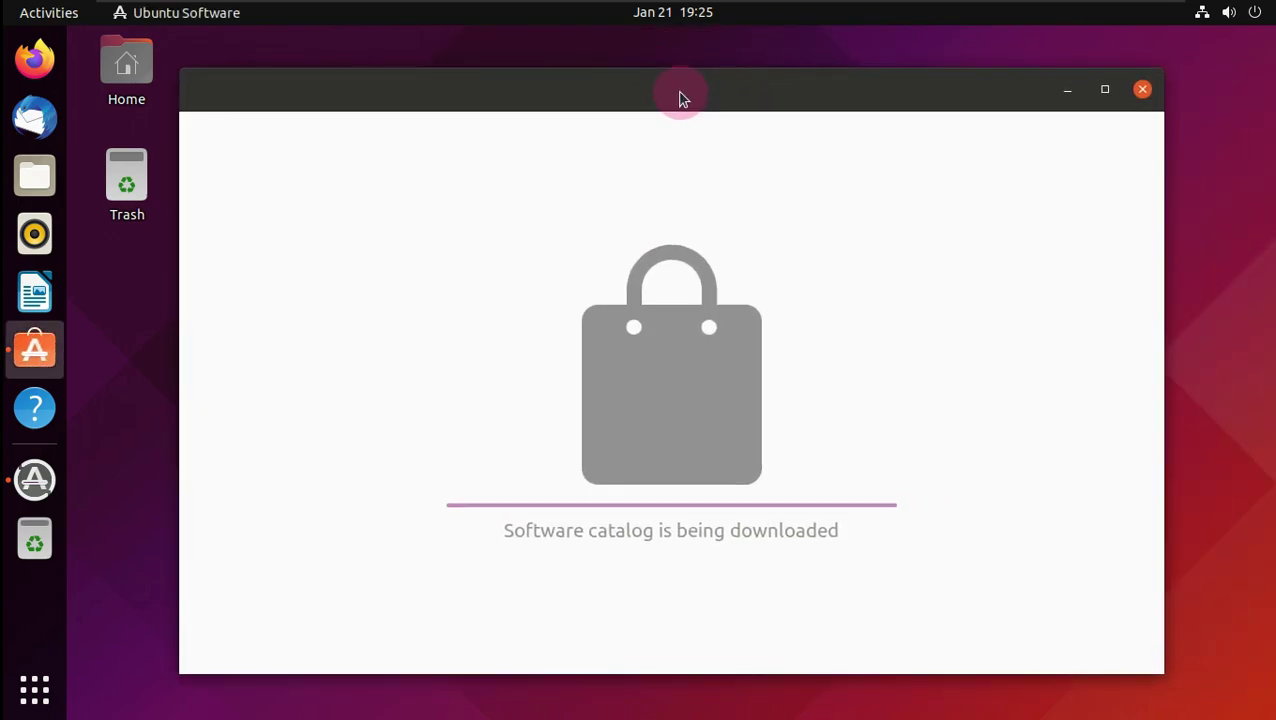
click(40, 482)
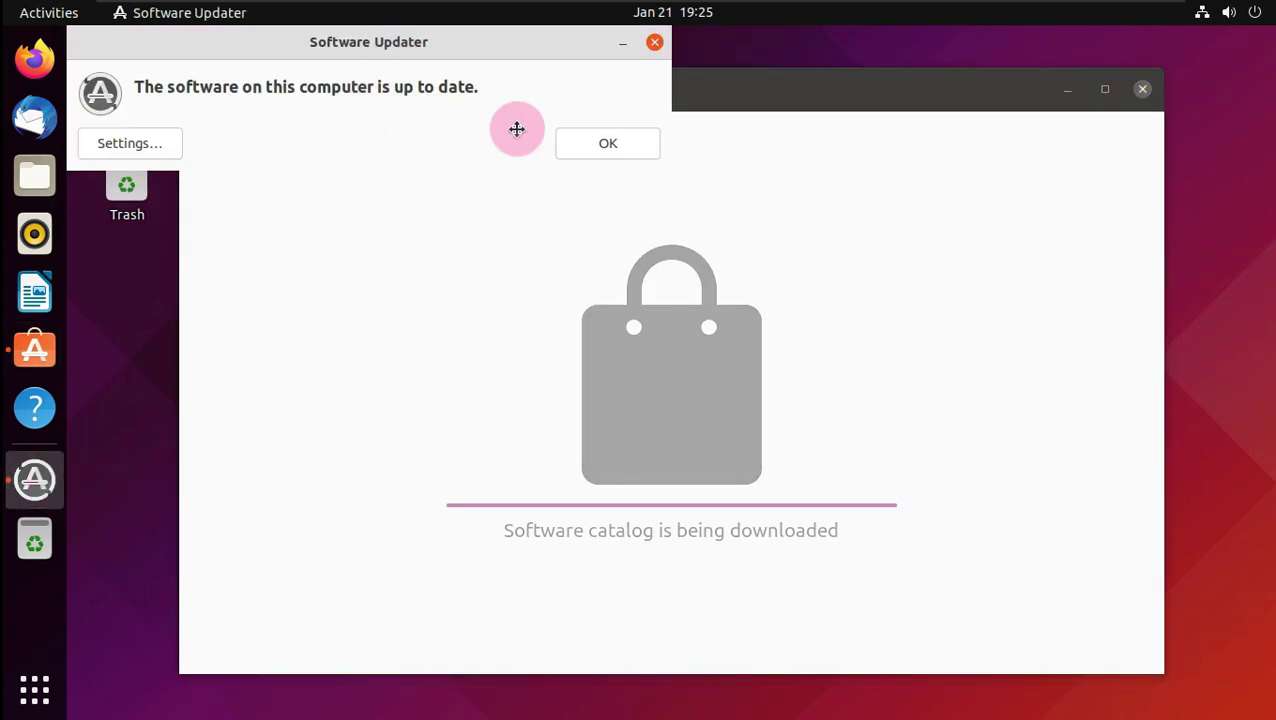
click(906, 393)
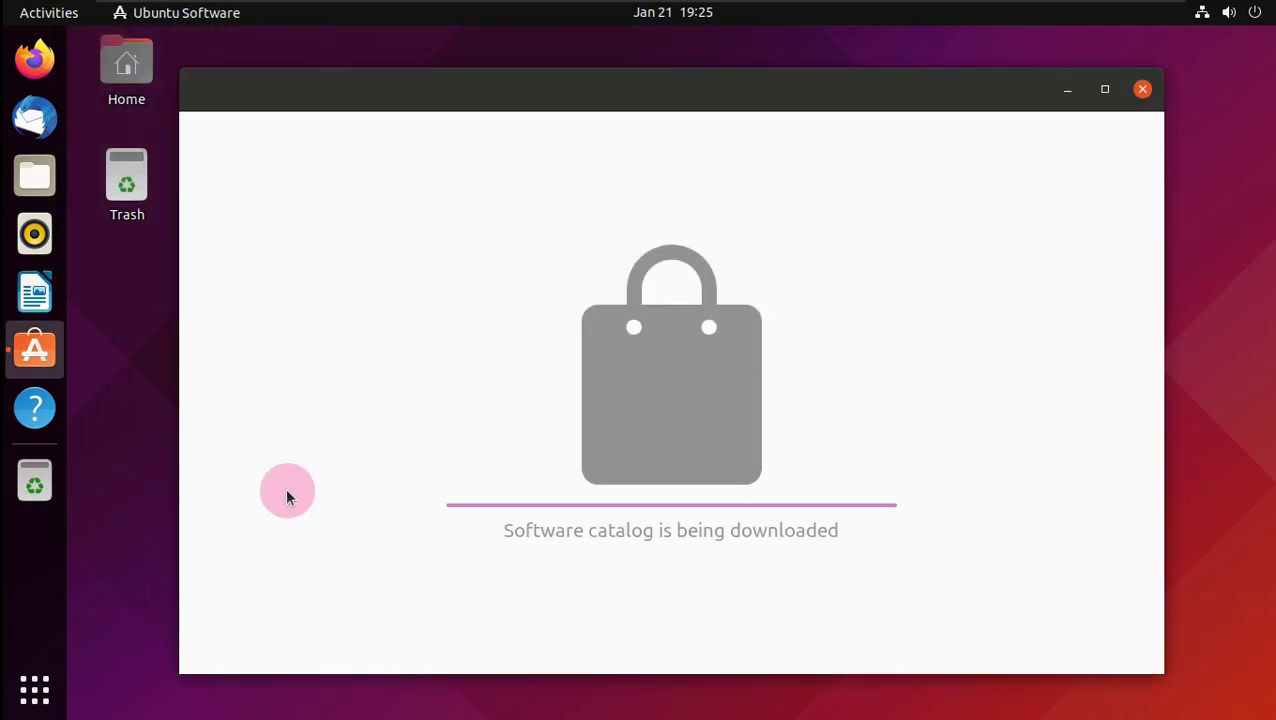
click(34, 689)
click(413, 435)
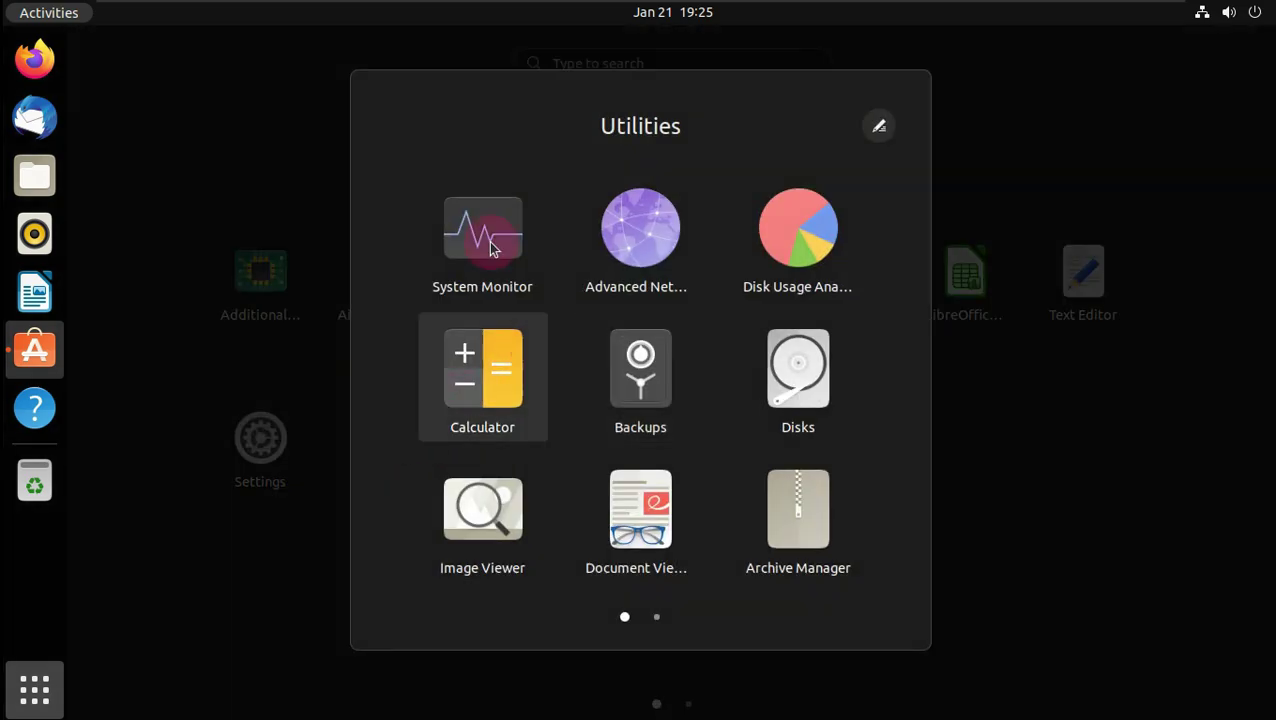
- Launch System Monitor maximized, view the Resources graphs and its About information (version 41.0)
click(527, 289)
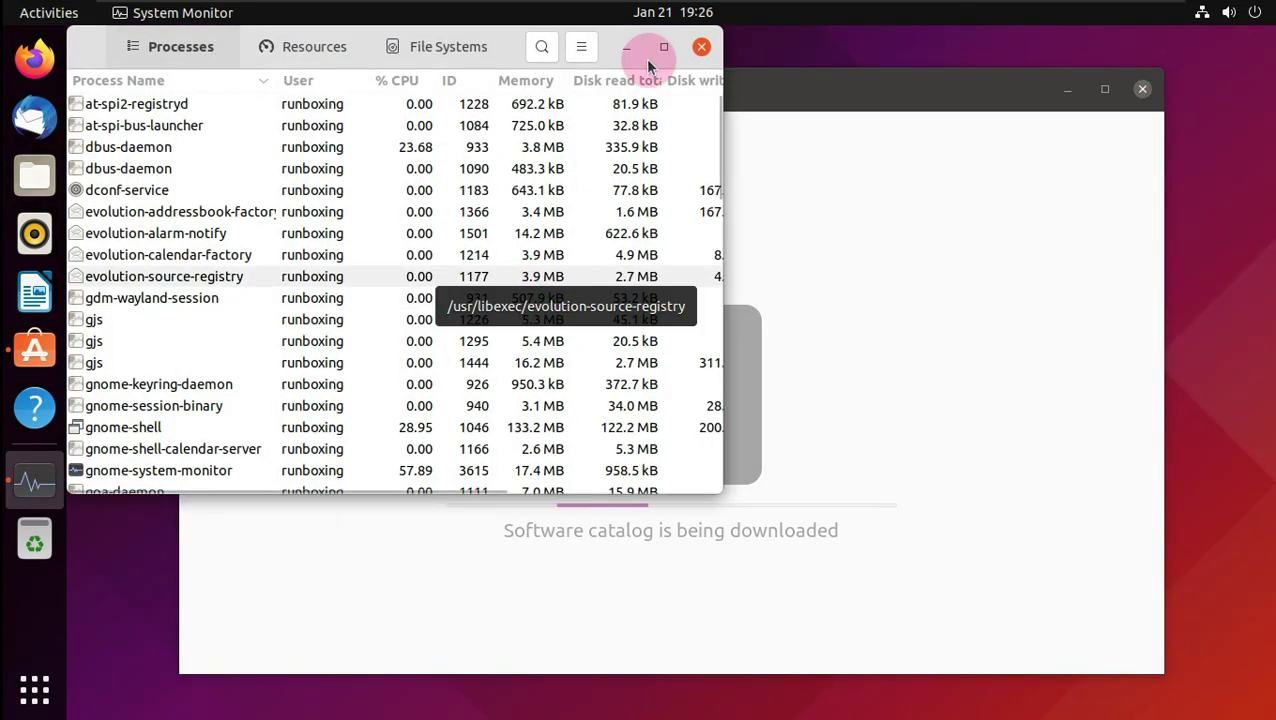
click(663, 47)
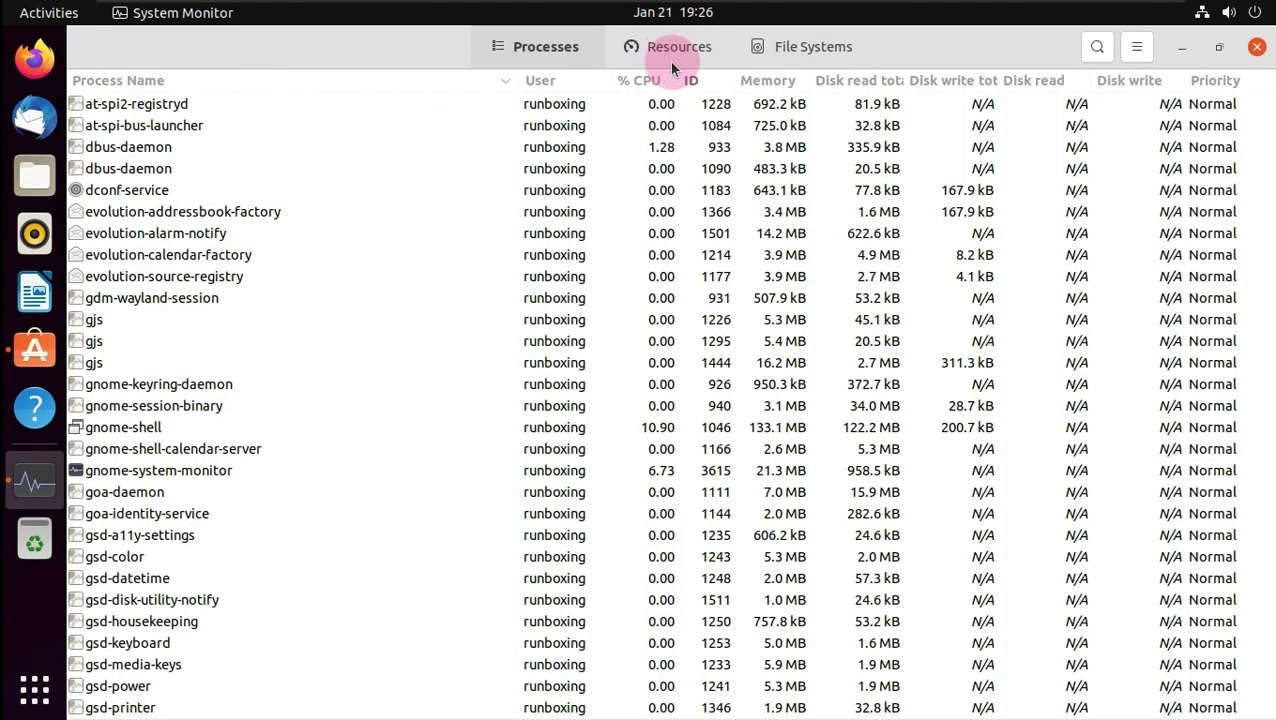
click(669, 62)
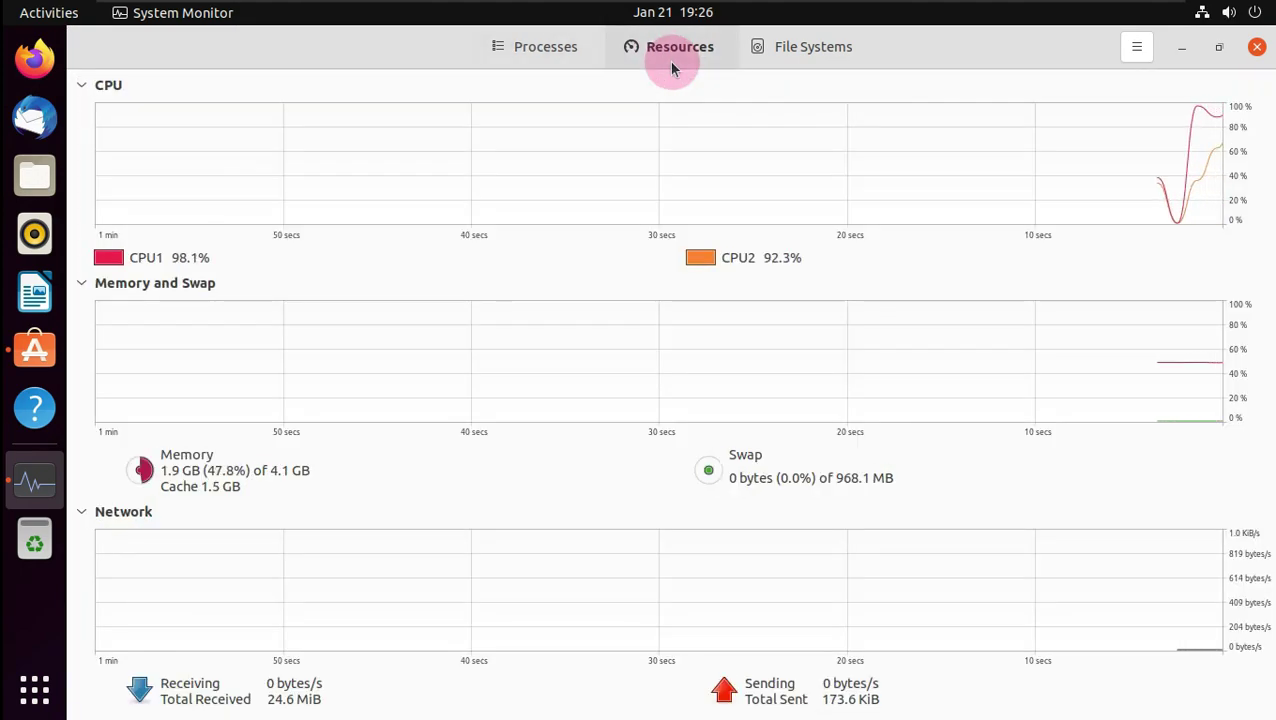
click(1137, 47)
click(1089, 209)
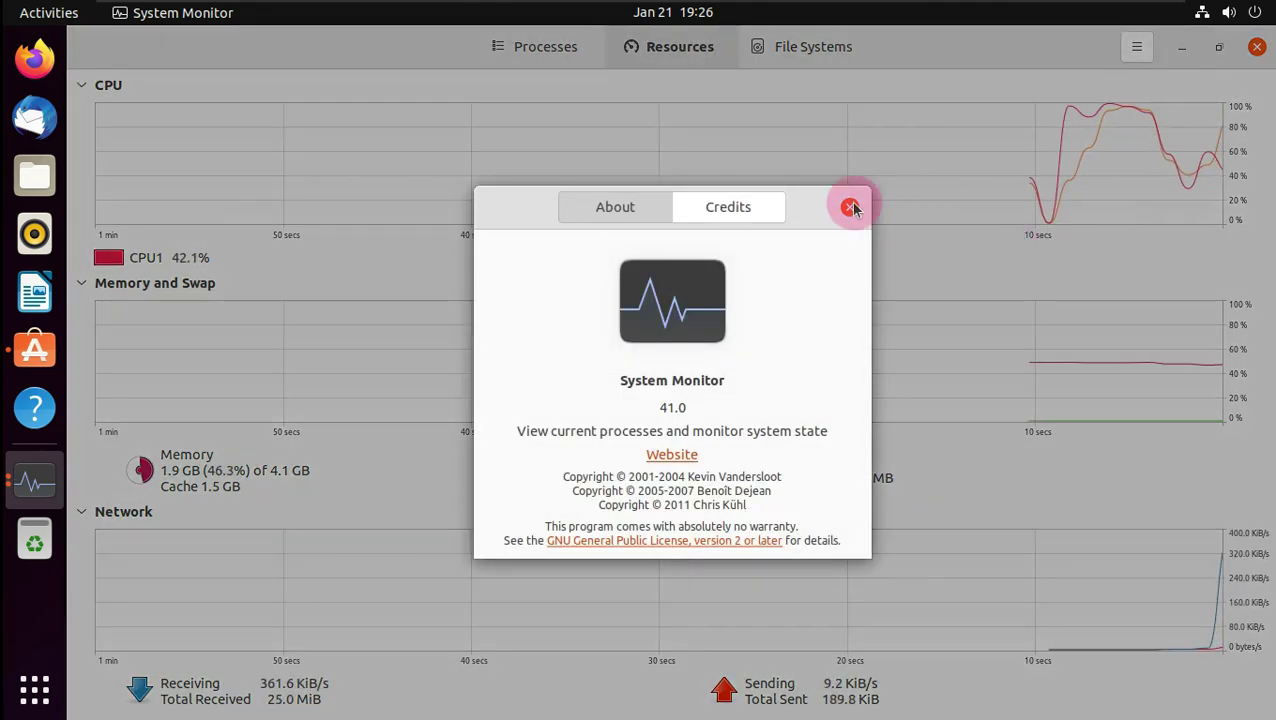
click(851, 207)
- Check the 20.4 GB ext4 root in File Systems, close System Monitor, and return to the app grid
click(805, 47)
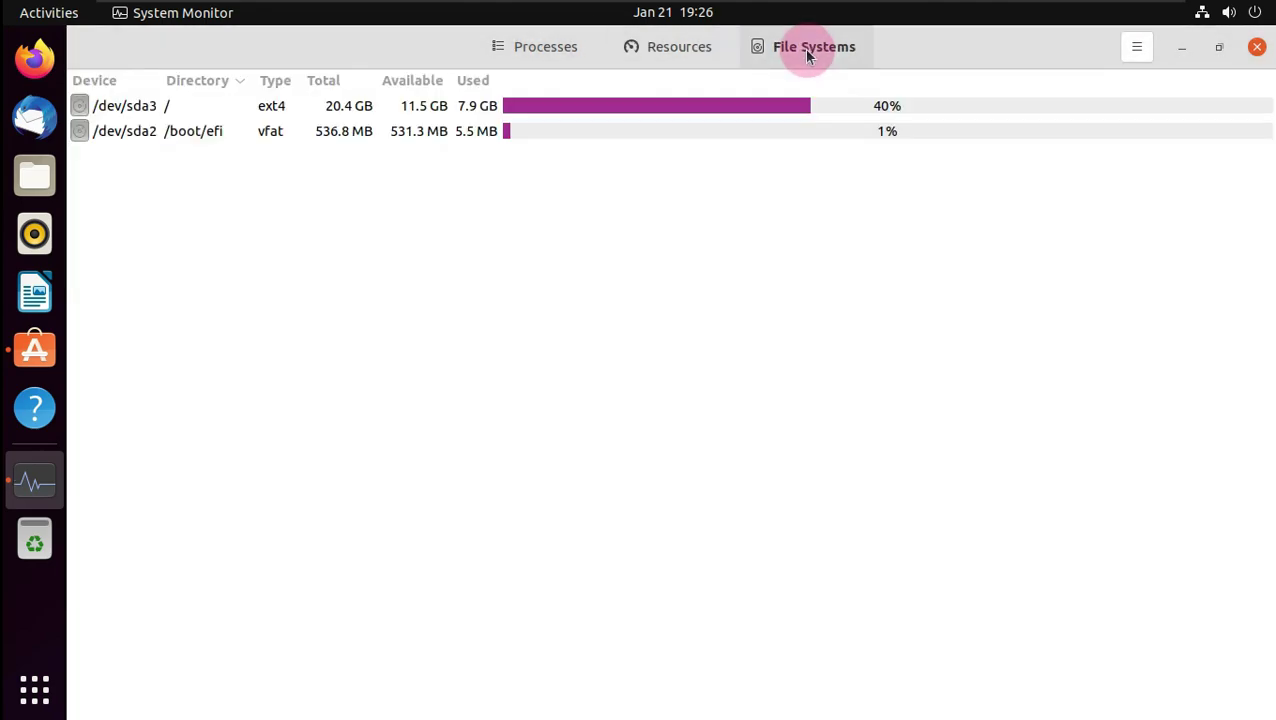
click(1257, 47)
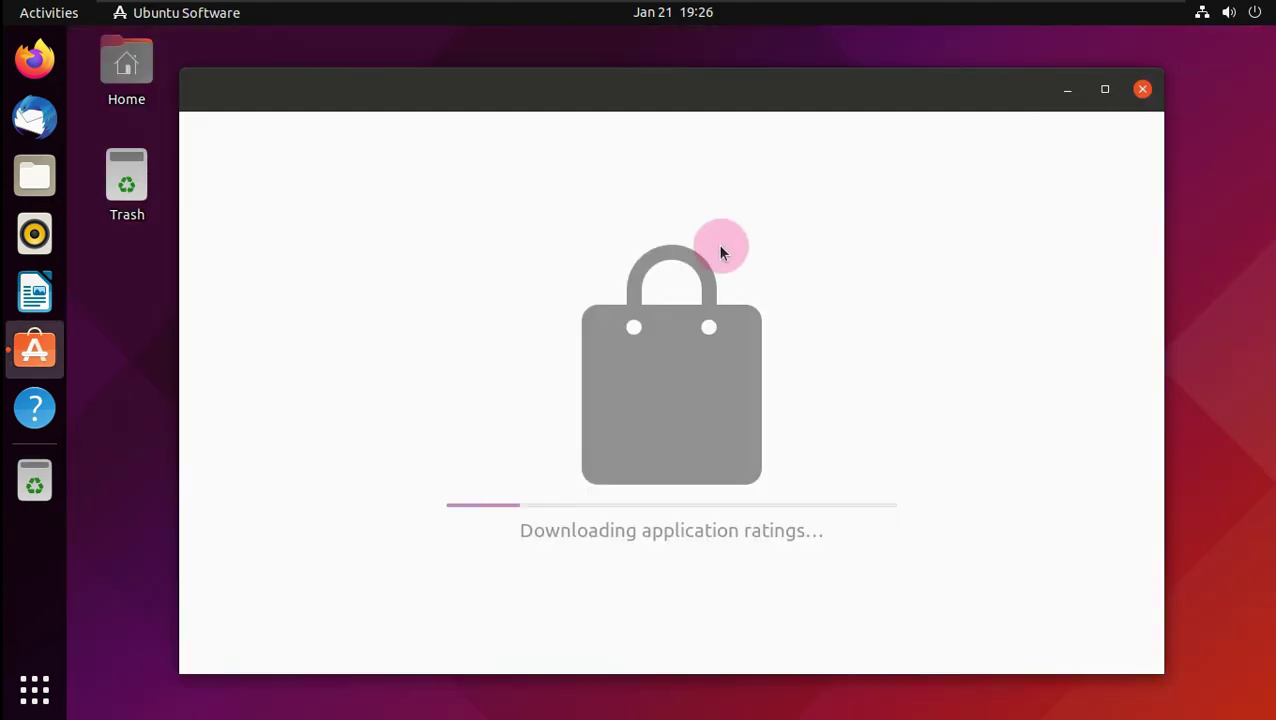
click(10, 690)
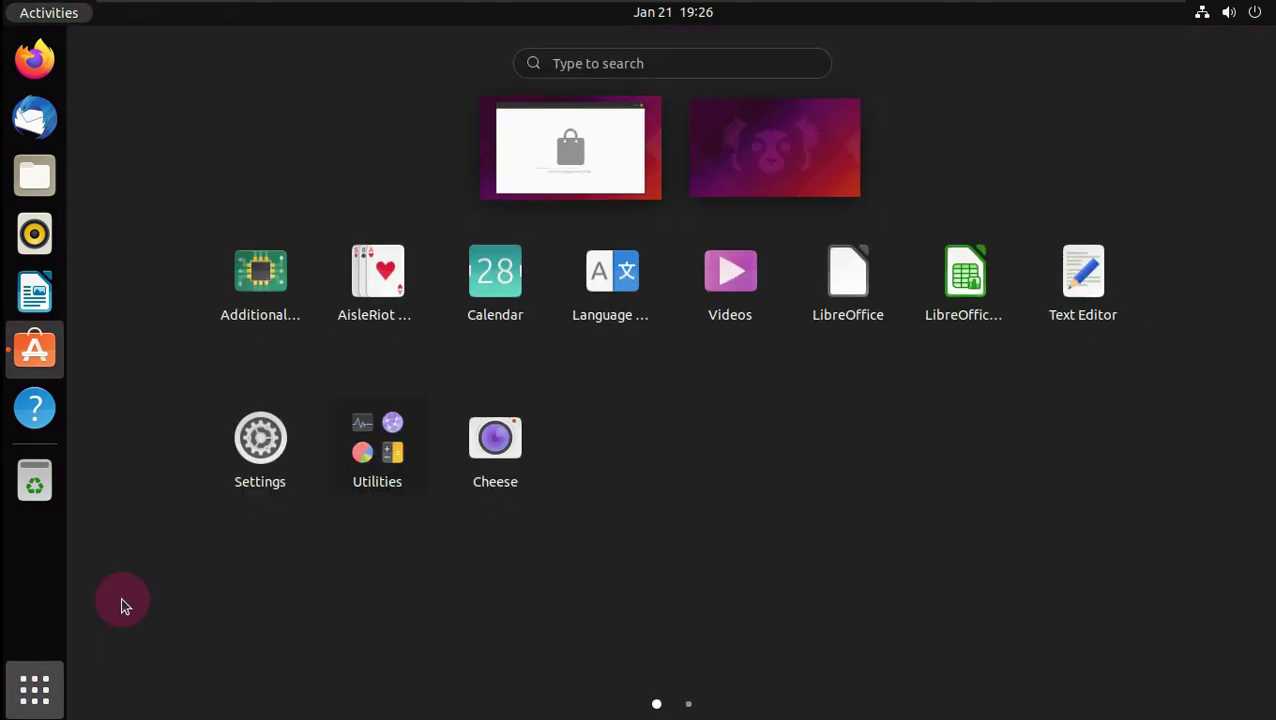
- Launch Settings and set the autumn forest road picture as the desktop wallpaper
click(278, 470)
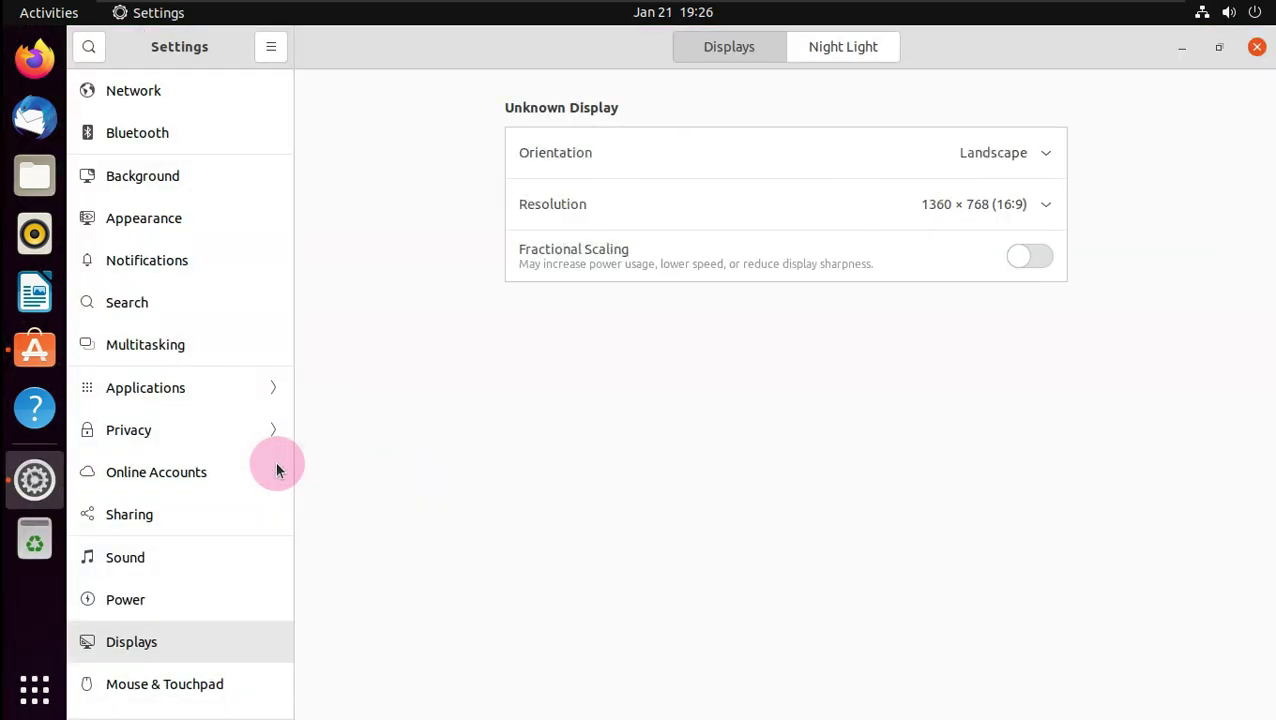
click(202, 108)
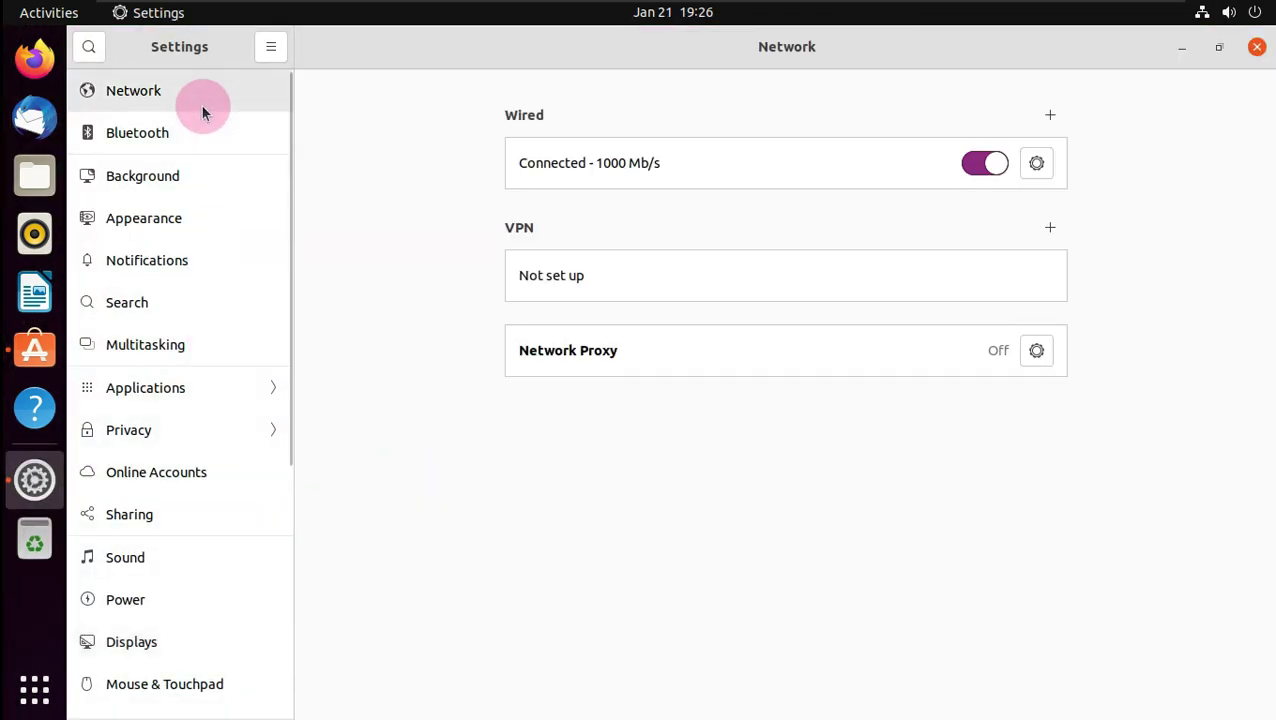
click(202, 134)
click(199, 177)
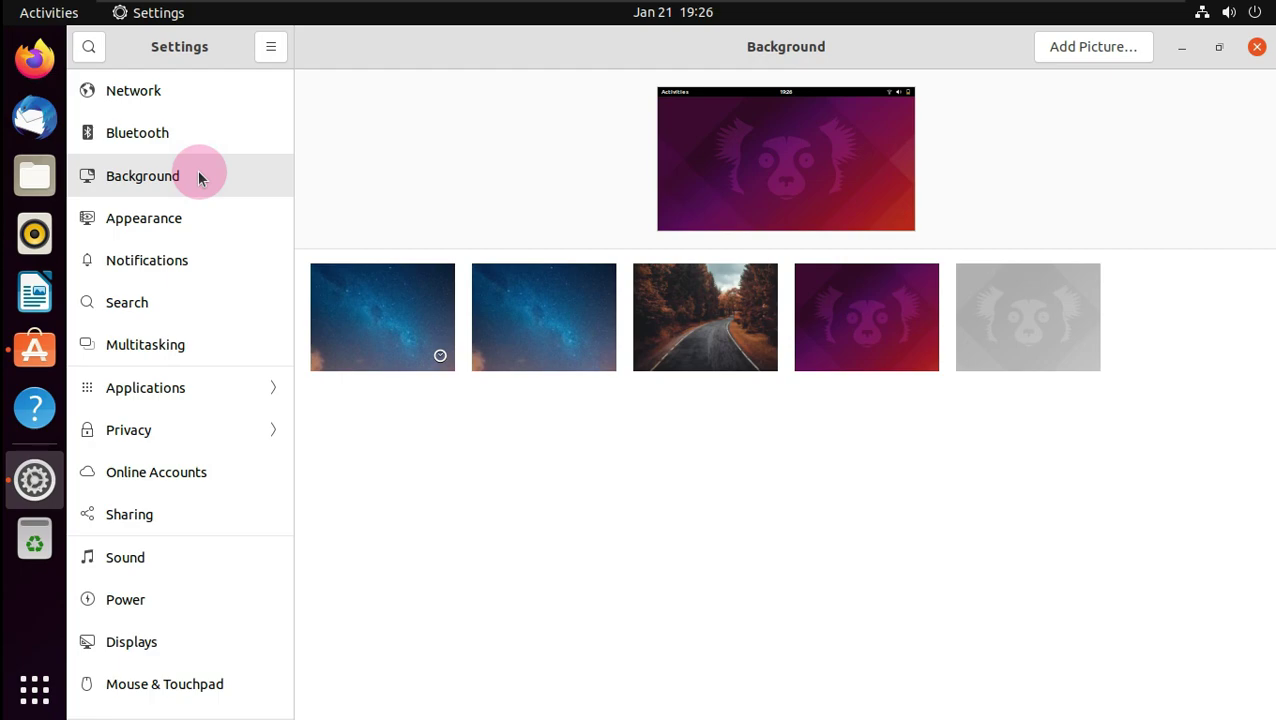
click(723, 336)
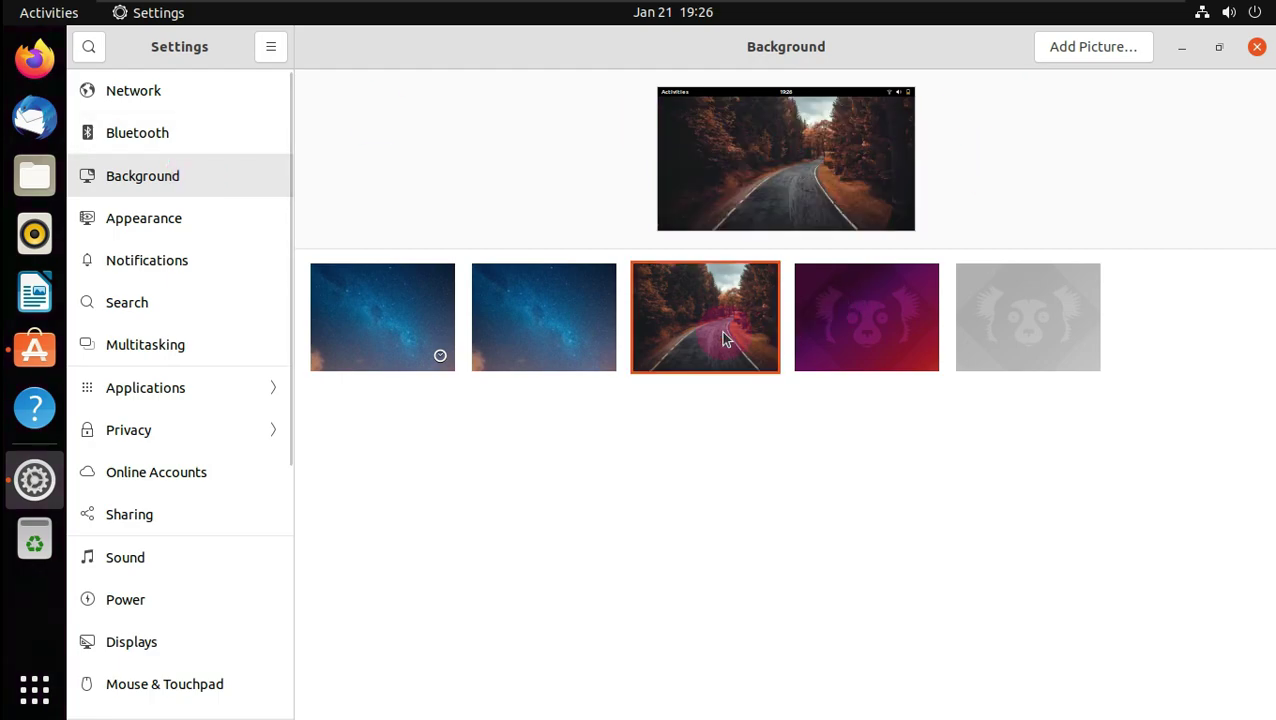
click(202, 213)
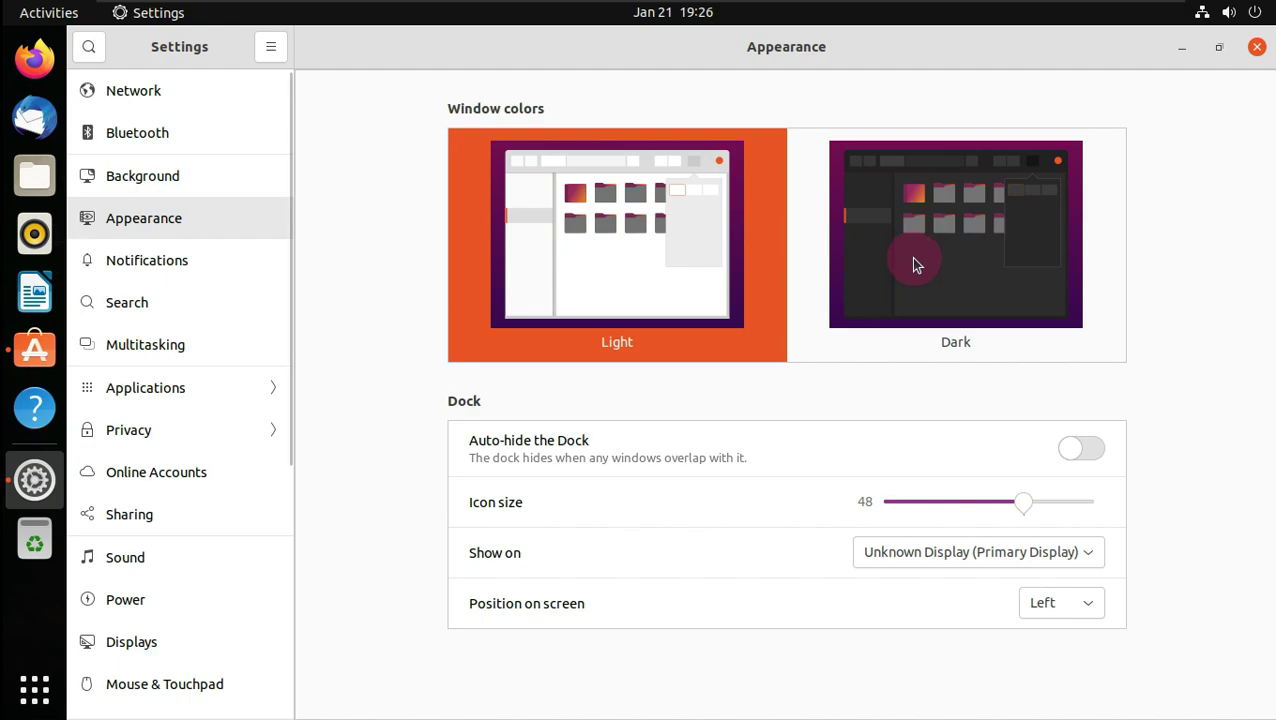
- Switch the window colours to Dark and toggle dock auto-hide on, then back off
click(913, 263)
click(1081, 449)
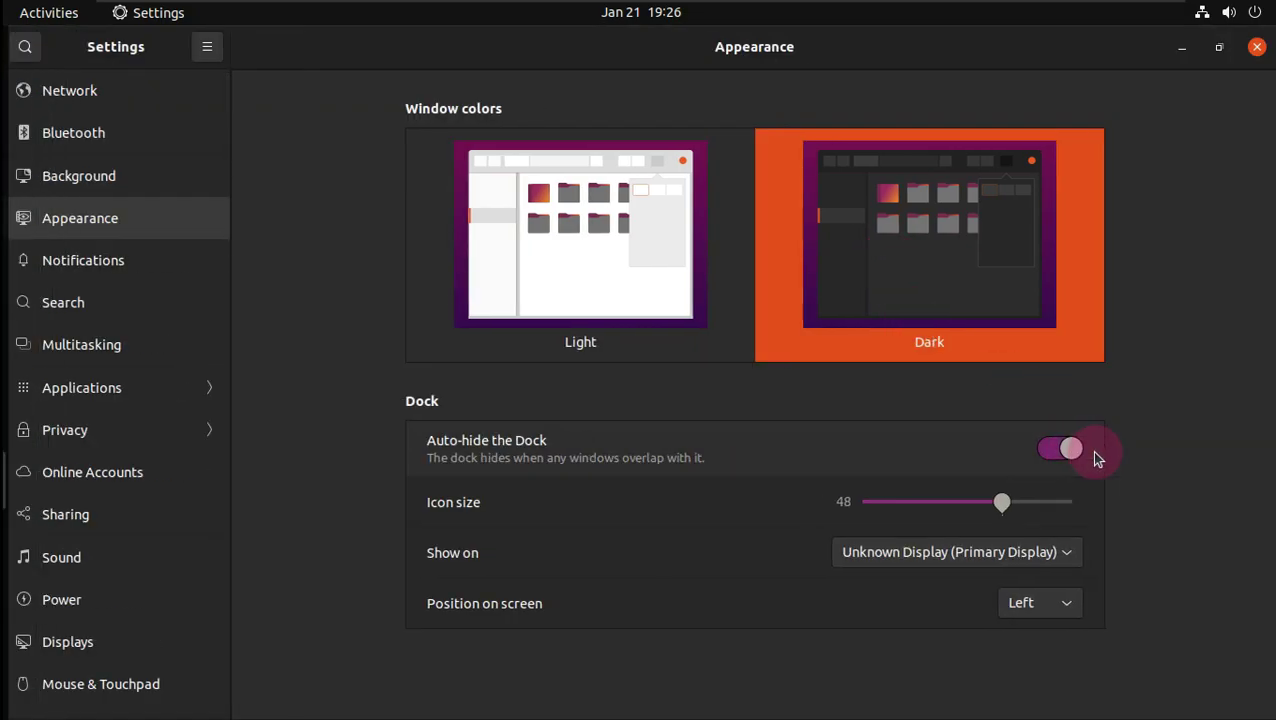
click(1066, 450)
- Put the dock on the bottom edge after briefly trying the right edge, then view Notifications
click(1068, 600)
click(1070, 636)
click(1062, 604)
click(1059, 641)
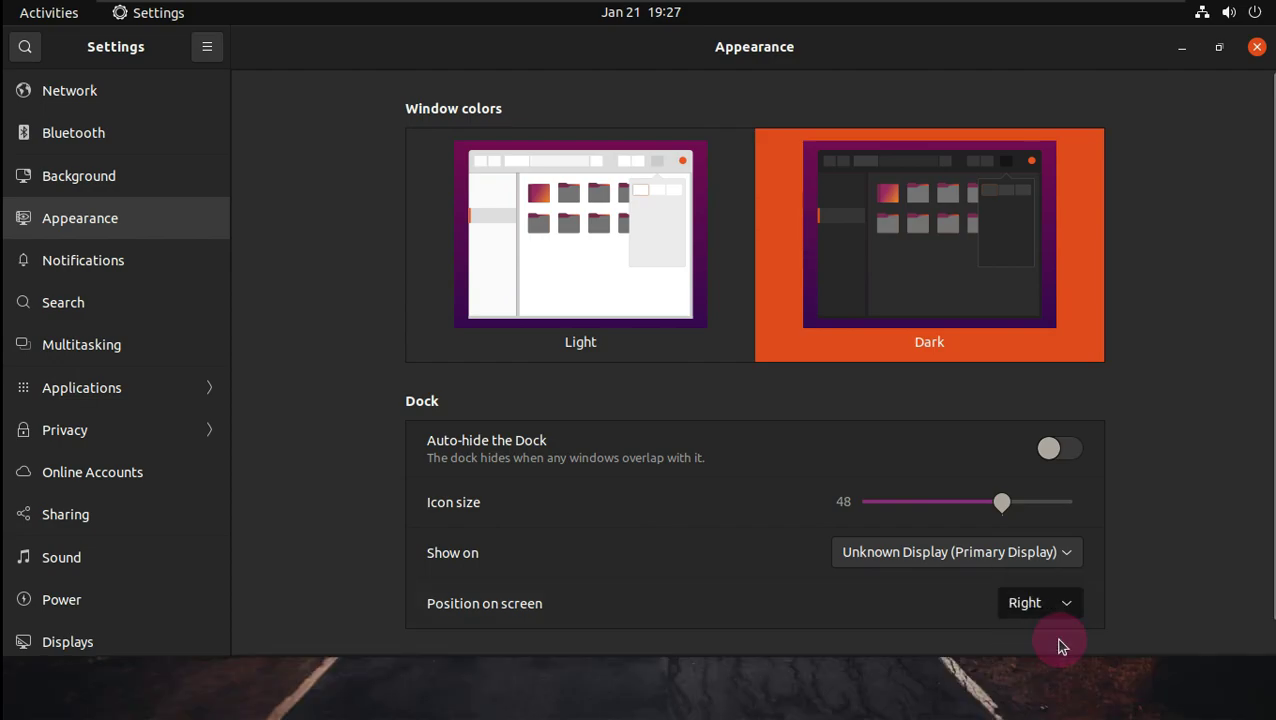
click(1026, 604)
click(1003, 579)
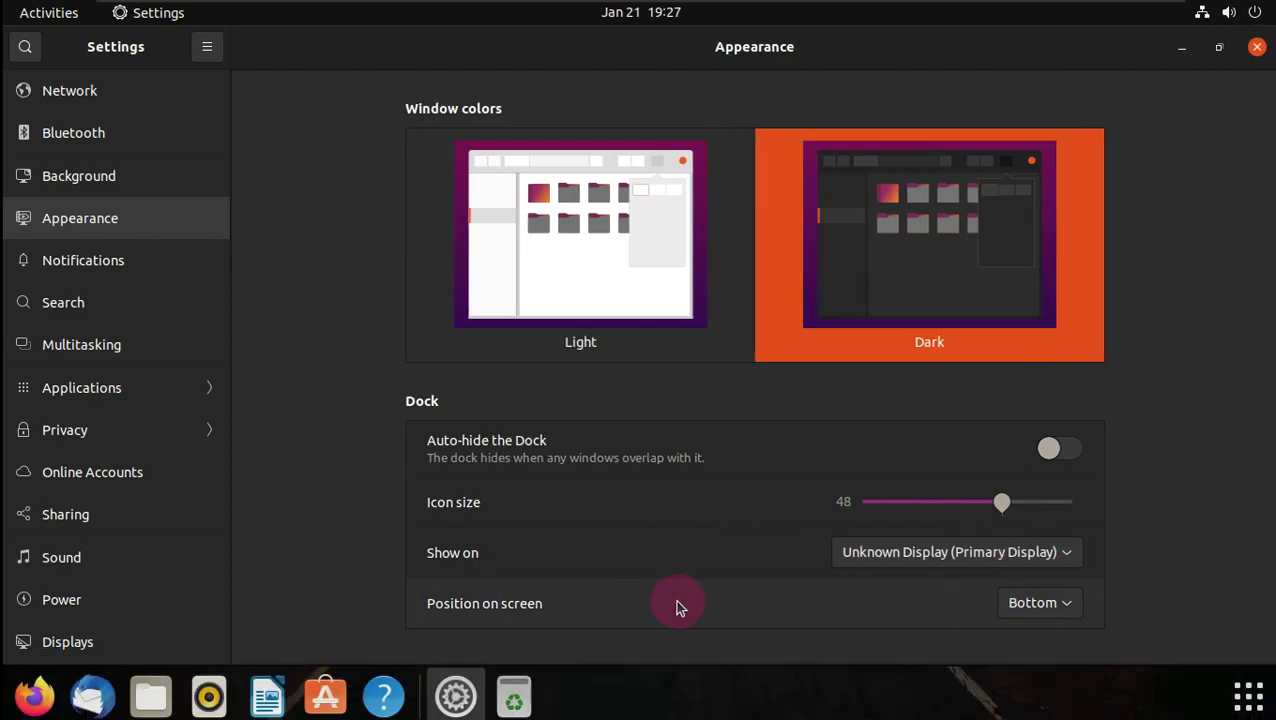
click(182, 259)
scroll(1140, 248, down, 5)
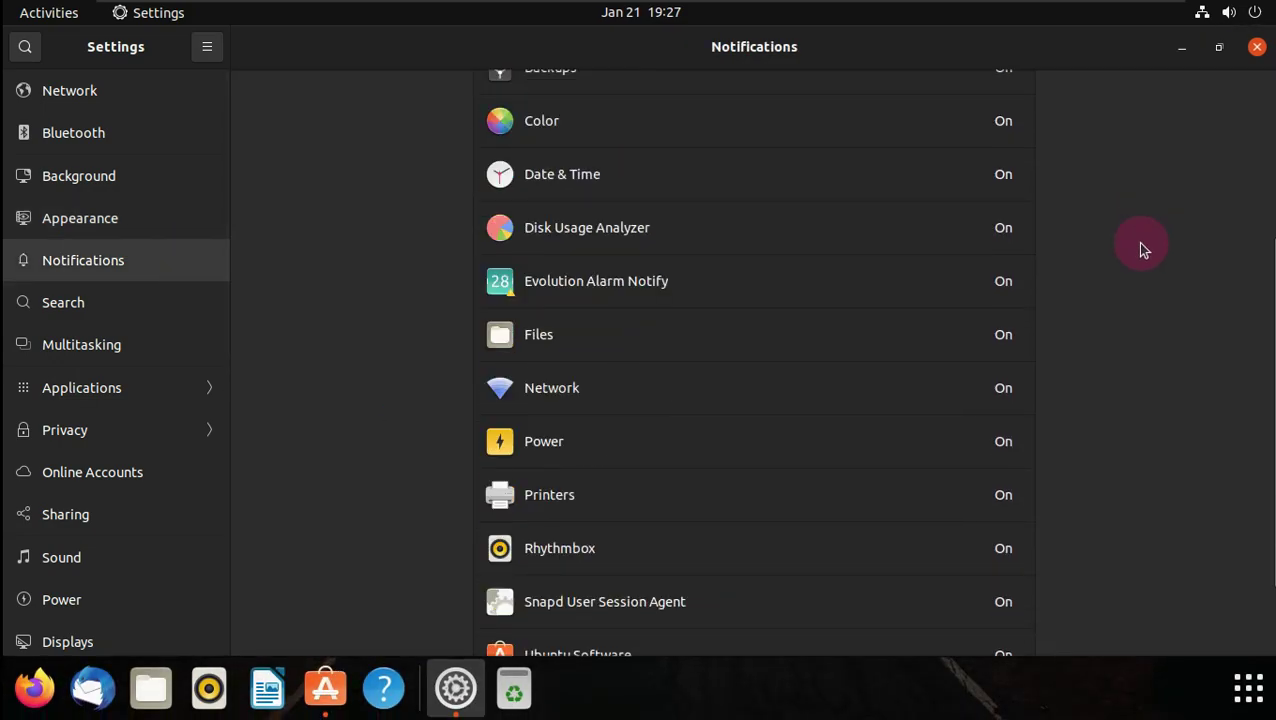
- Browse the Search, Multitasking and Applications settings pages, then return to the main list
click(88, 310)
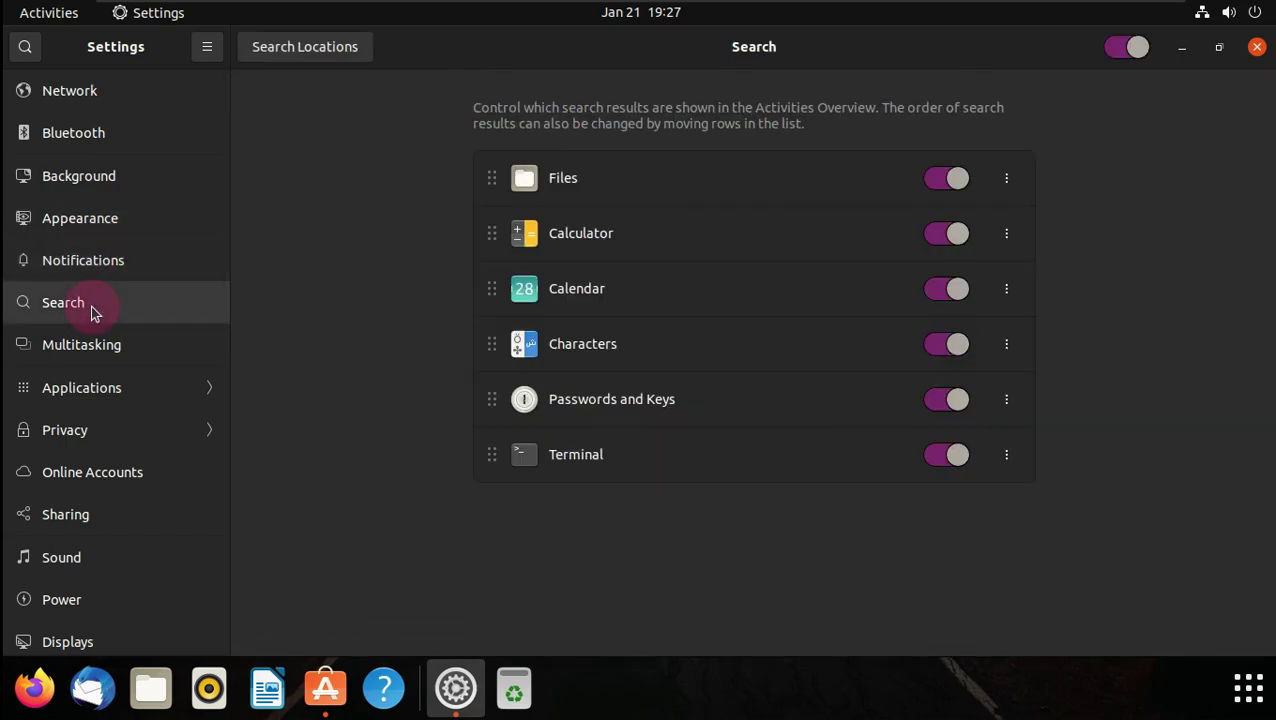
click(96, 342)
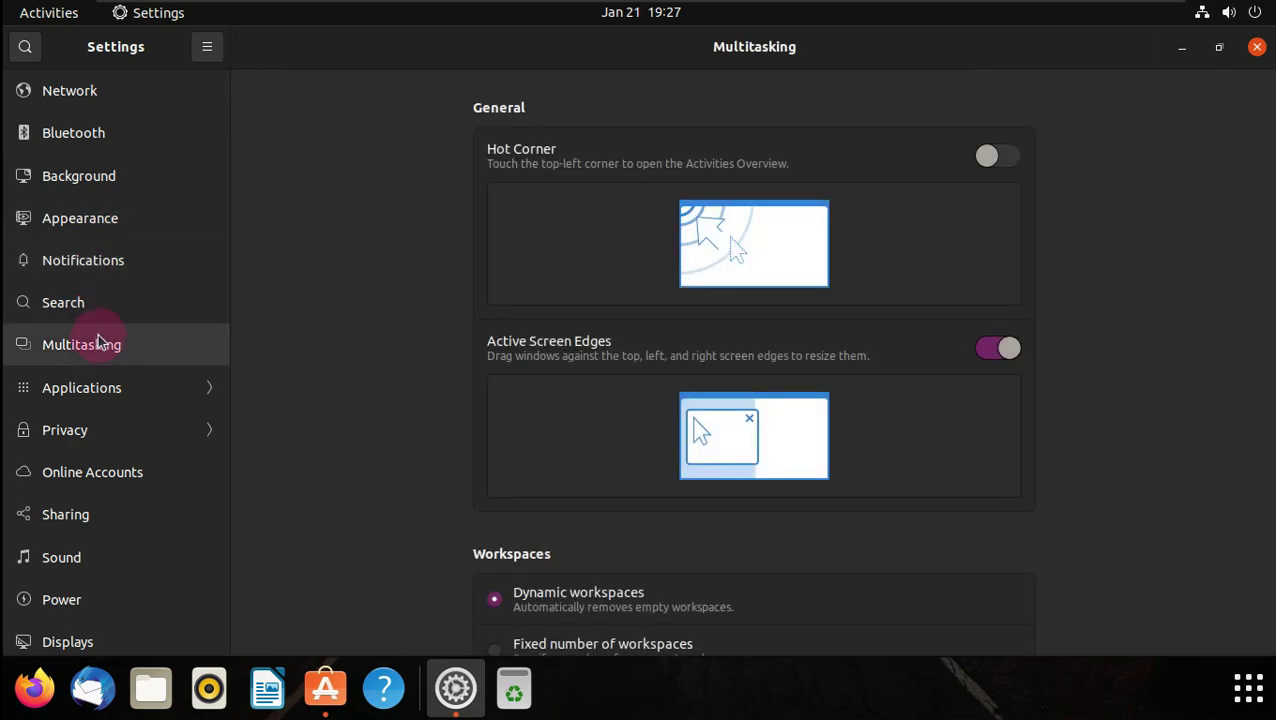
scroll(98, 342, down, 3)
scroll(836, 326, down, 5)
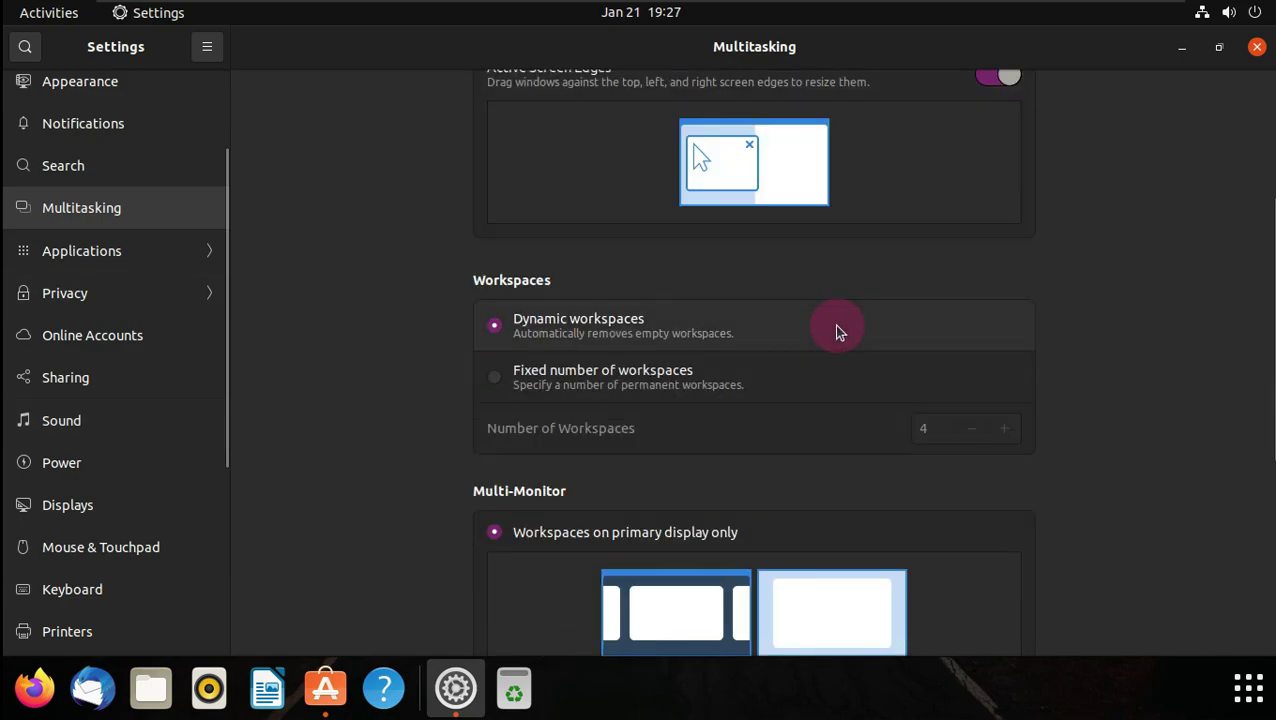
scroll(838, 330, down, 5)
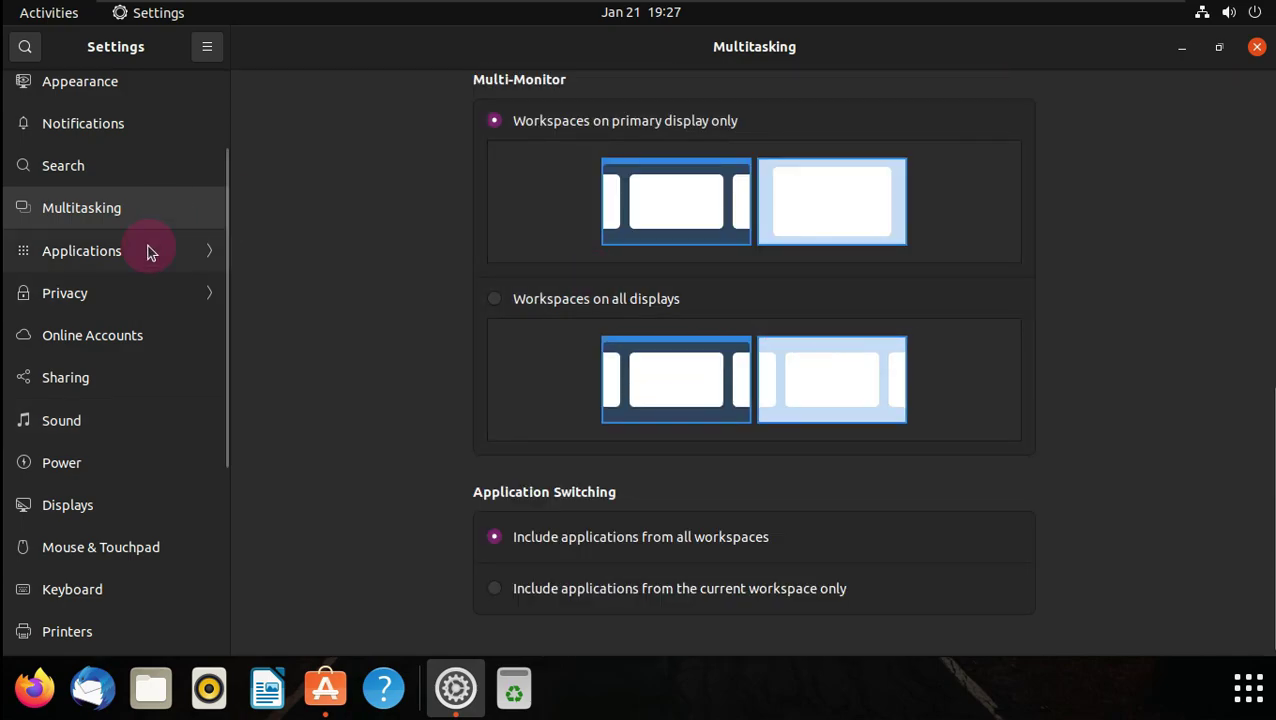
click(147, 251)
scroll(148, 251, down, 10)
click(28, 50)
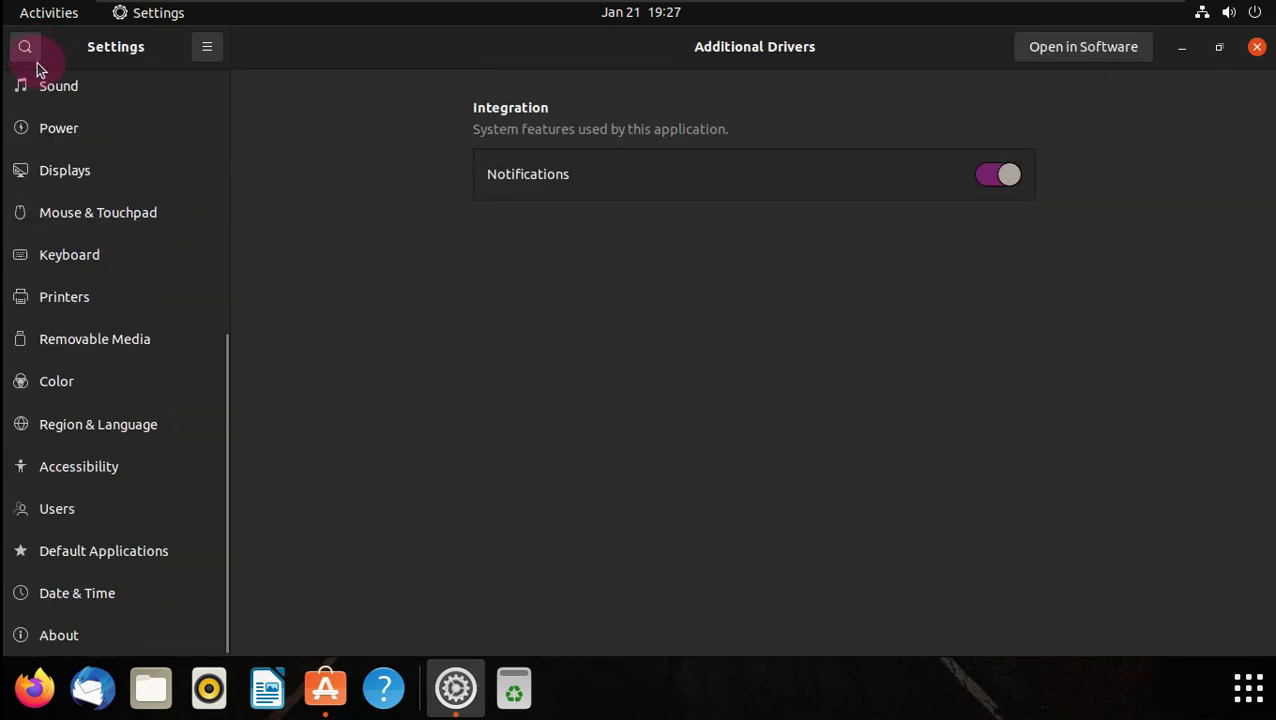
- Go through Privacy's Location Services, Thunderbolt, File History & Trash, Screen Lock and Diagnostics pages
scroll(82, 260, up, 4)
click(100, 172)
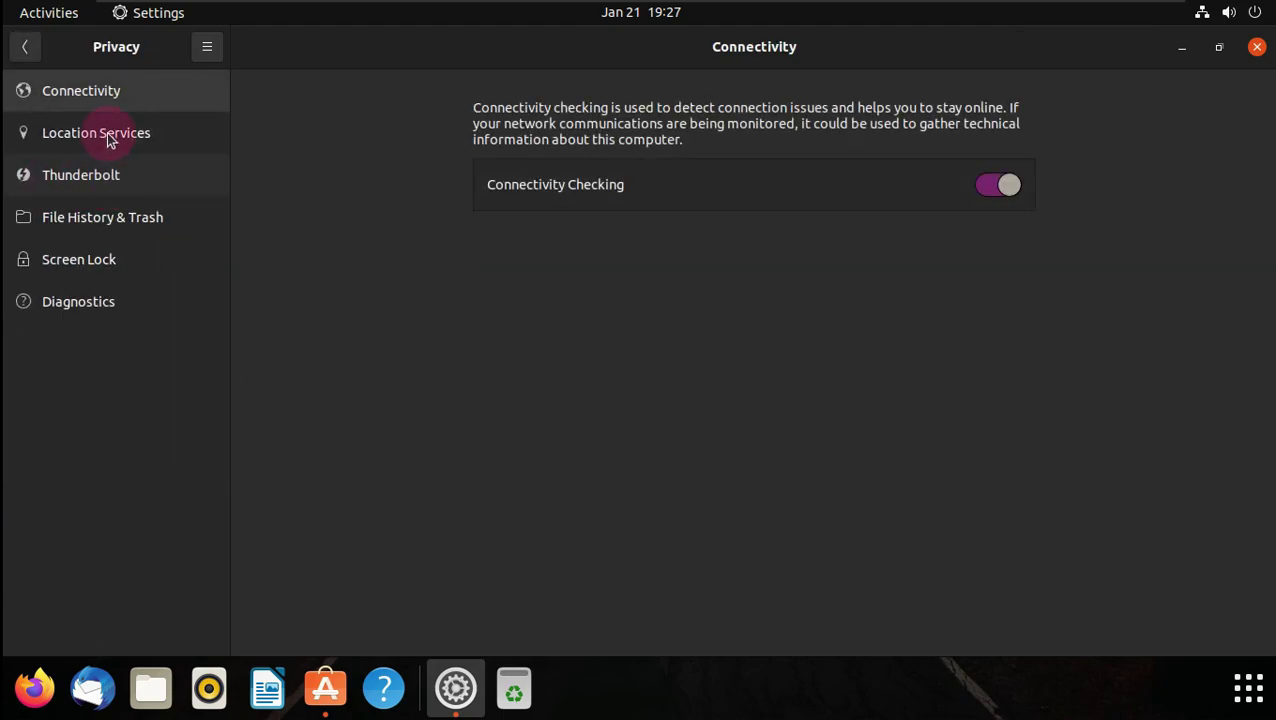
click(110, 142)
click(112, 175)
click(115, 214)
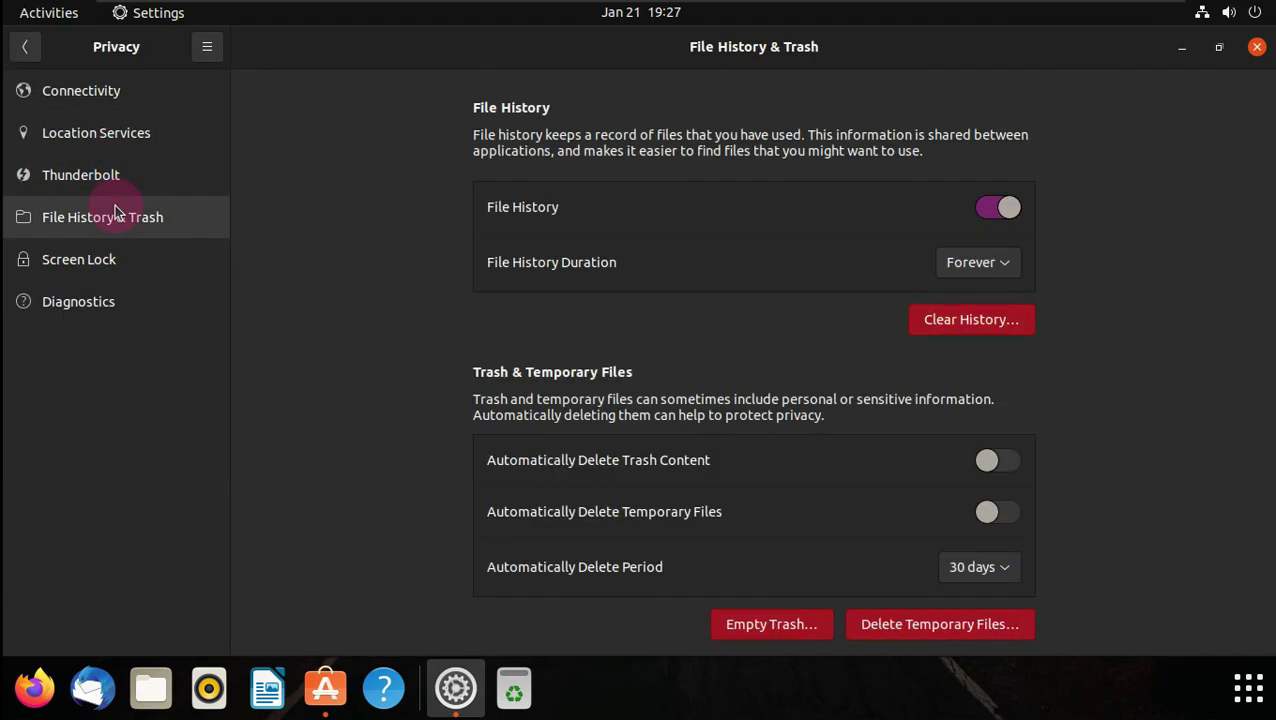
click(107, 252)
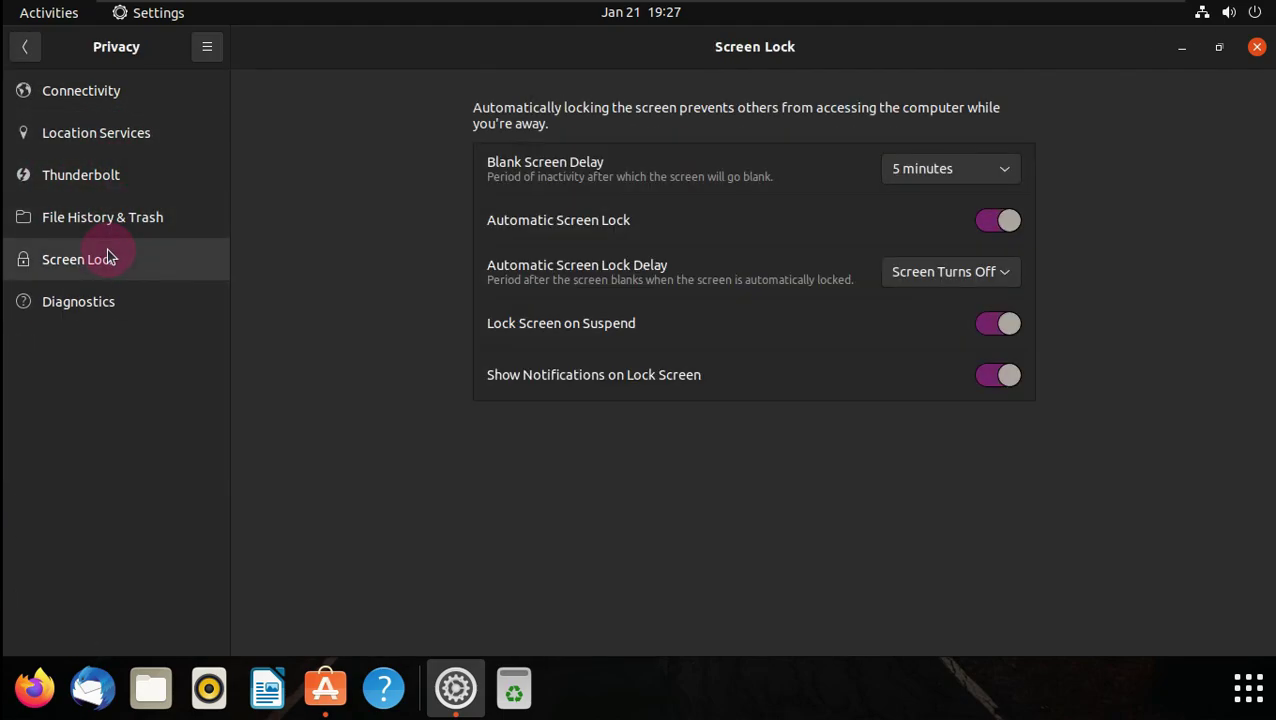
click(112, 305)
click(38, 50)
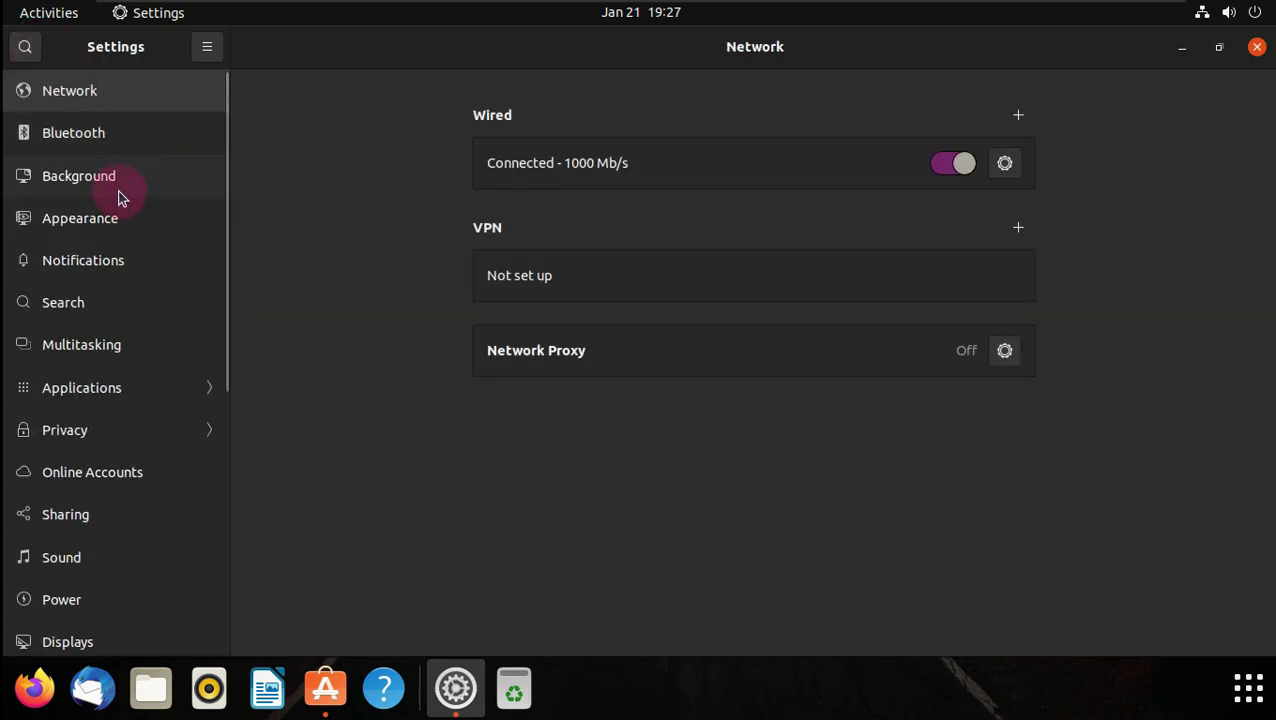
- View the Online Accounts and Sharing settings pages
scroll(118, 197, down, 3)
click(125, 340)
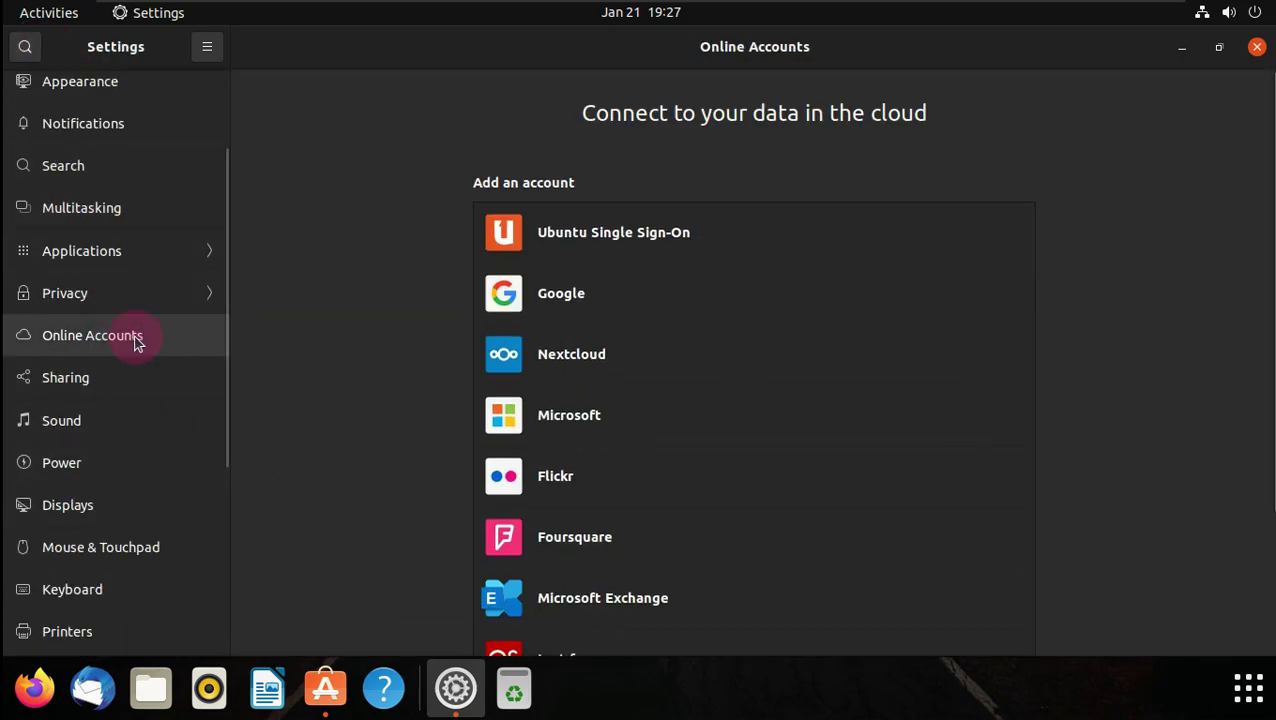
click(134, 375)
scroll(134, 373, down, 1)
- On the Sound page, toggle Over-Amplification on and off and inspect the output and input device lists
click(108, 353)
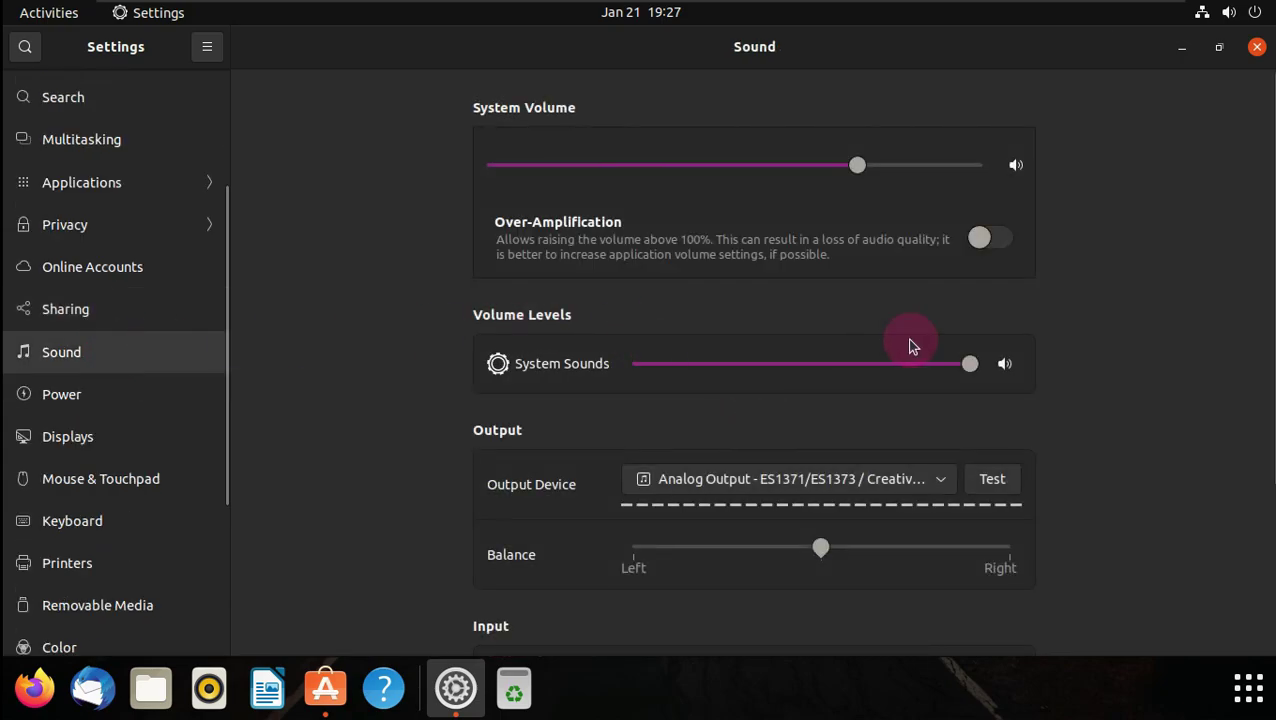
click(976, 240)
click(976, 240)
scroll(1128, 252, down, 1)
click(891, 415)
click(1078, 482)
scroll(1031, 373, down, 2)
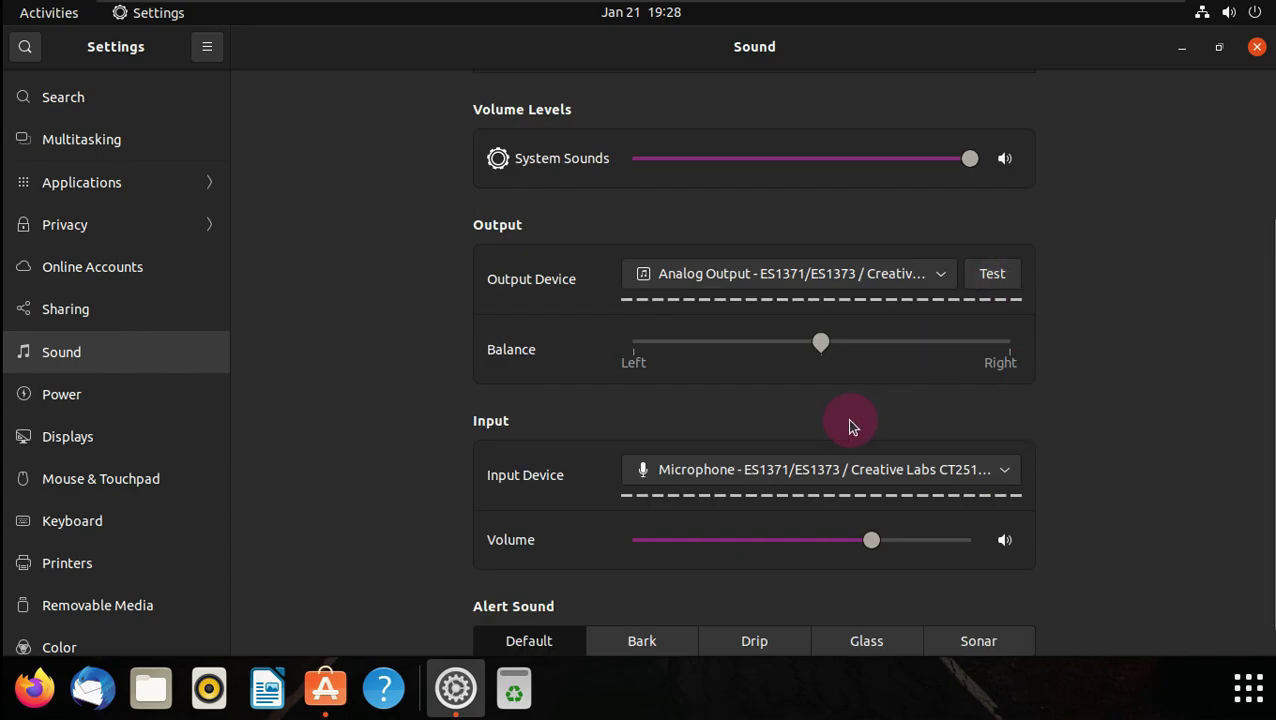
scroll(851, 427, down, 1)
click(846, 440)
click(1092, 235)
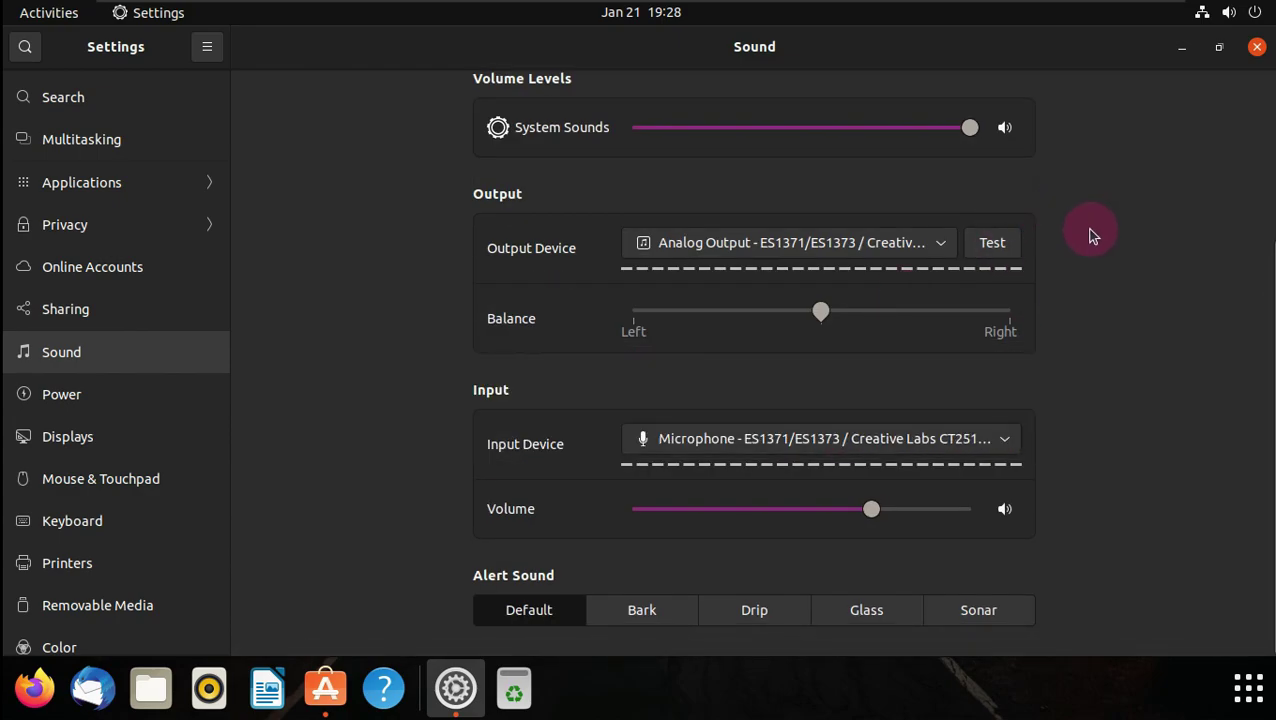
- Set Power's Screen Blank to Never, then go to the Displays page
click(202, 398)
click(1016, 330)
scroll(863, 478, down, 1)
click(854, 490)
click(144, 452)
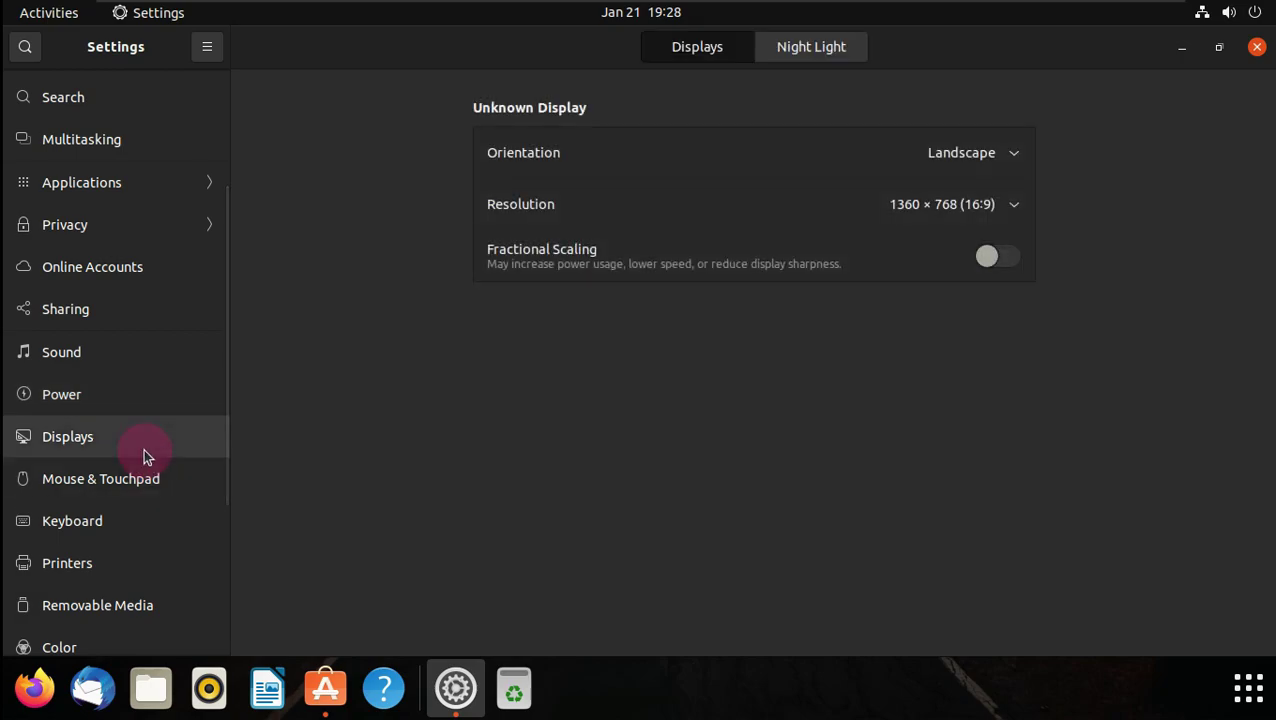
- Turn on natural scrolling on the Mouse & Touchpad page
click(195, 472)
click(880, 332)
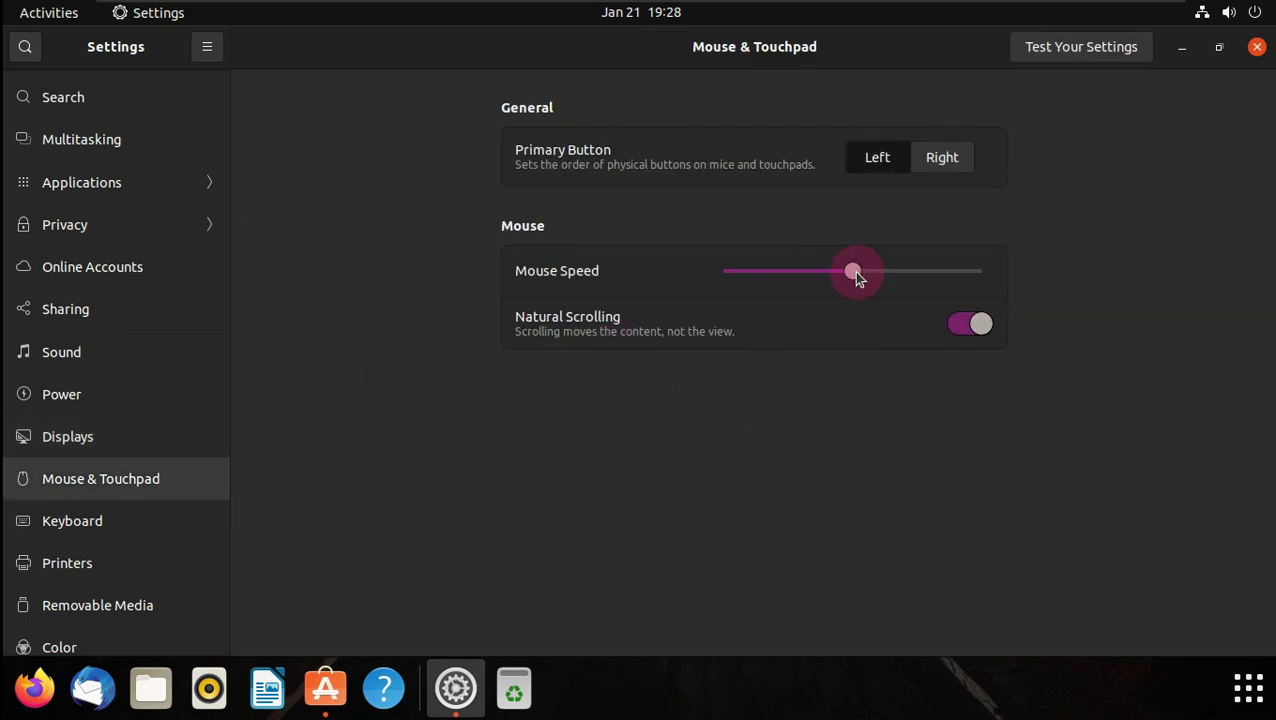
scroll(105, 484, up, 2)
scroll(122, 468, down, 5)
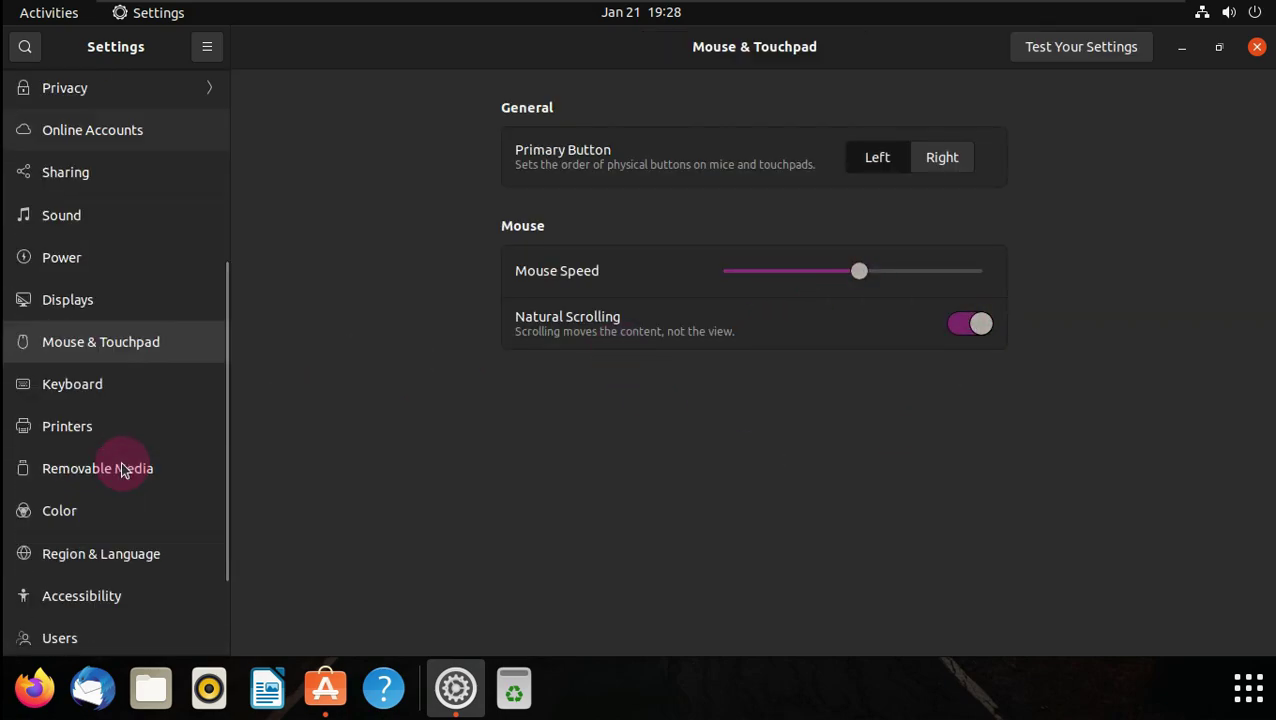
- Browse the Keyboard, Printers, Removable Media, Color, Region & Language, Accessibility and Users pages
click(154, 328)
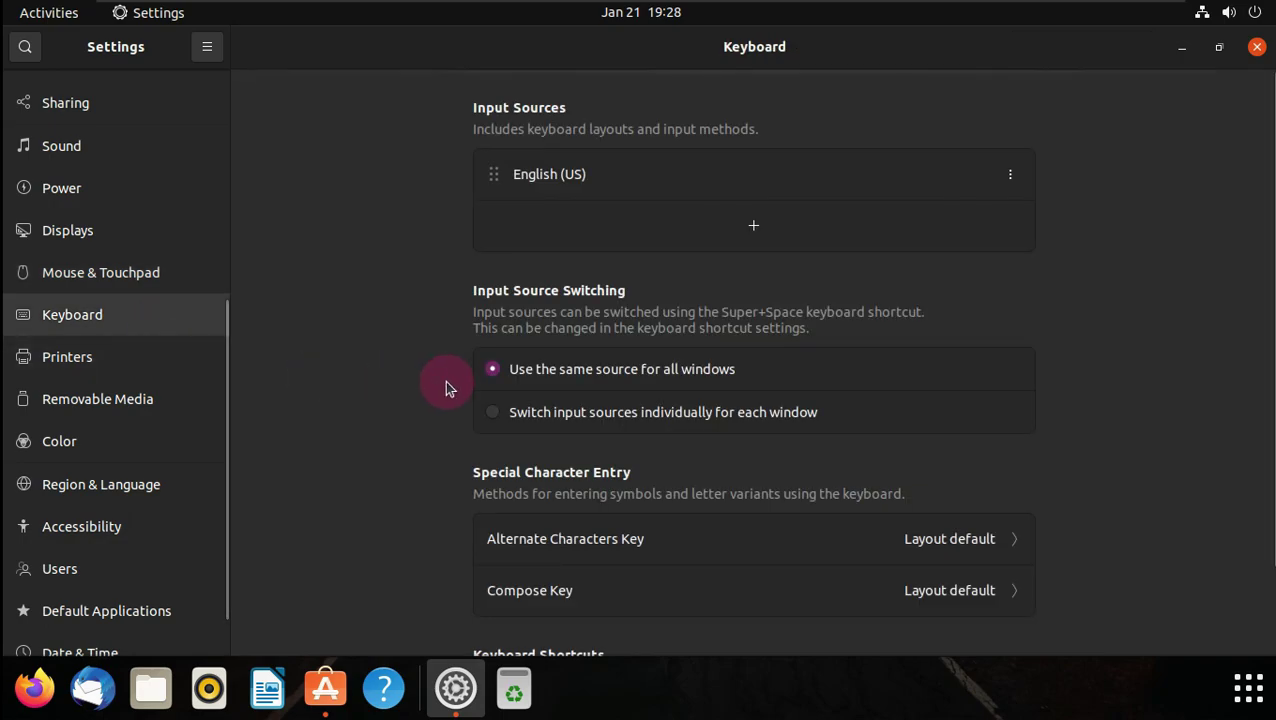
scroll(445, 380, down, 2)
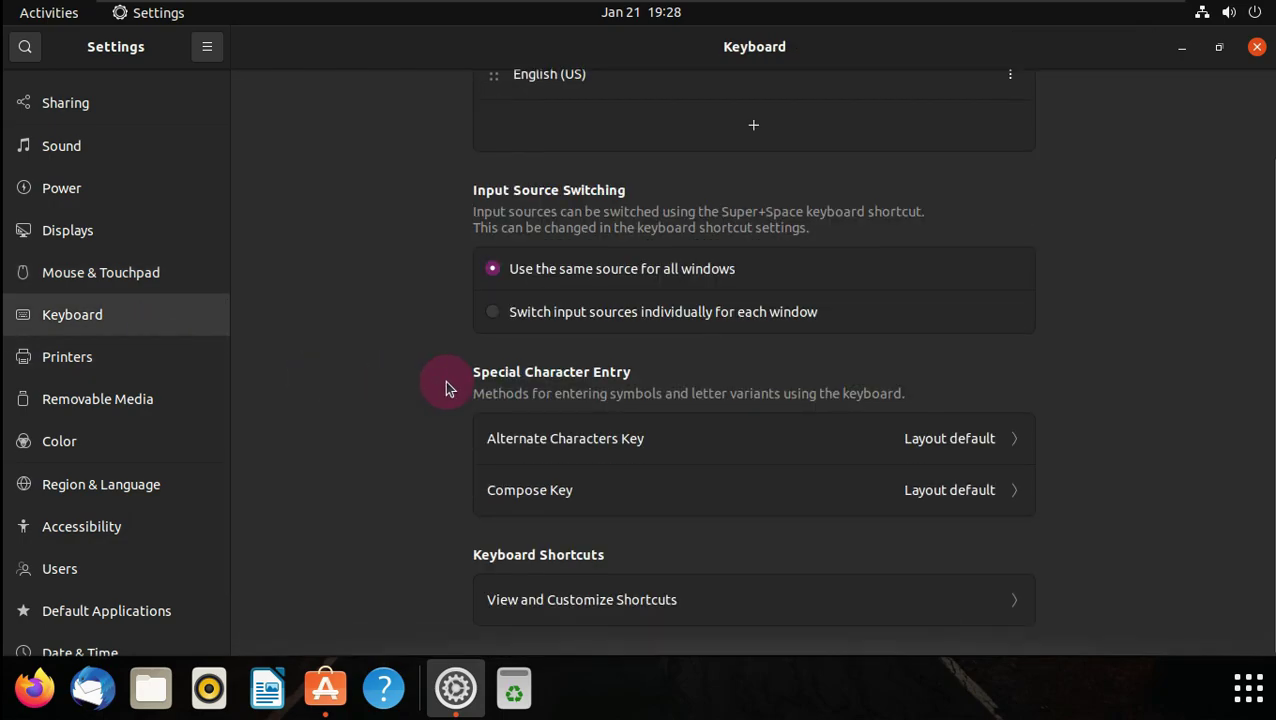
click(123, 366)
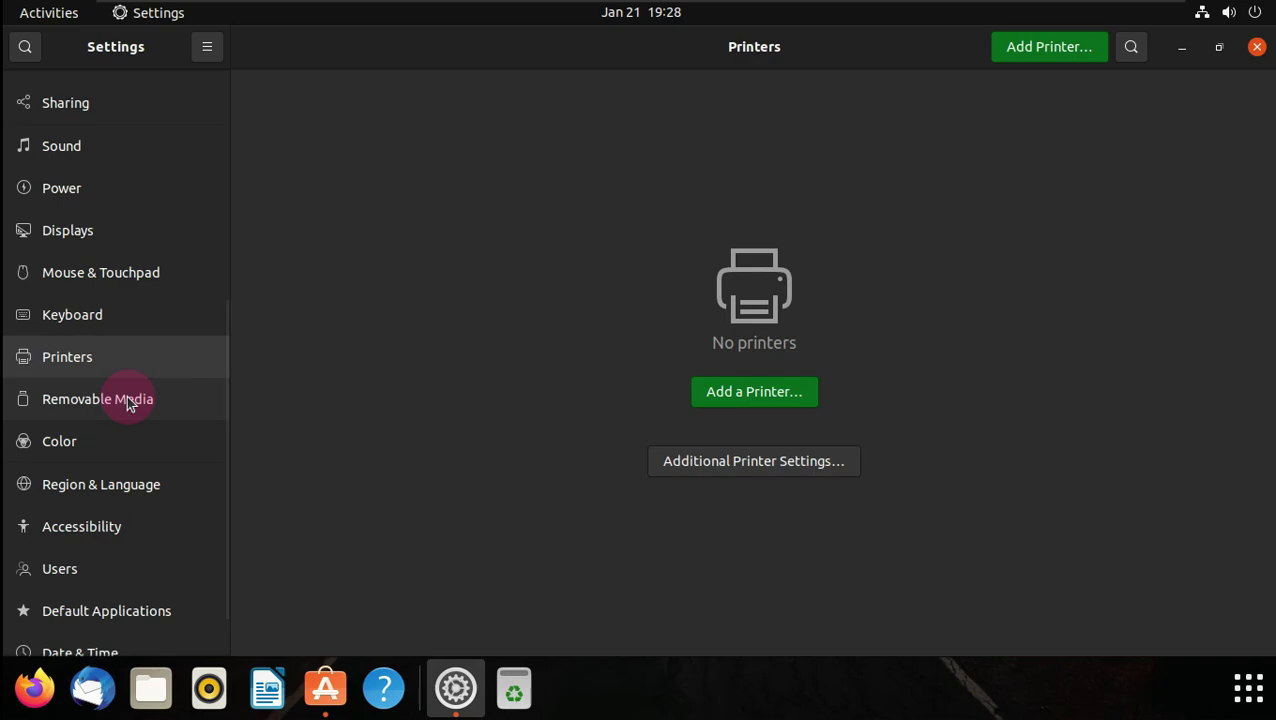
click(127, 395)
scroll(127, 395, down, 1)
click(113, 385)
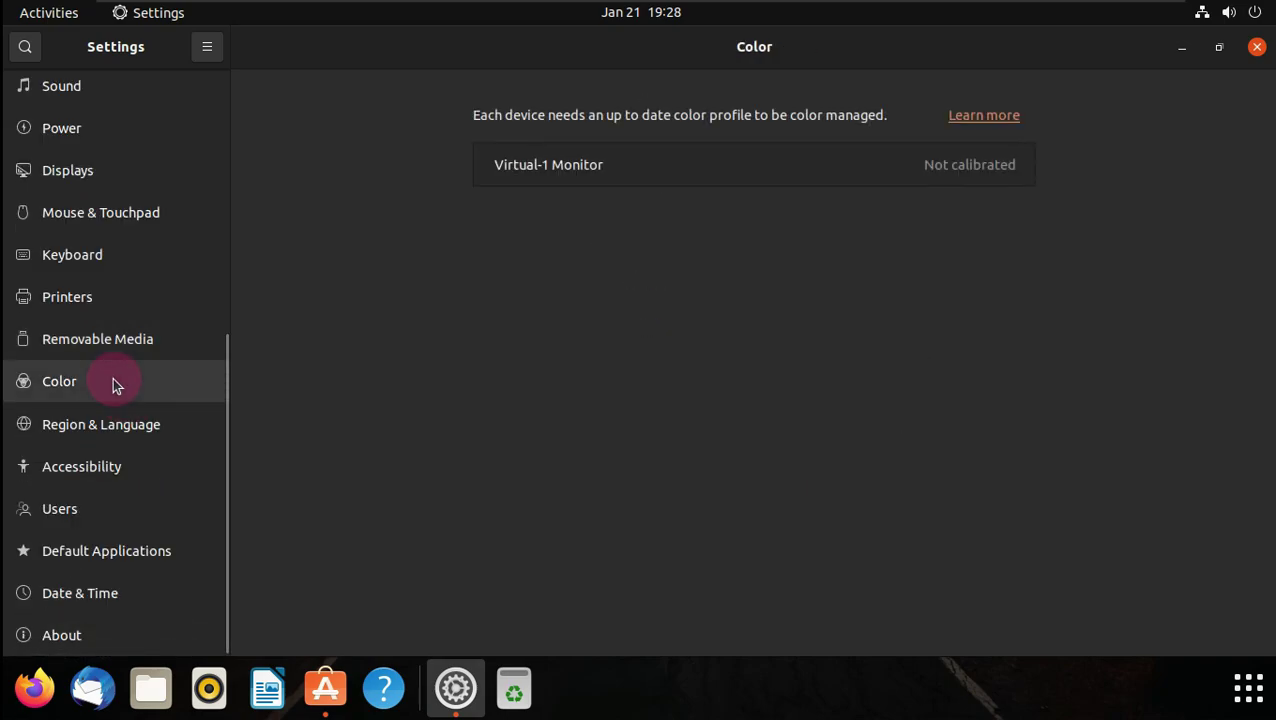
click(135, 428)
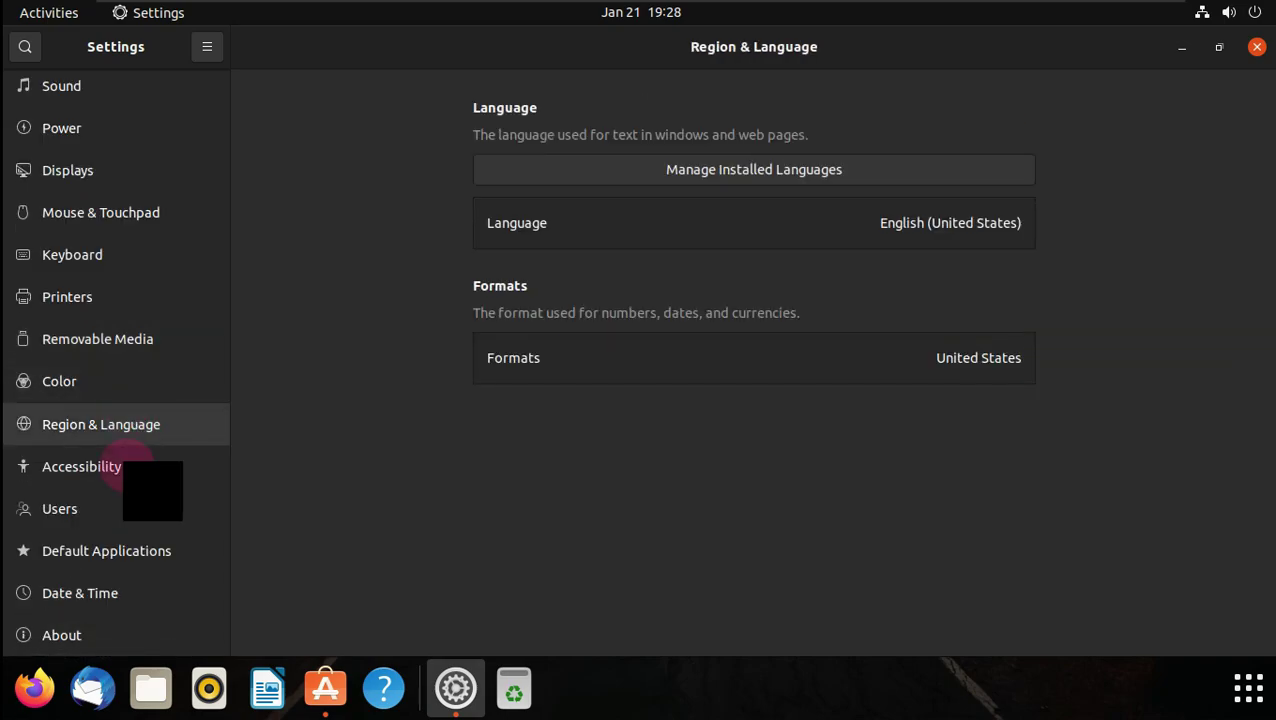
click(128, 470)
scroll(393, 433, down, 10)
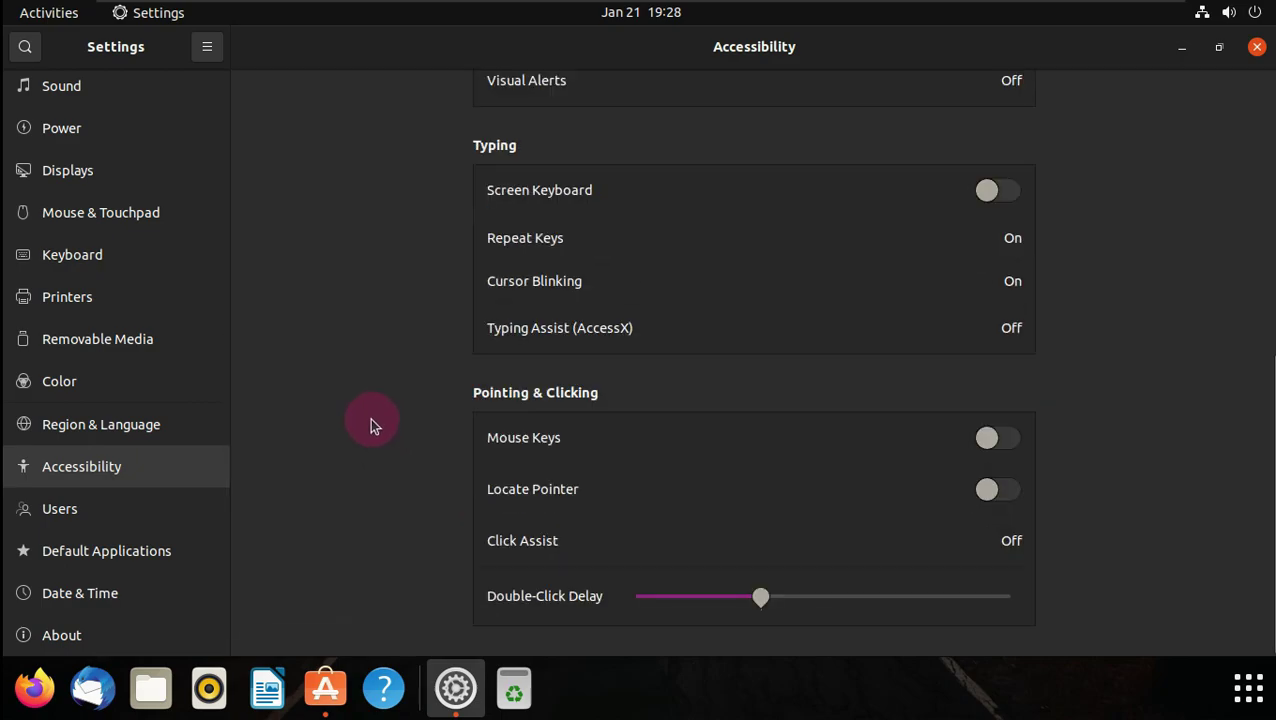
click(155, 515)
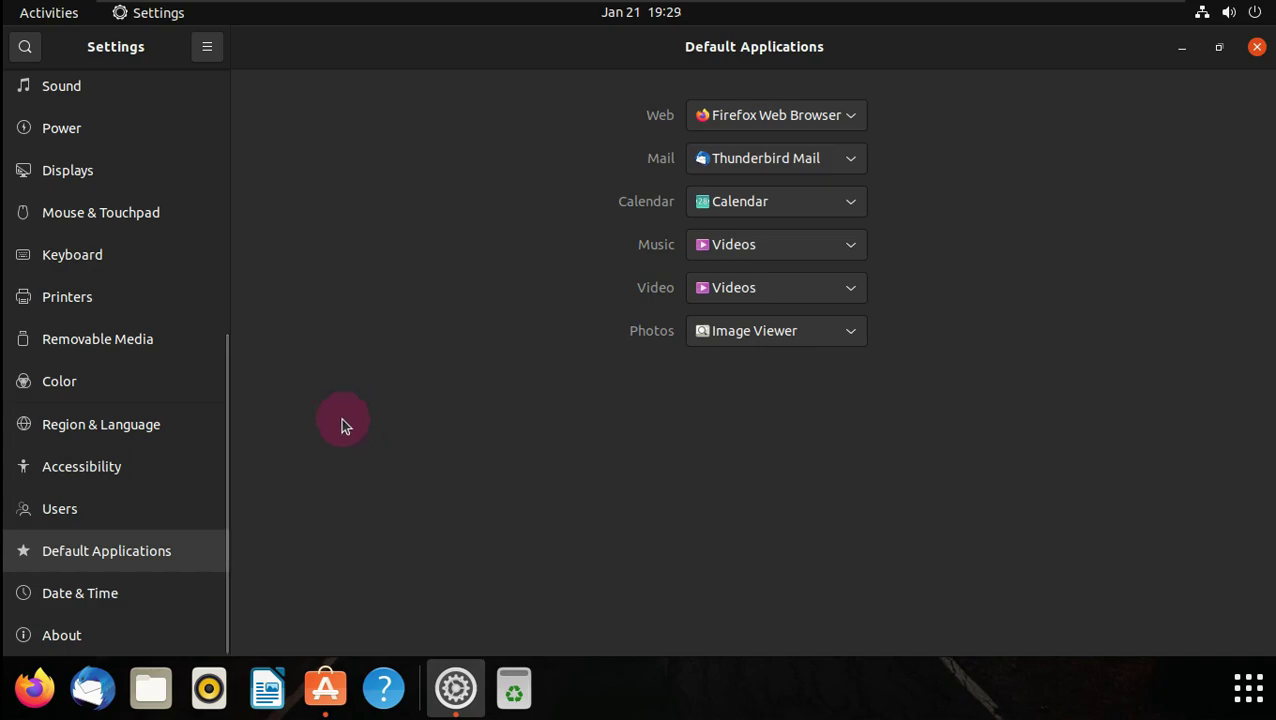
- Check Date & Time, then on About select the OS Name and GNOME Version 41.1 values
click(143, 595)
click(121, 638)
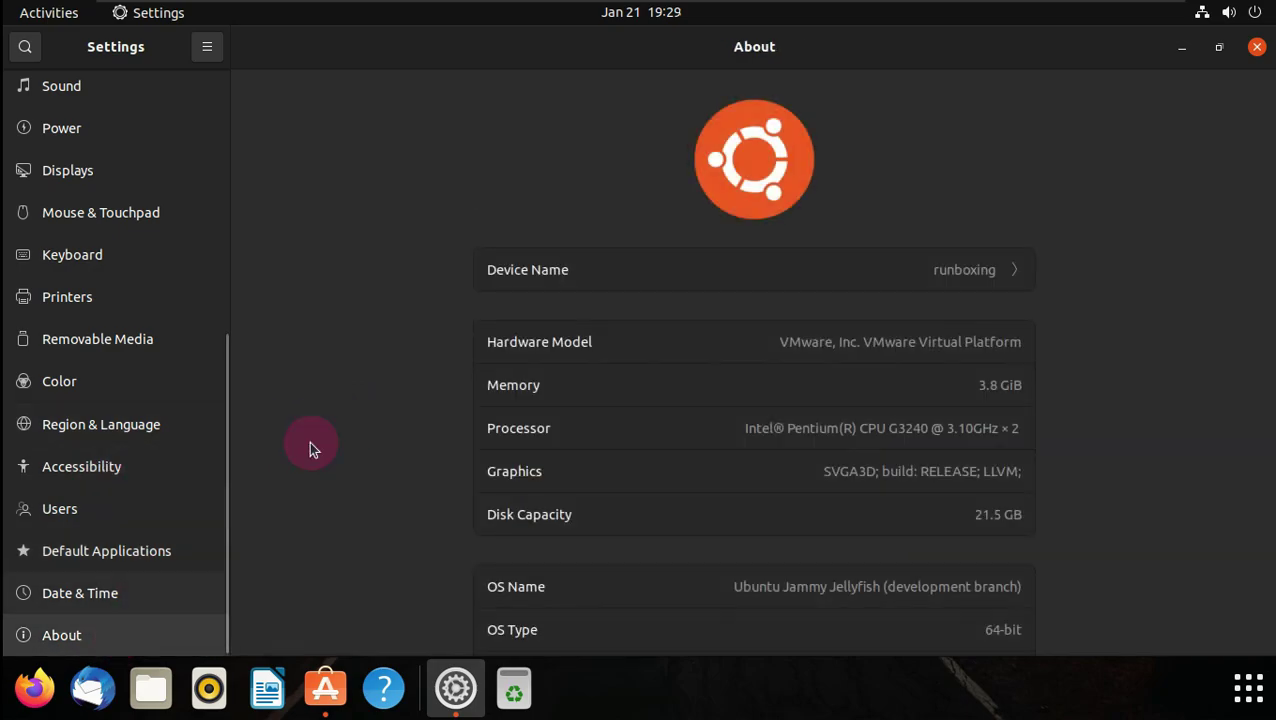
scroll(394, 316, down, 1)
scroll(396, 318, down, 1)
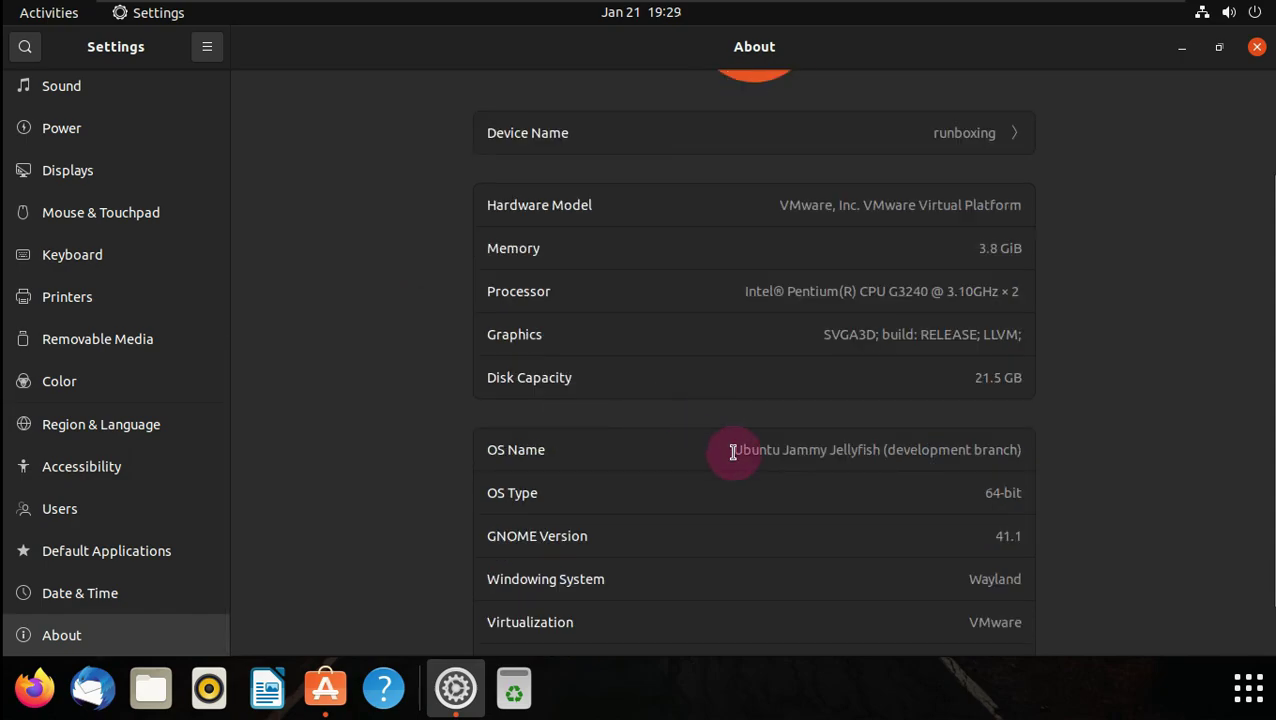
drag(733, 452, 1018, 449)
double_click(995, 540)
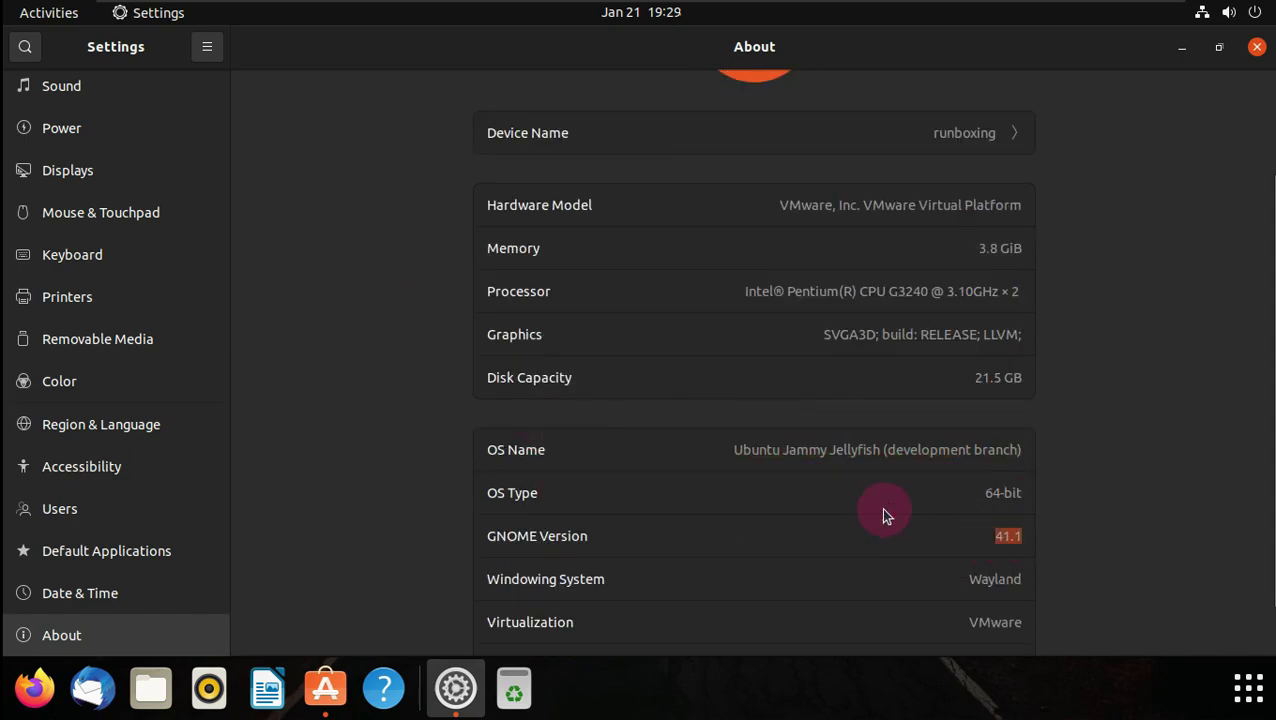
scroll(663, 507, down, 1)
- Close Settings, maximise Ubuntu Software and scroll through the installed applications
click(1257, 48)
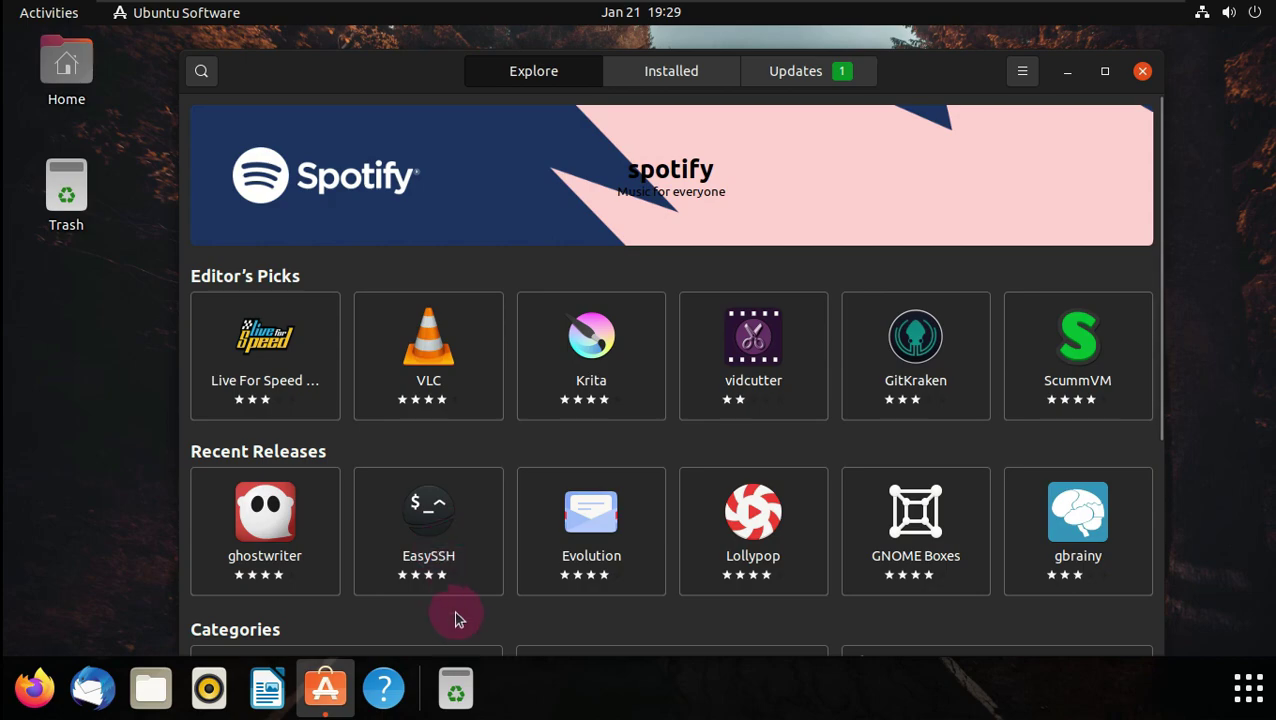
click(1099, 70)
click(680, 50)
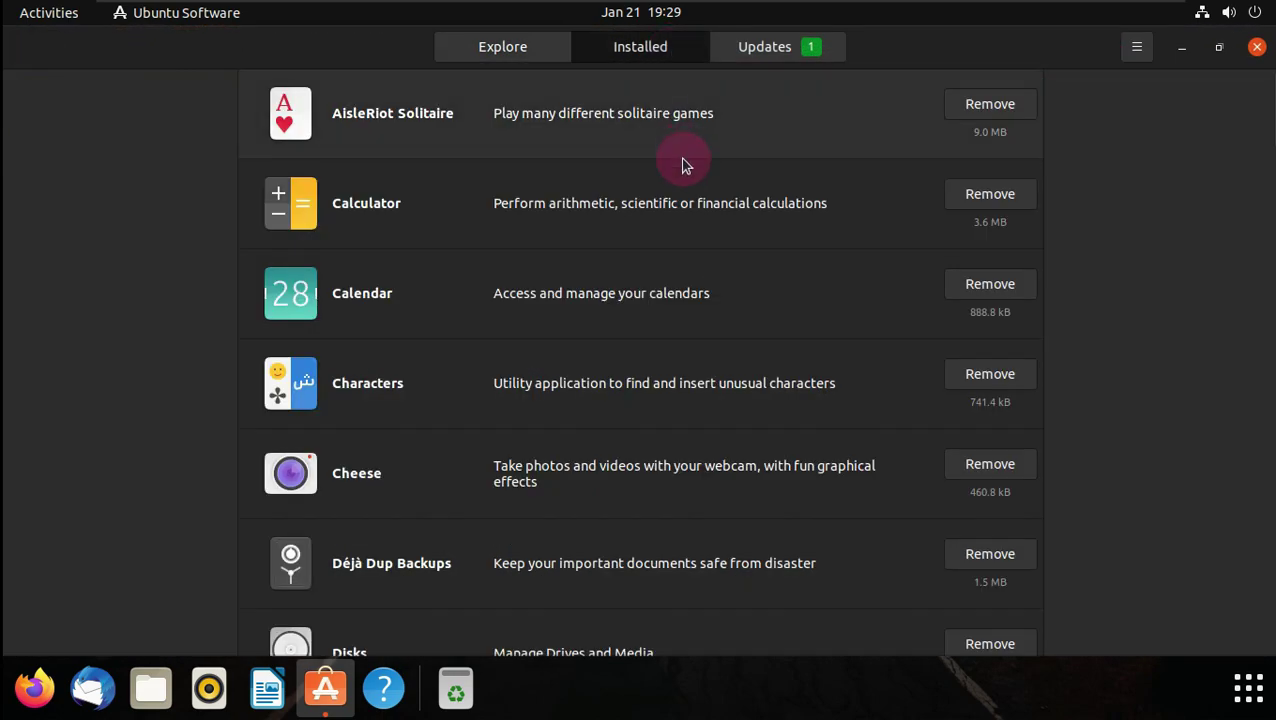
scroll(683, 165, down, 4)
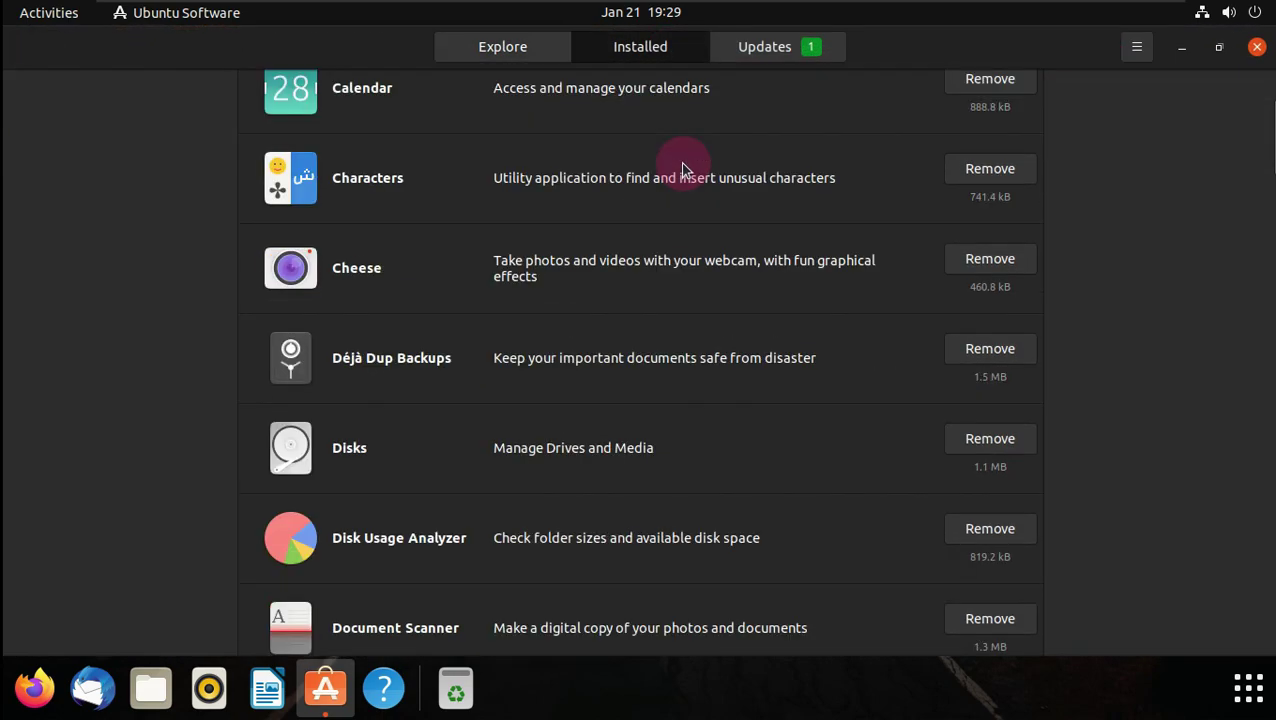
scroll(683, 170, down, 13)
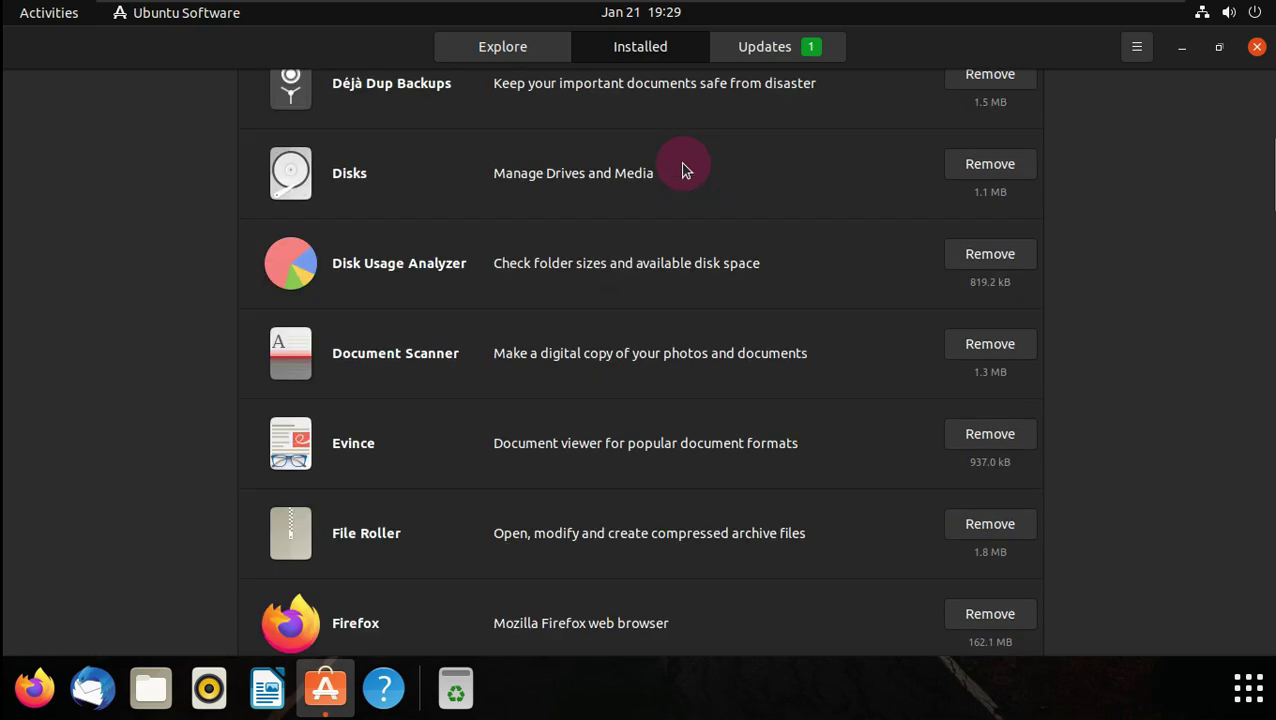
scroll(683, 170, down, 4)
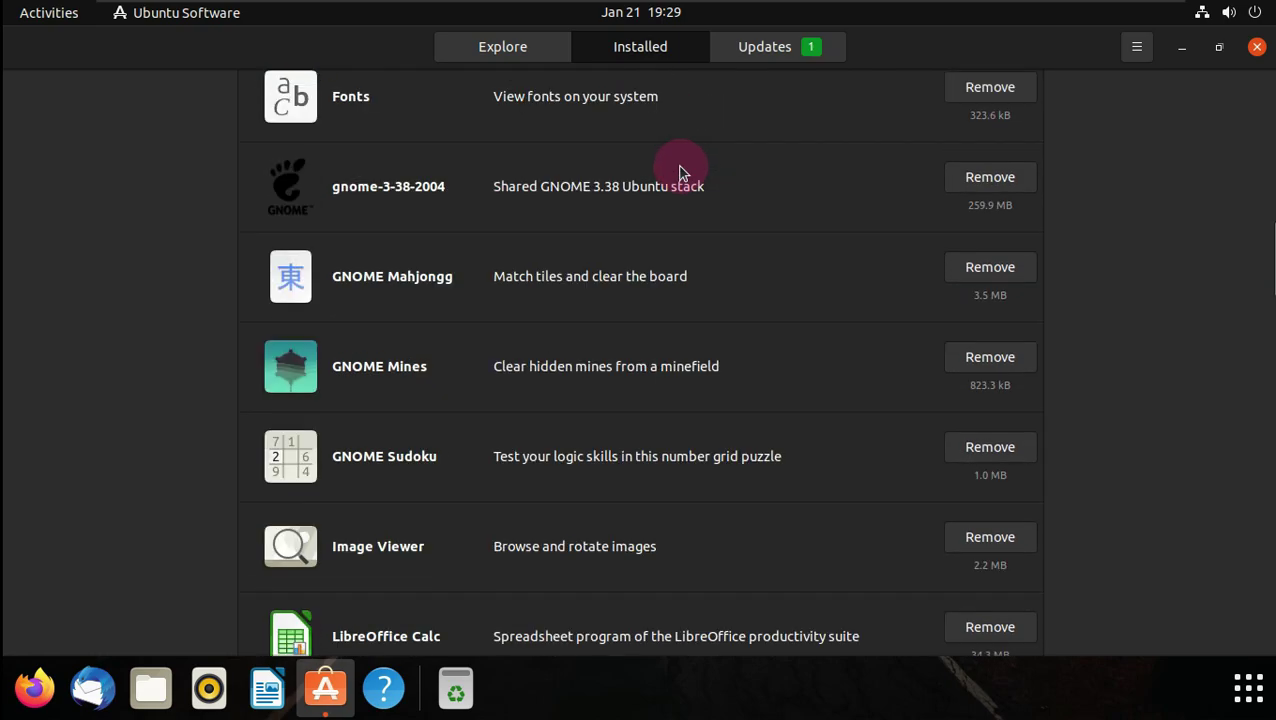
- Review the details of the pending Firefox 96.0.1 update
click(783, 44)
click(537, 177)
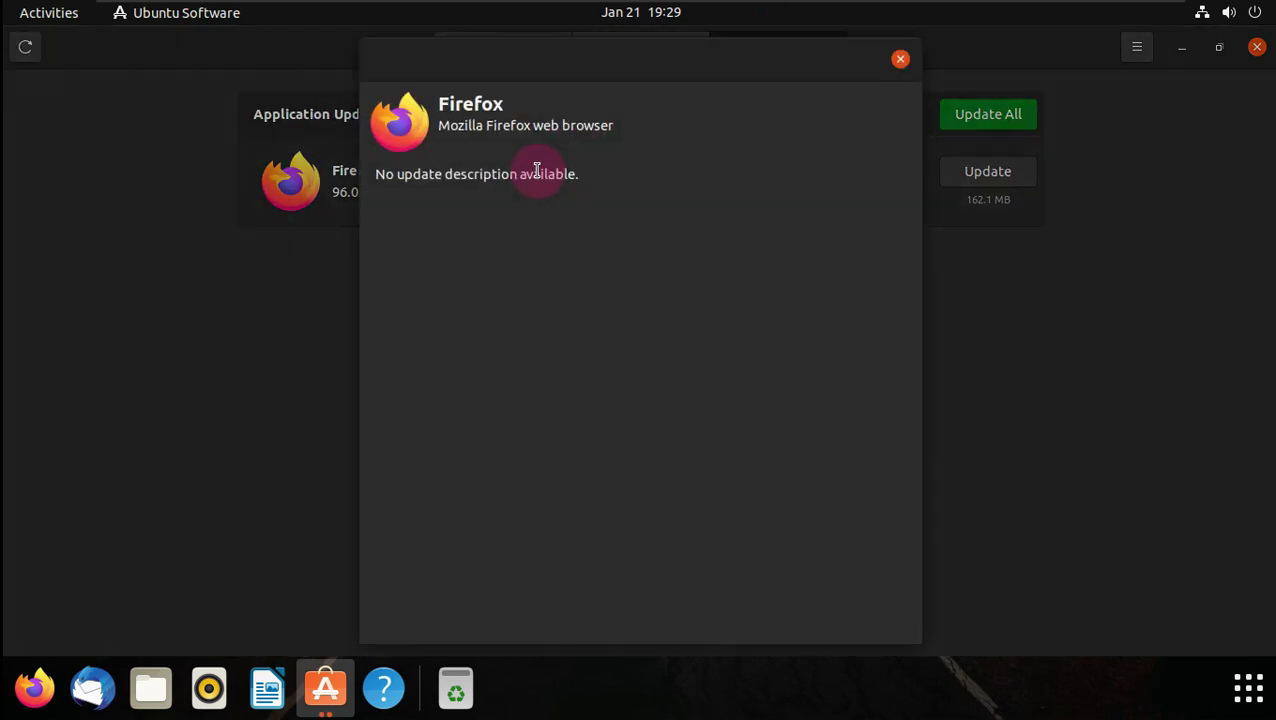
click(900, 58)
- Check About Ubuntu Software from the ☰ menu, then close the store
click(1136, 50)
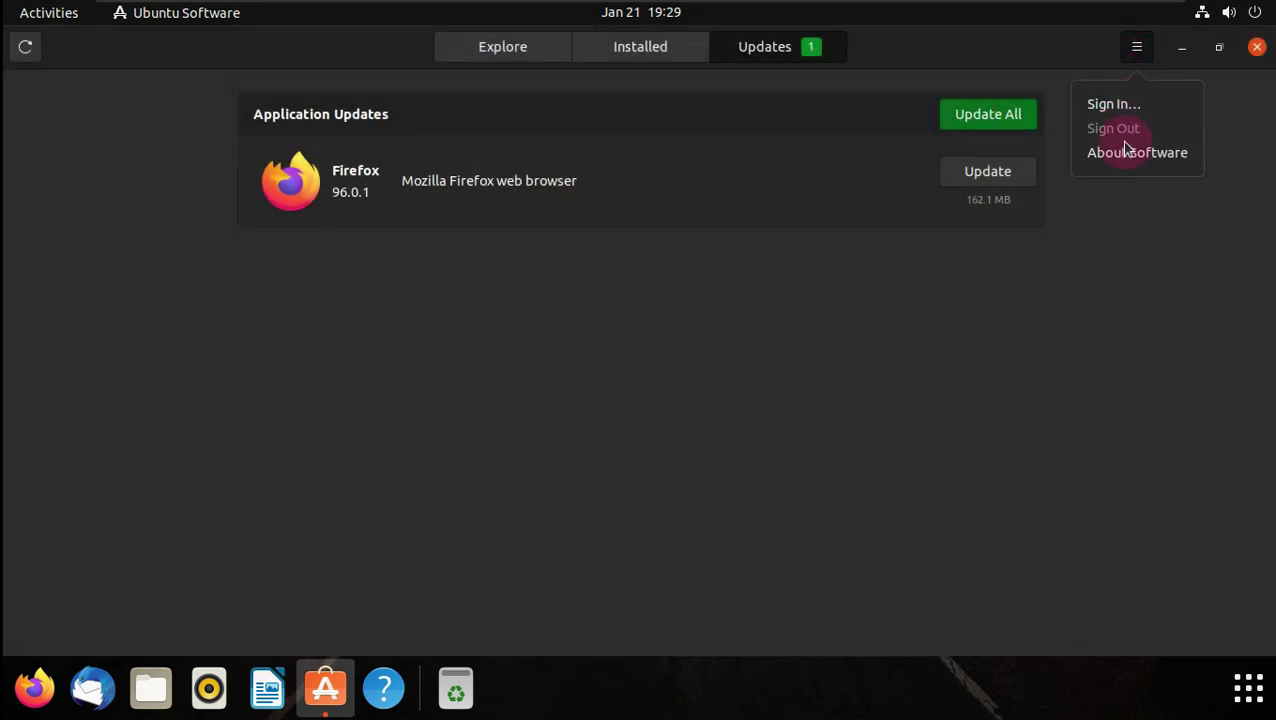
click(1116, 152)
click(820, 201)
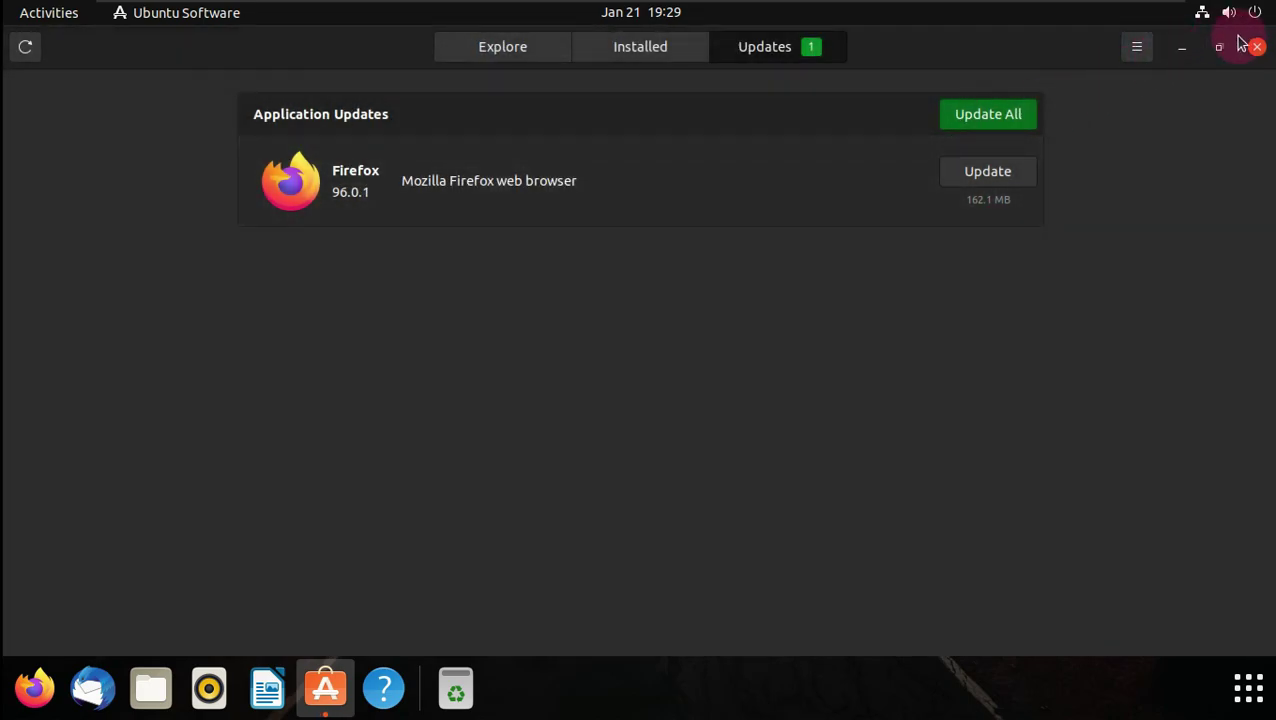
click(1252, 52)
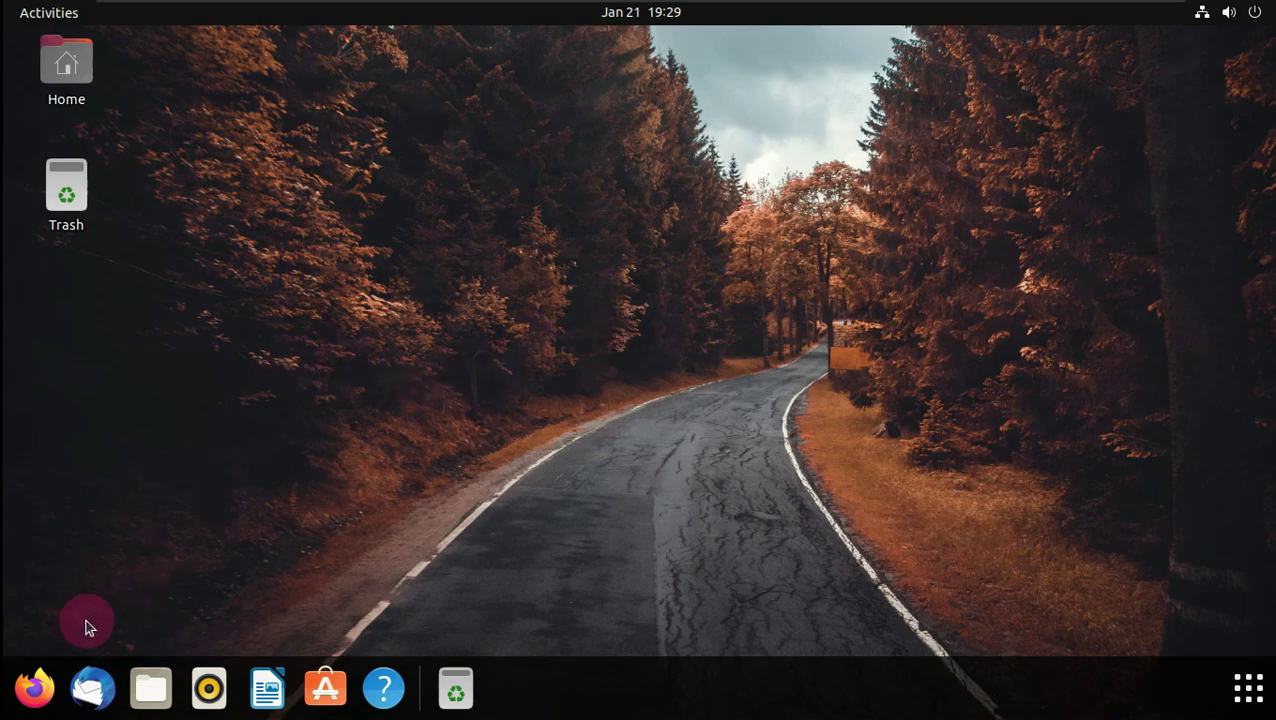
- Launch LibreOffice from the application grid
click(1248, 688)
scroll(602, 447, down, 1)
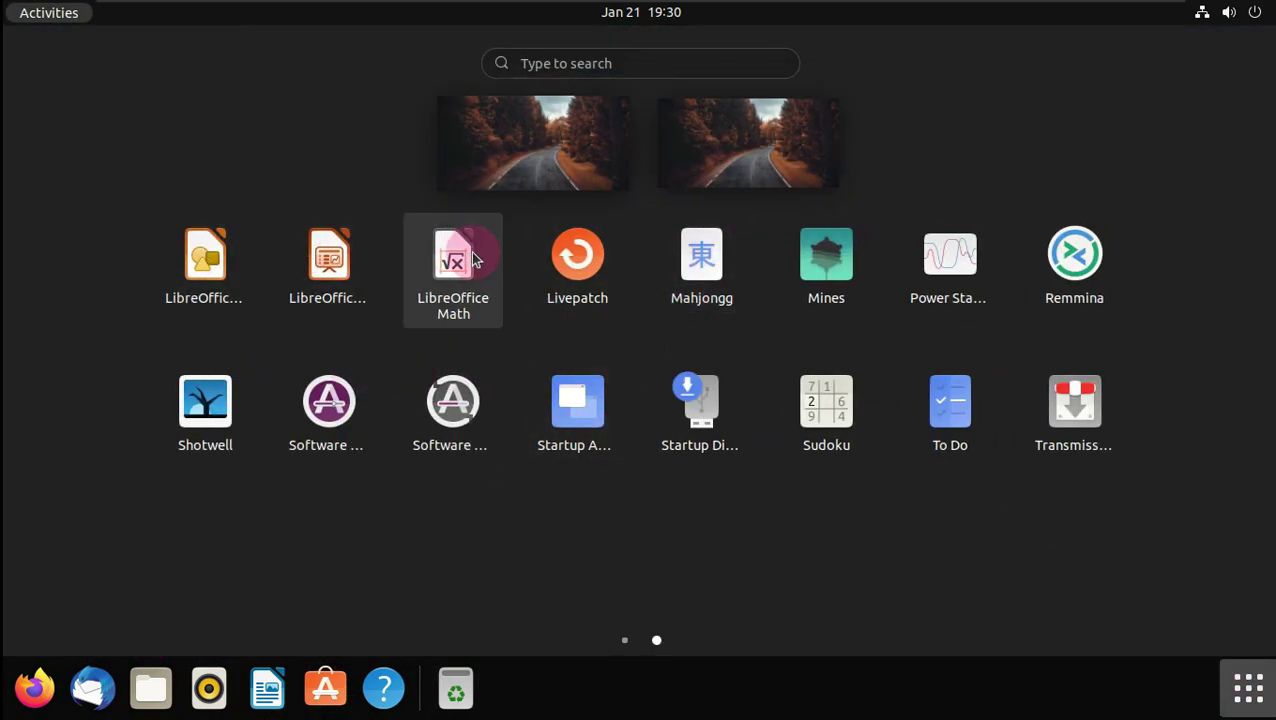
scroll(483, 447, up, 1)
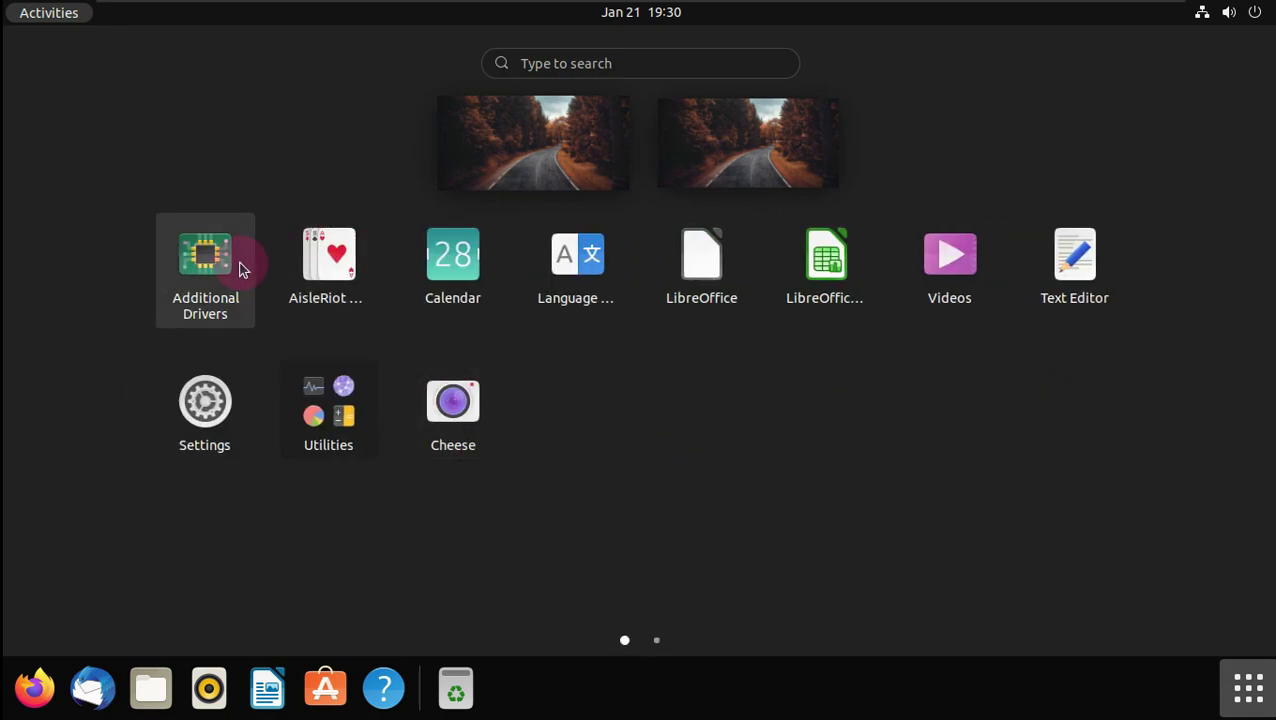
click(721, 250)
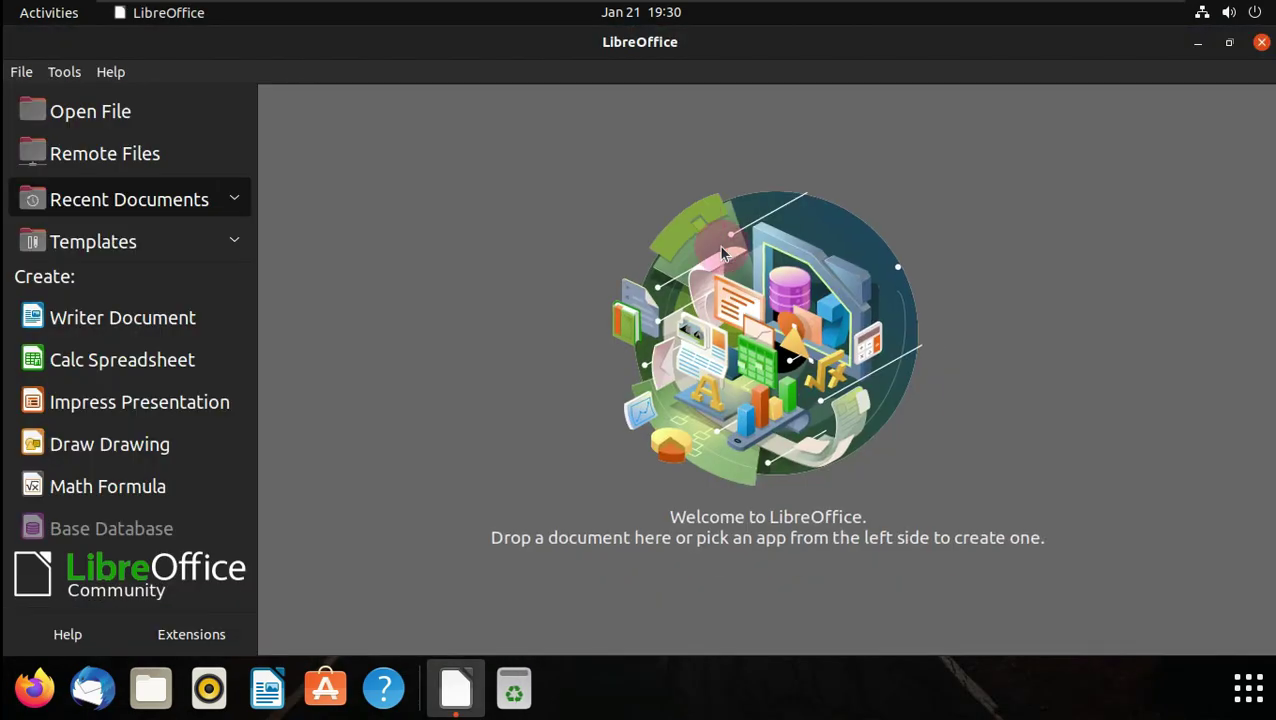
- Confirm LibreOffice version 7.2.5.2 via Help > About, close the Start Center, and launch Rhythmbox
click(110, 71)
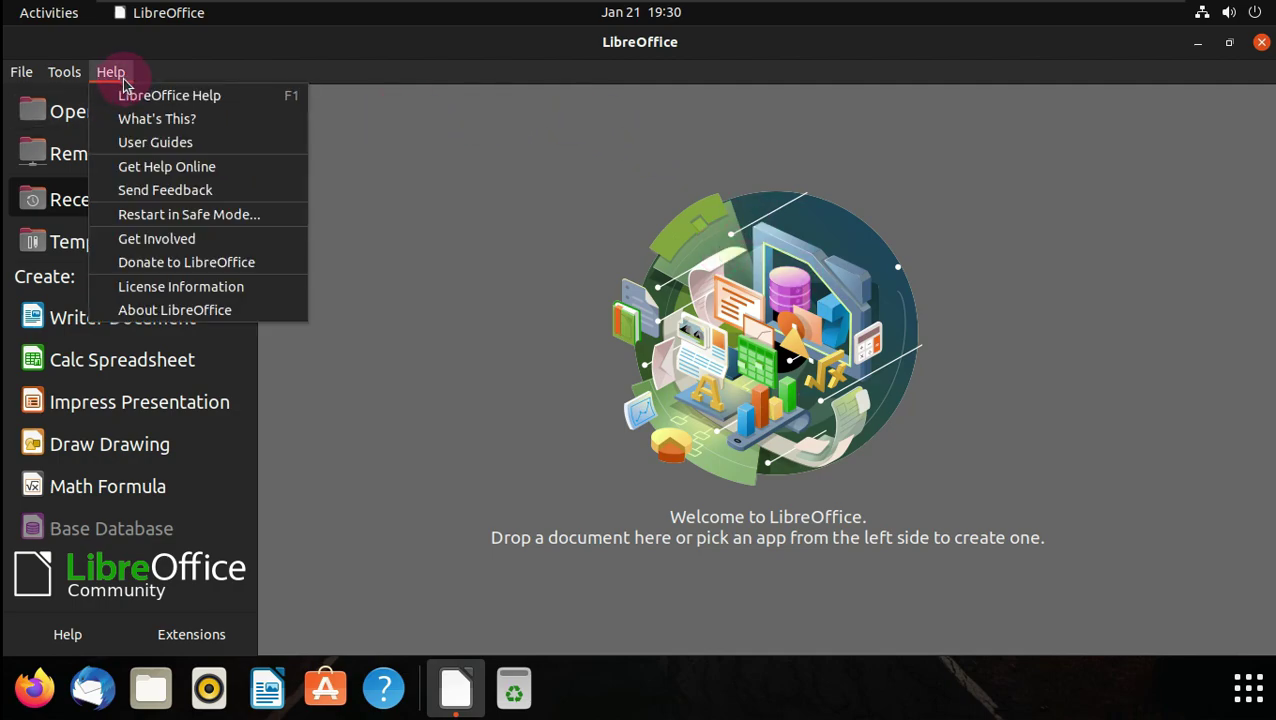
click(225, 307)
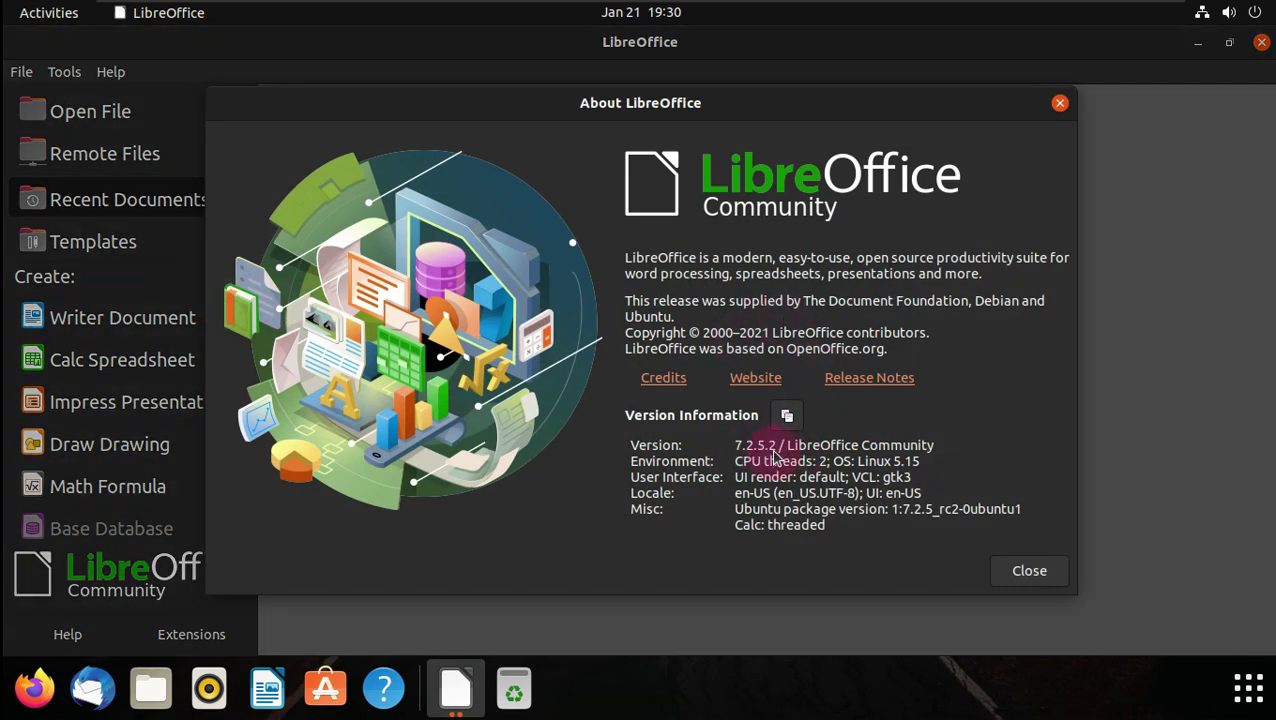
click(1060, 104)
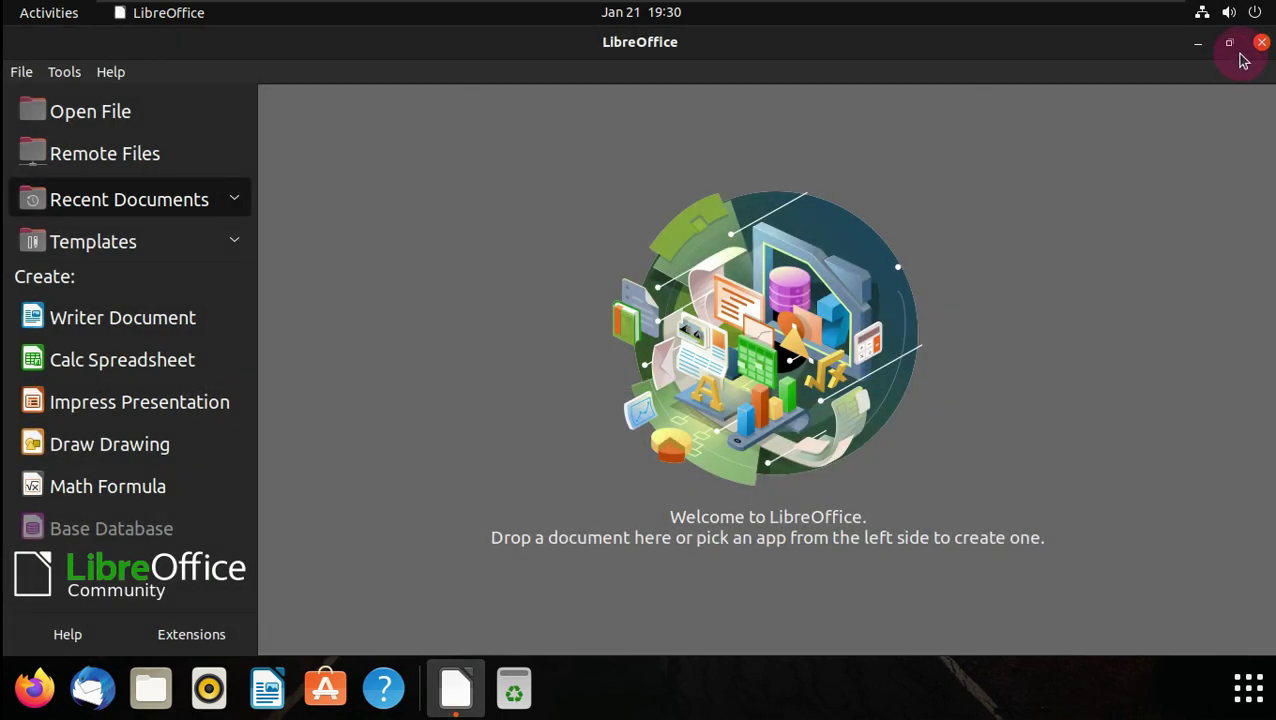
click(1260, 42)
click(209, 680)
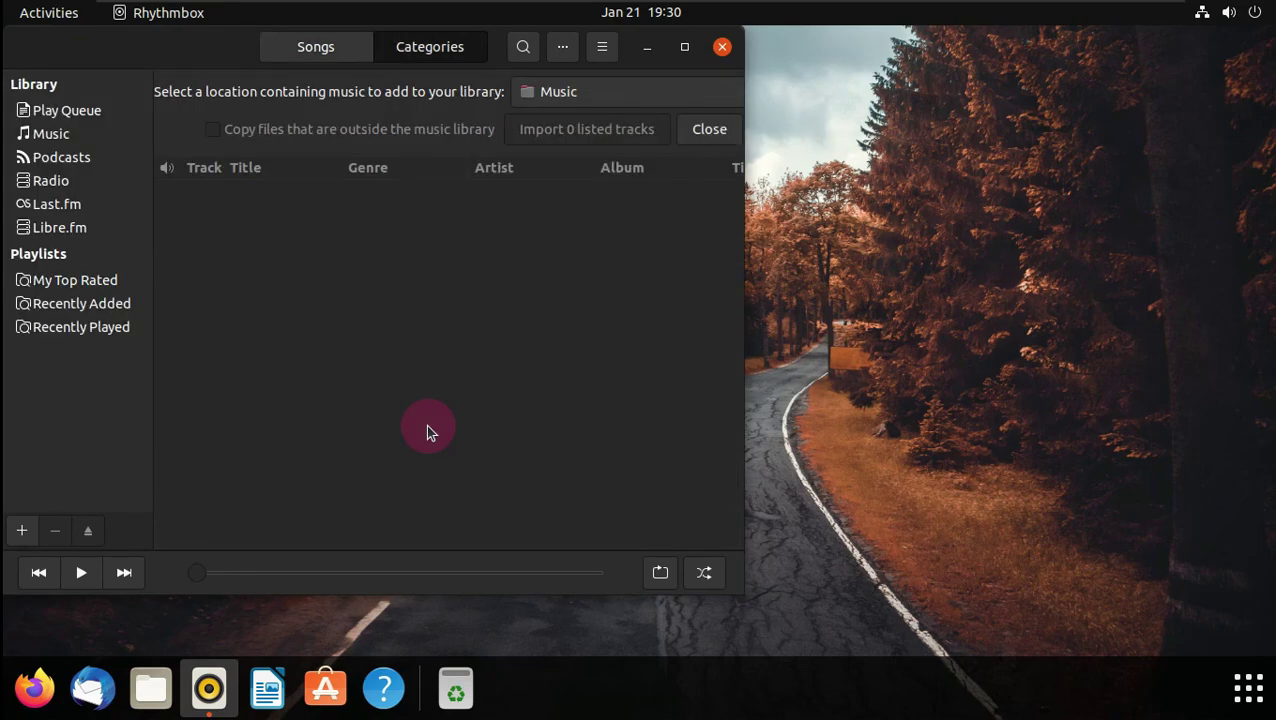
- Maximise Rhythmbox, check its About box for version 3.4.4, switch to Categories, and close it
click(684, 46)
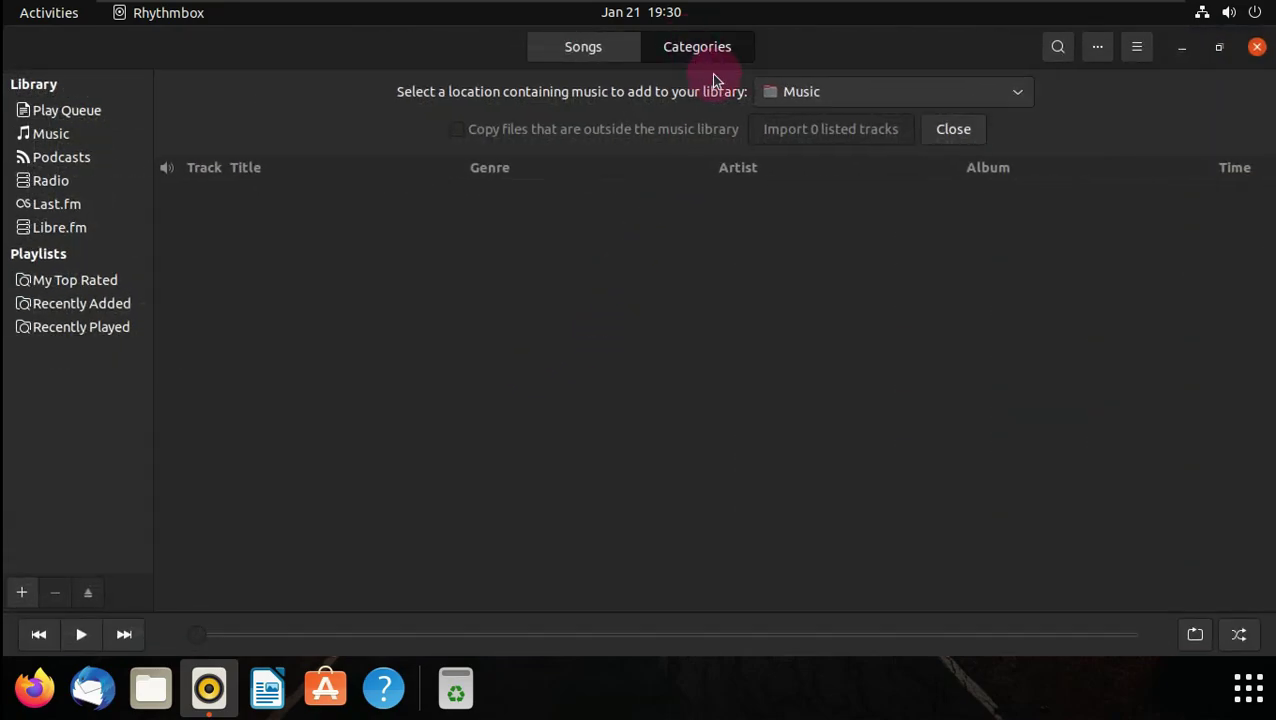
click(1136, 60)
click(1113, 214)
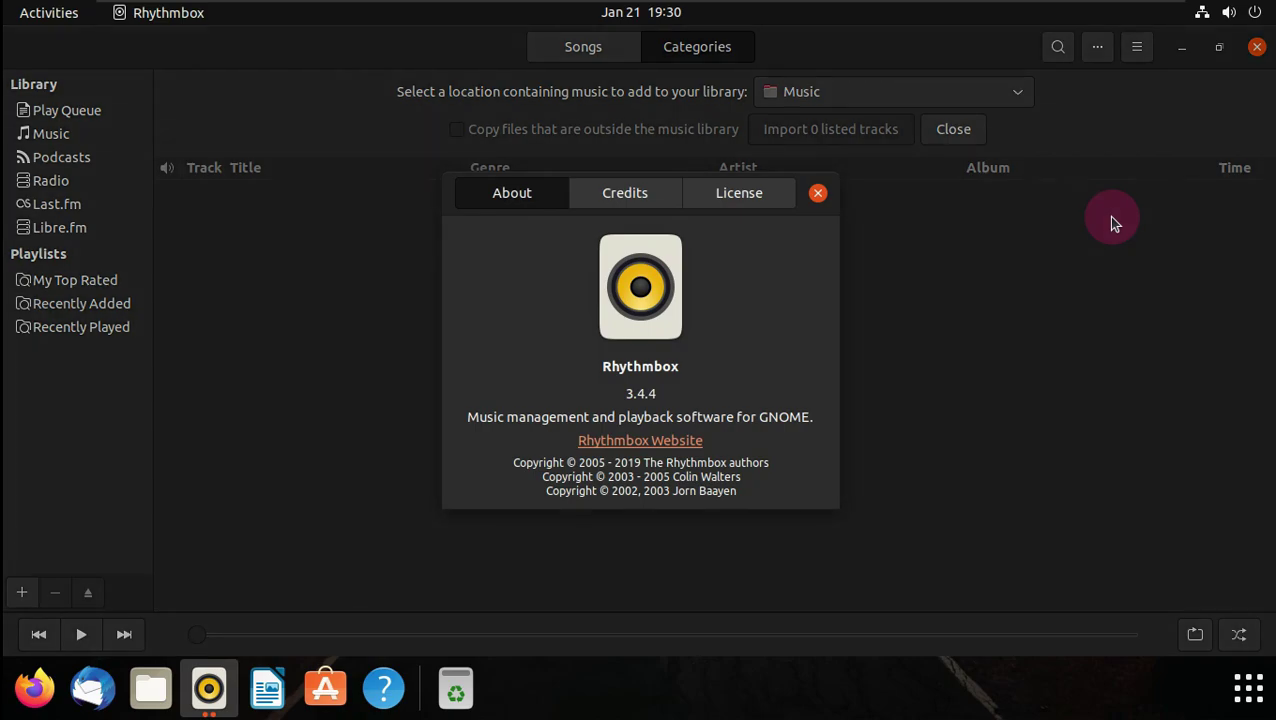
click(818, 193)
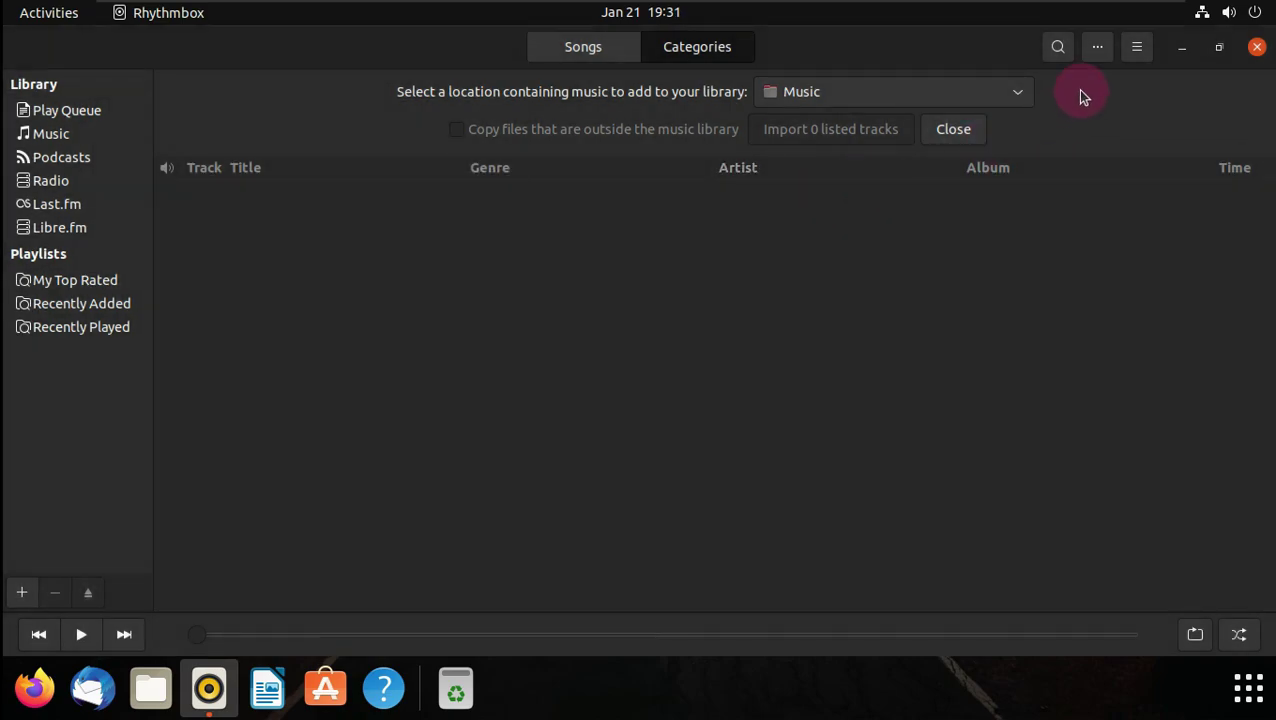
click(694, 60)
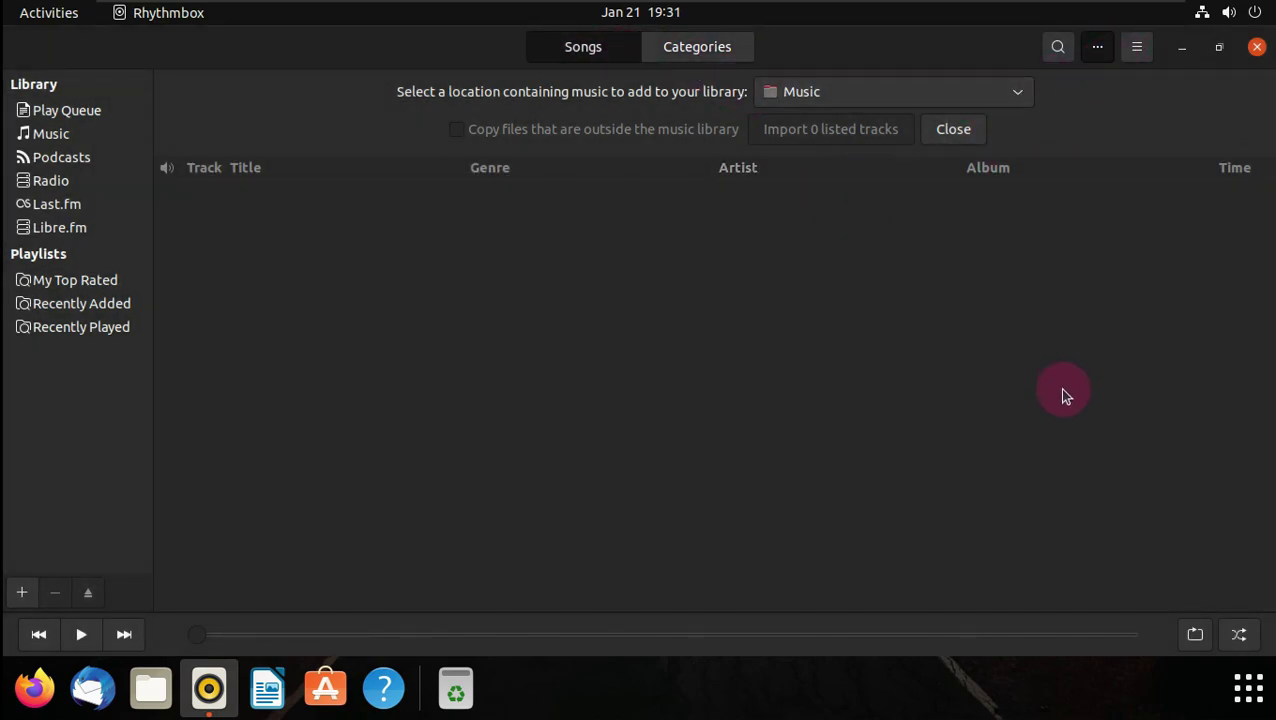
click(1257, 48)
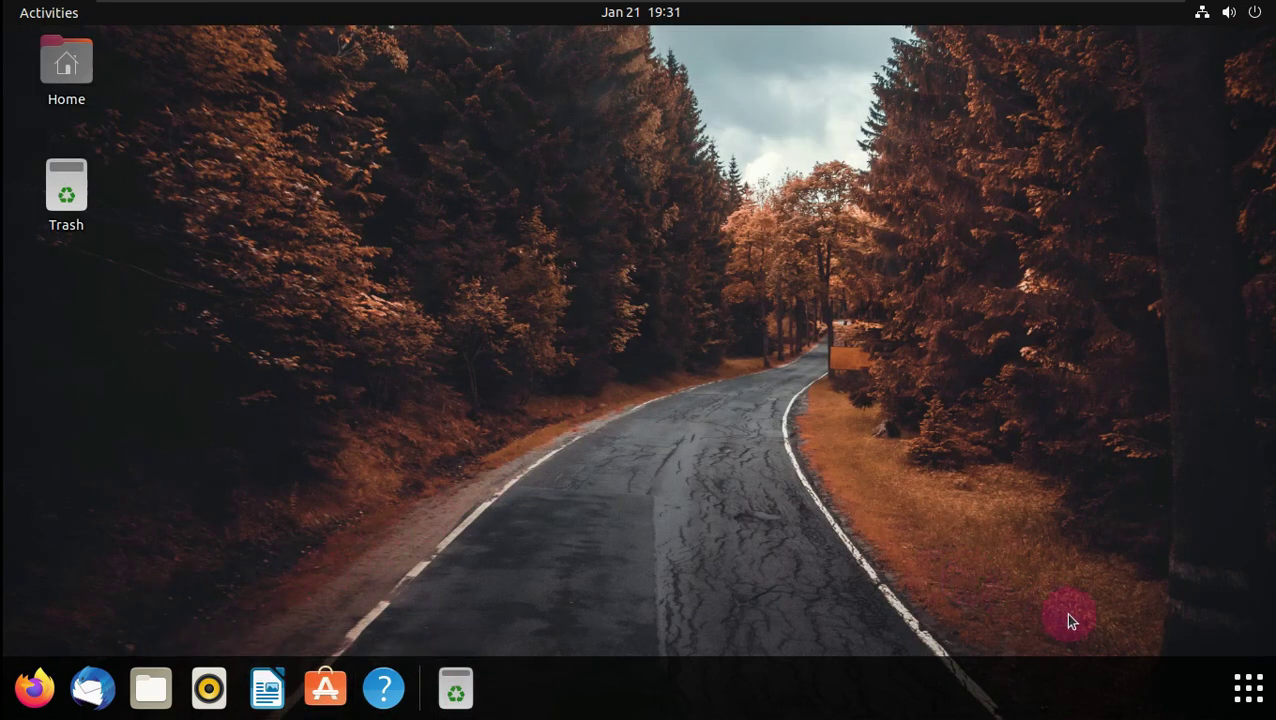
- Open Calendar from the app grid, check ☰ > About Calendar, then close it
click(1248, 688)
scroll(441, 293, down, 1)
scroll(450, 293, up, 1)
click(451, 285)
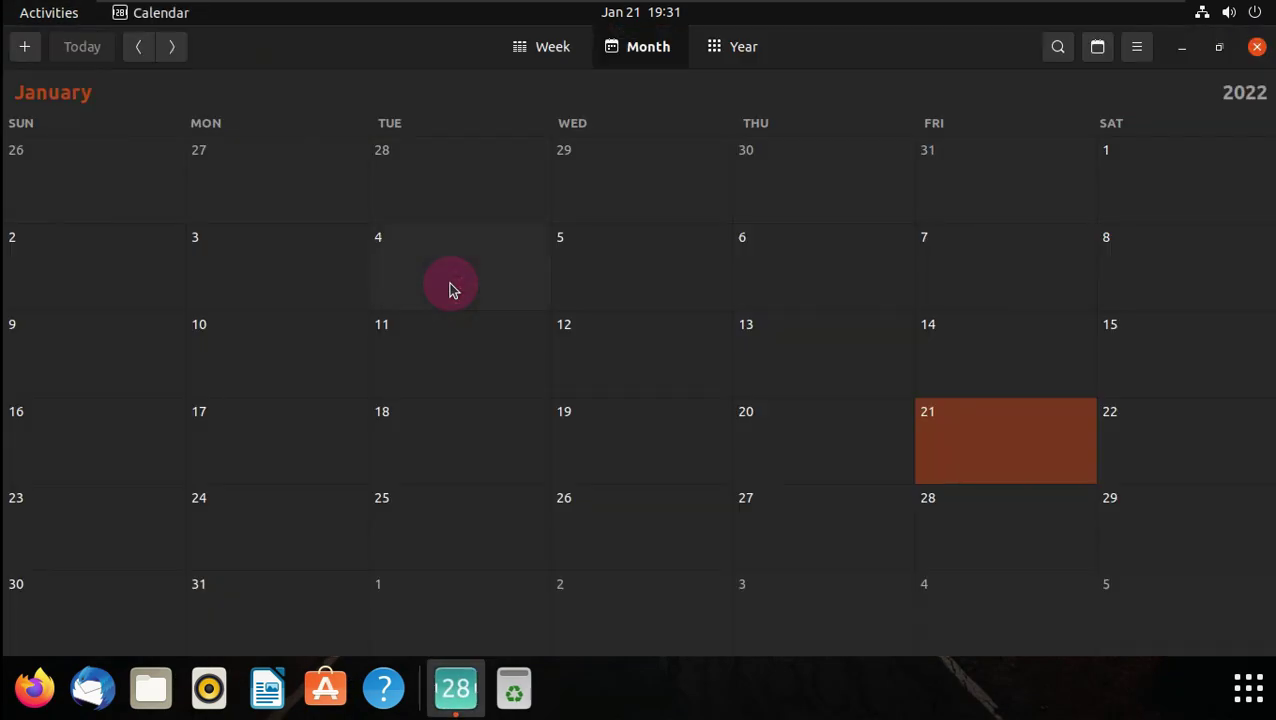
click(1135, 55)
click(1119, 196)
click(817, 203)
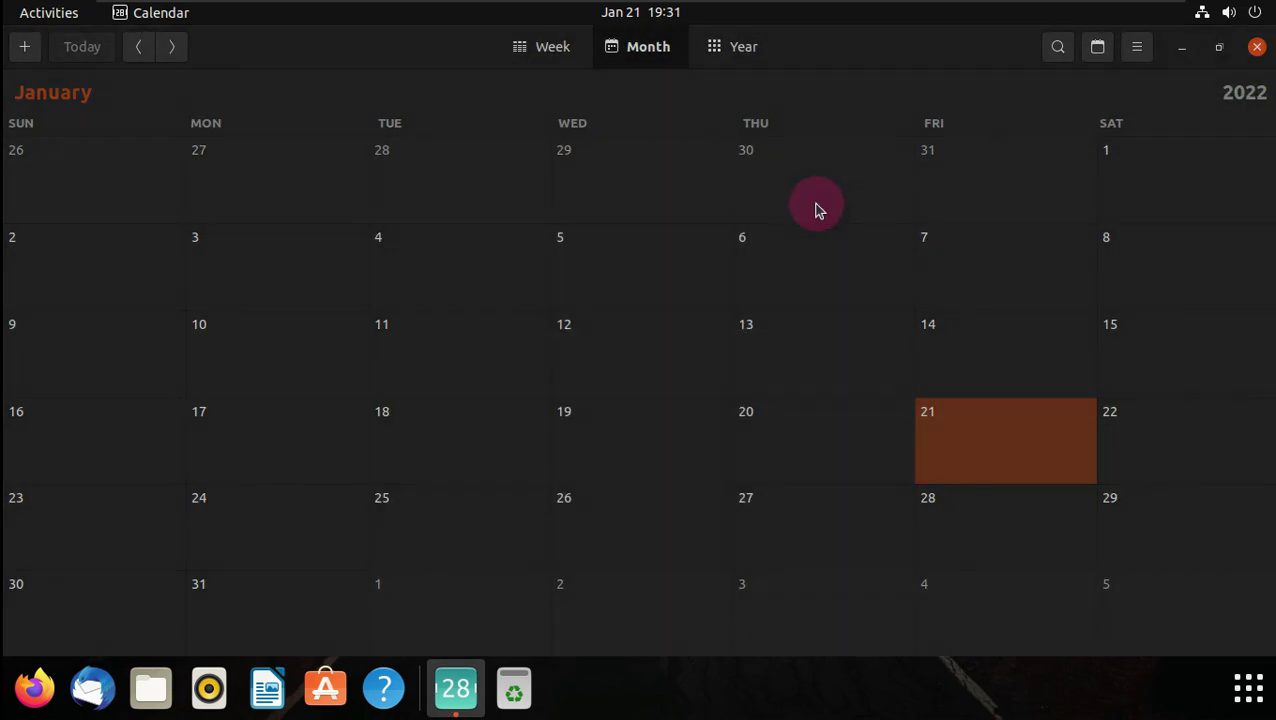
click(1257, 47)
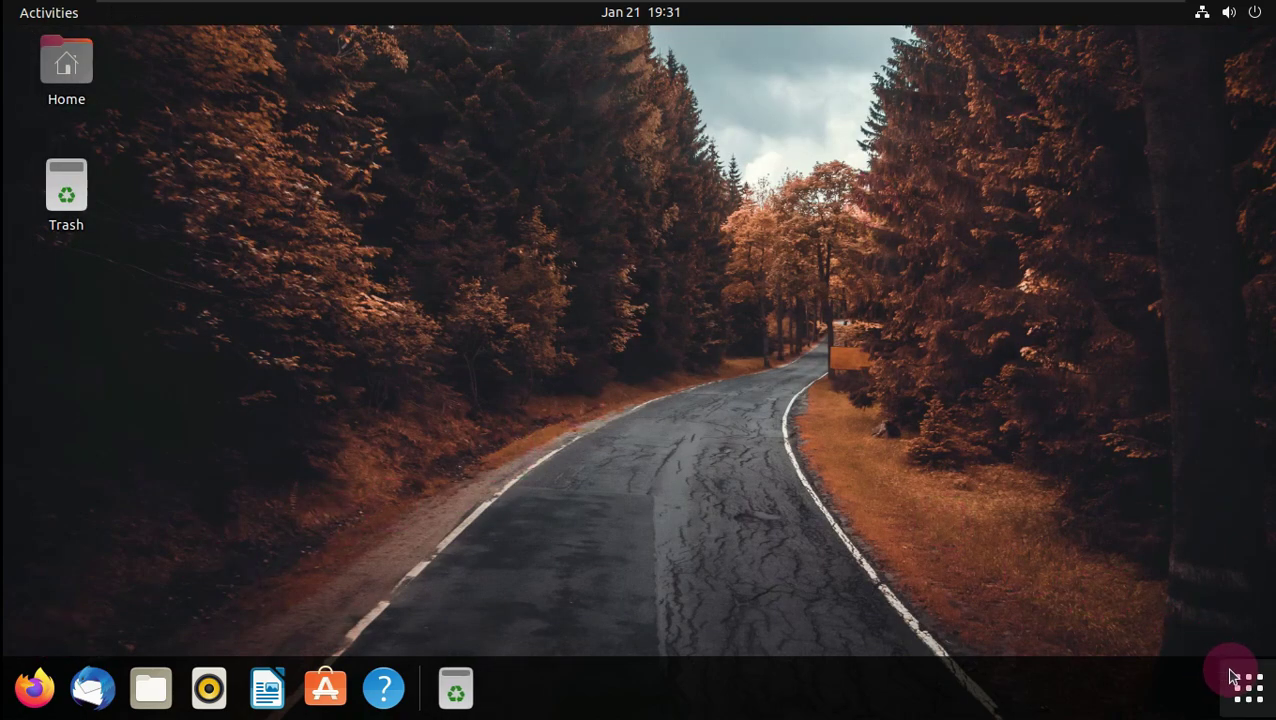
- Open Calculator from Utilities, check its About box showing version 41.1, and close it
click(1240, 682)
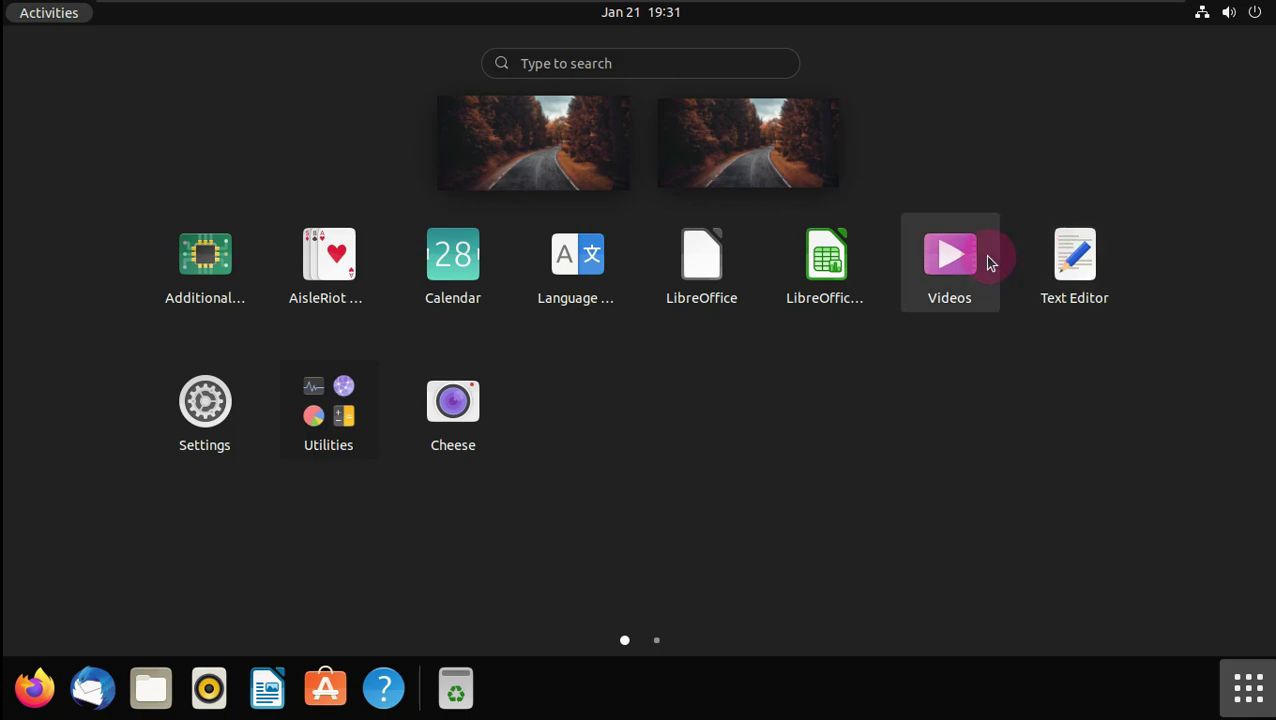
click(340, 418)
click(497, 399)
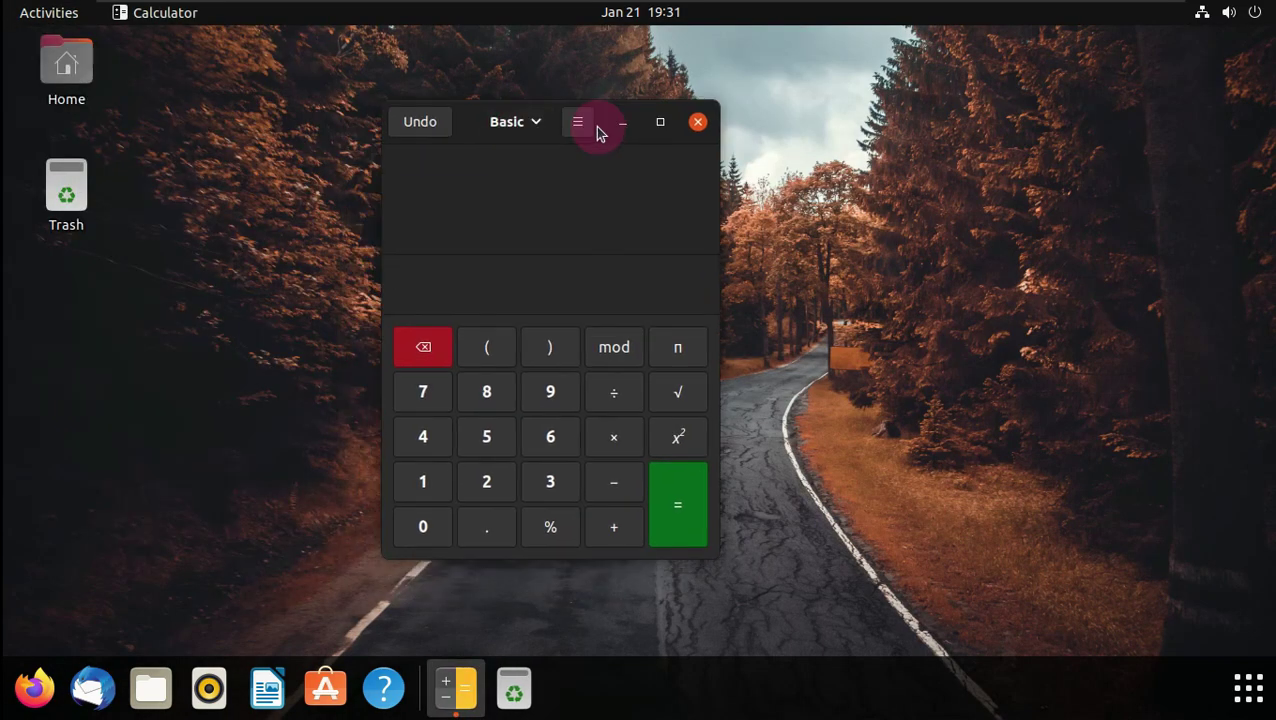
click(577, 121)
click(584, 410)
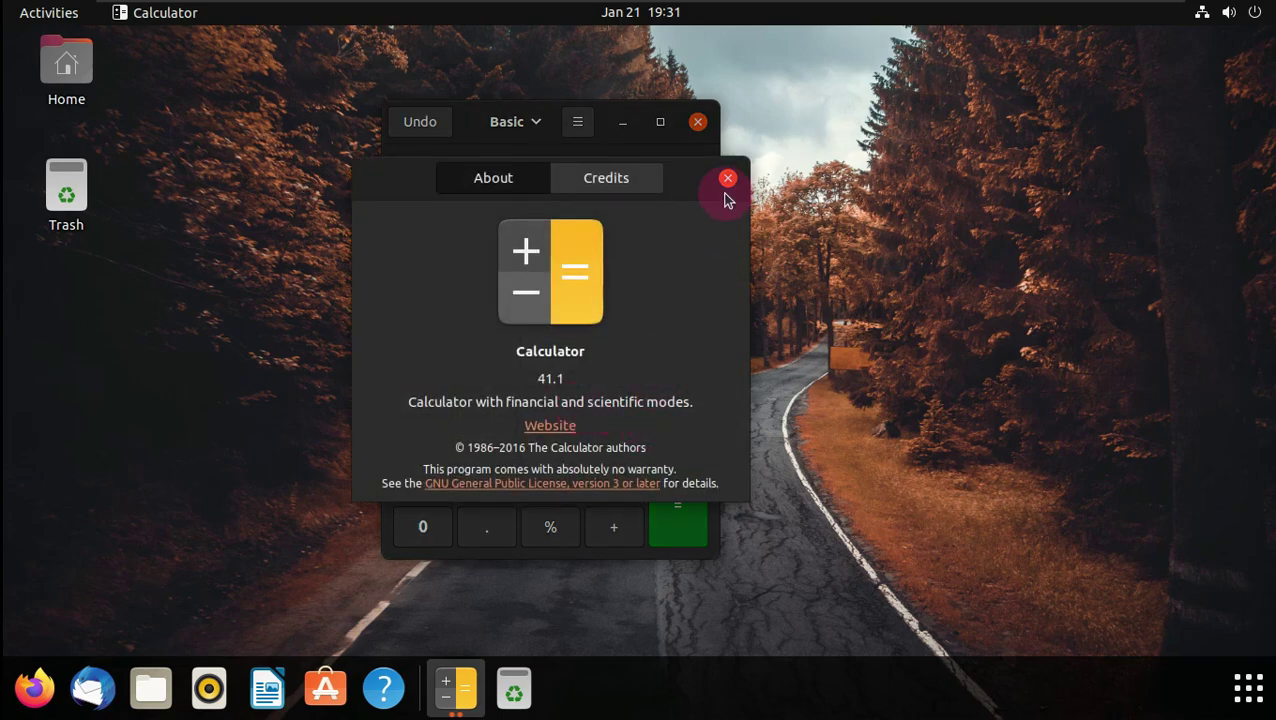
click(727, 178)
click(698, 121)
- Launch Disk Usage Analyzer from Utilities and check its About box showing version 41.0
click(1242, 676)
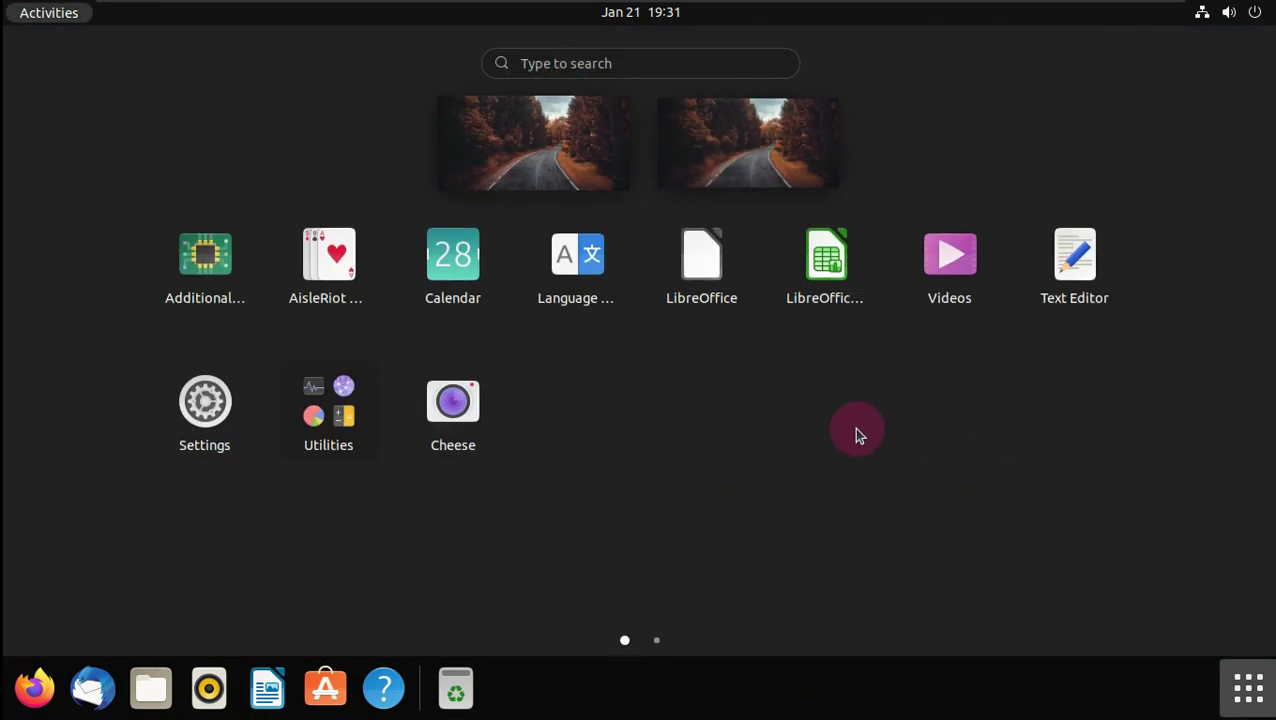
click(308, 405)
click(749, 252)
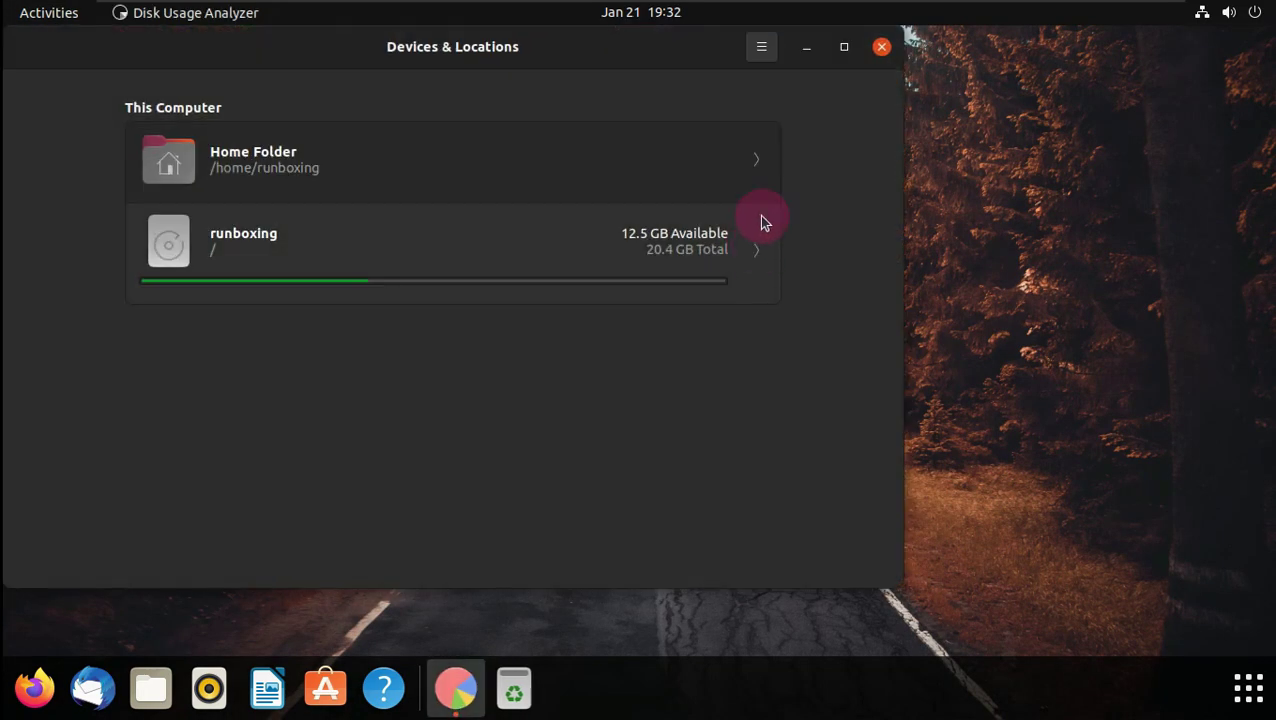
key(F10)
click(762, 224)
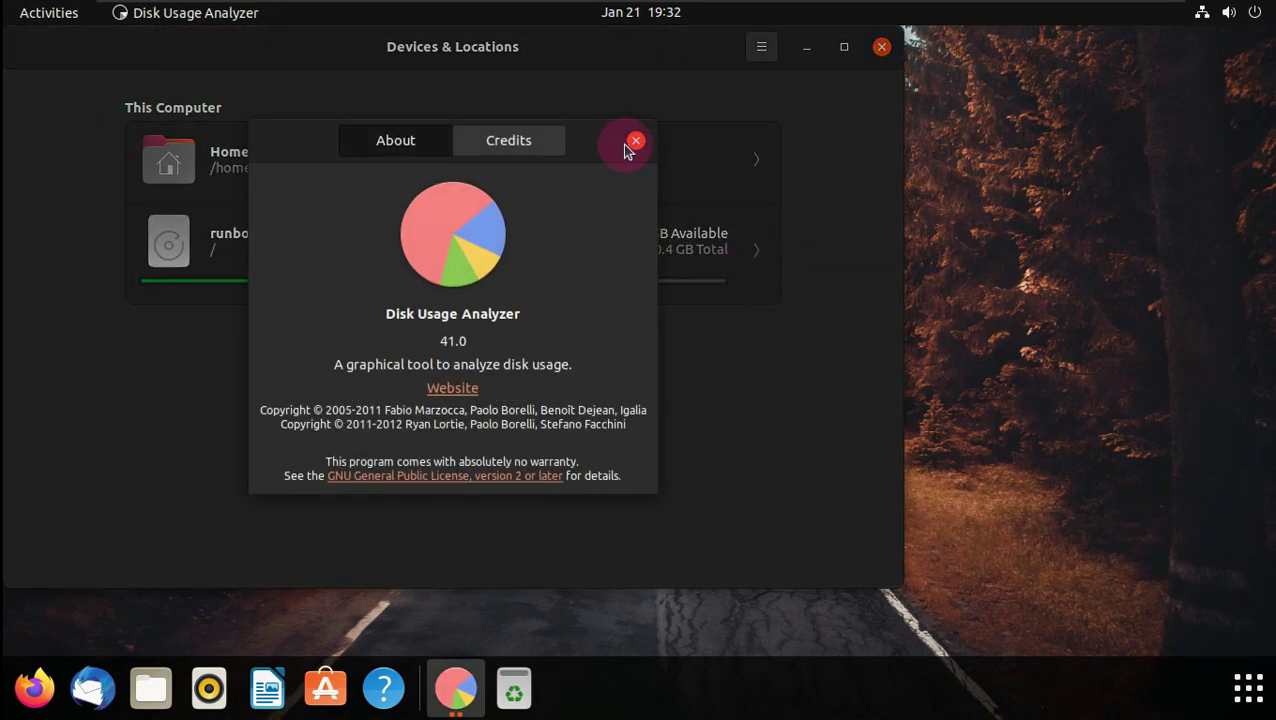
click(636, 141)
- Scan the runboxing root drive, shift the analyzer window right, and show the app grid
click(547, 242)
drag(817, 34, 1098, 91)
click(1247, 687)
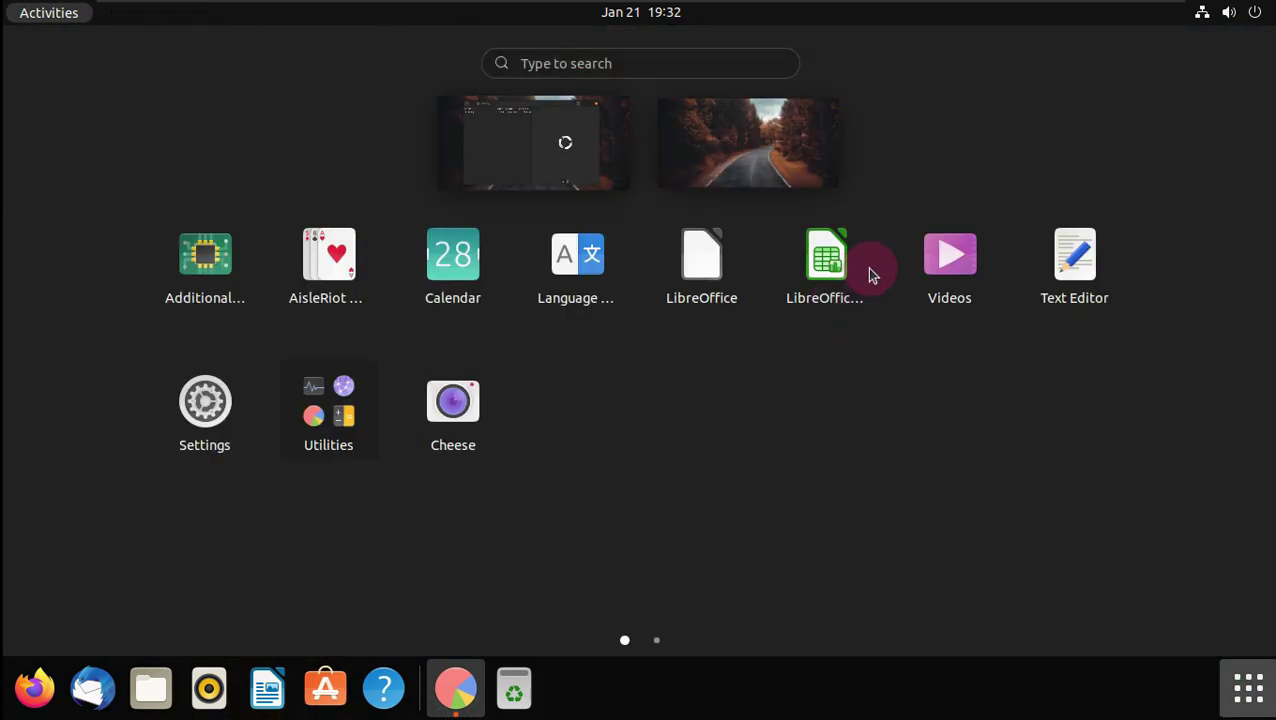
- Launch Cheese, view its About information, then close Cheese
click(478, 417)
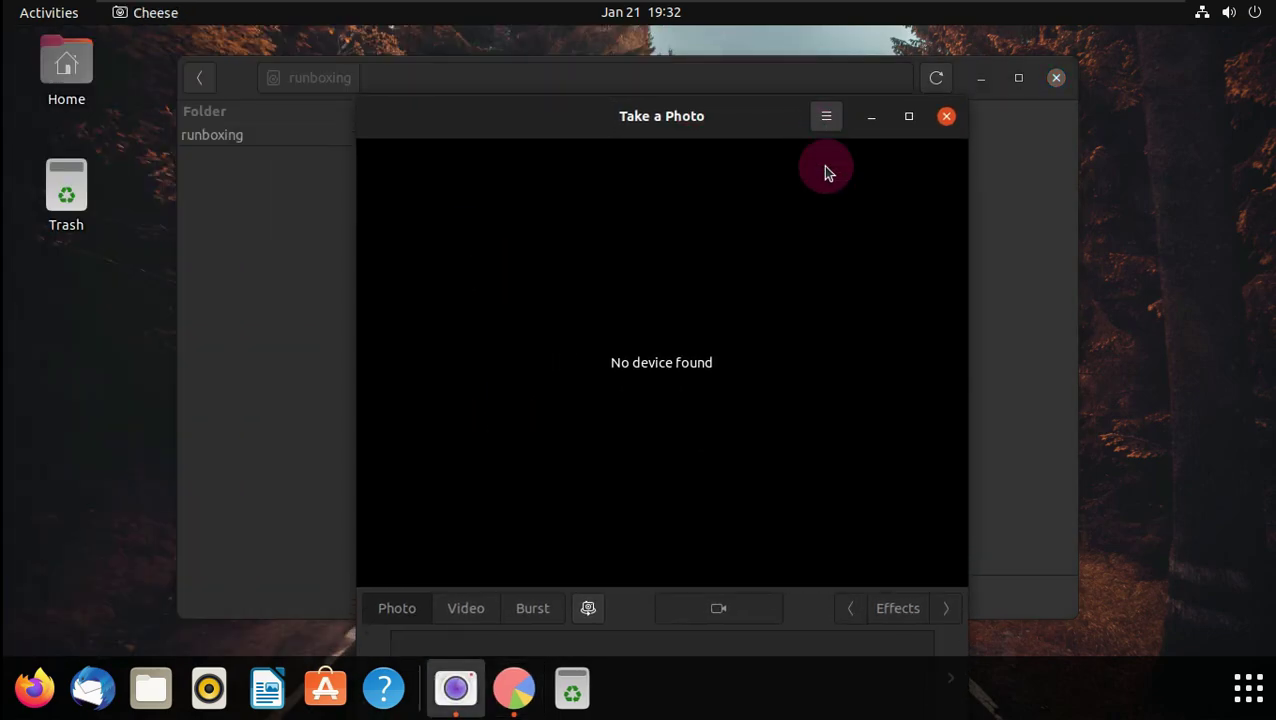
click(826, 120)
click(820, 277)
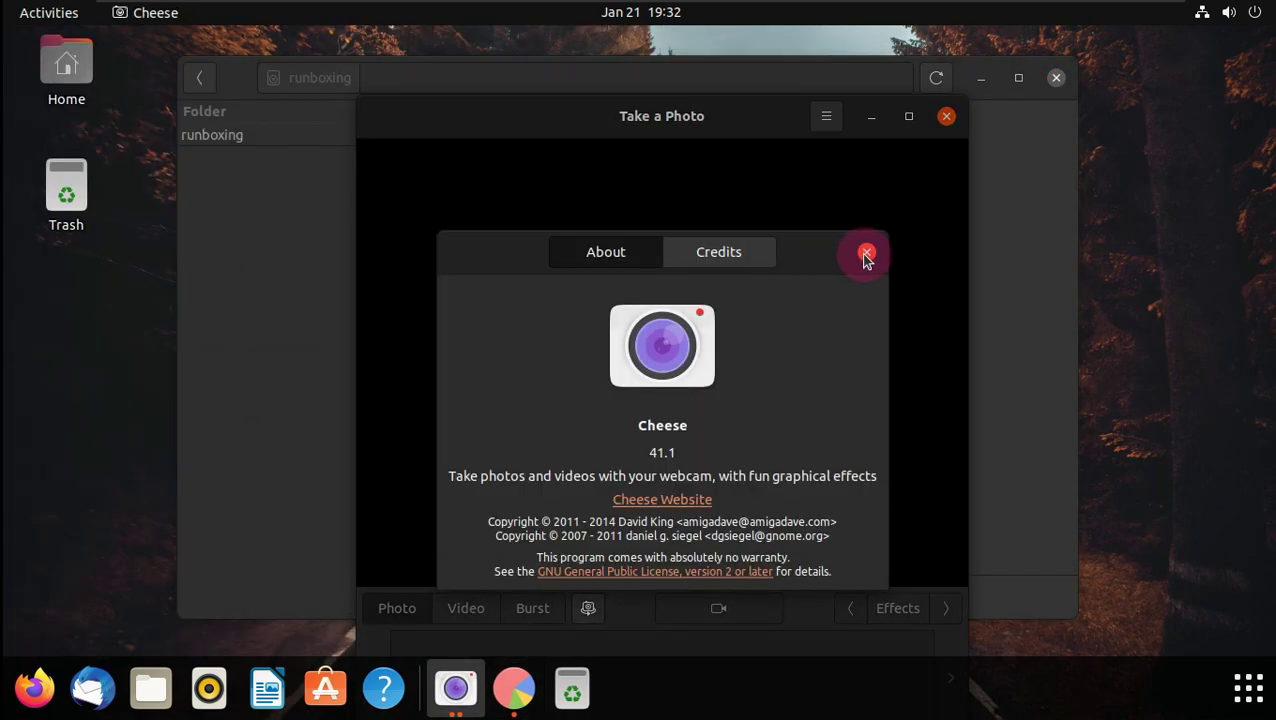
click(866, 253)
click(946, 116)
- Open Image Viewer from the Utilities folder and check its About information
click(1227, 672)
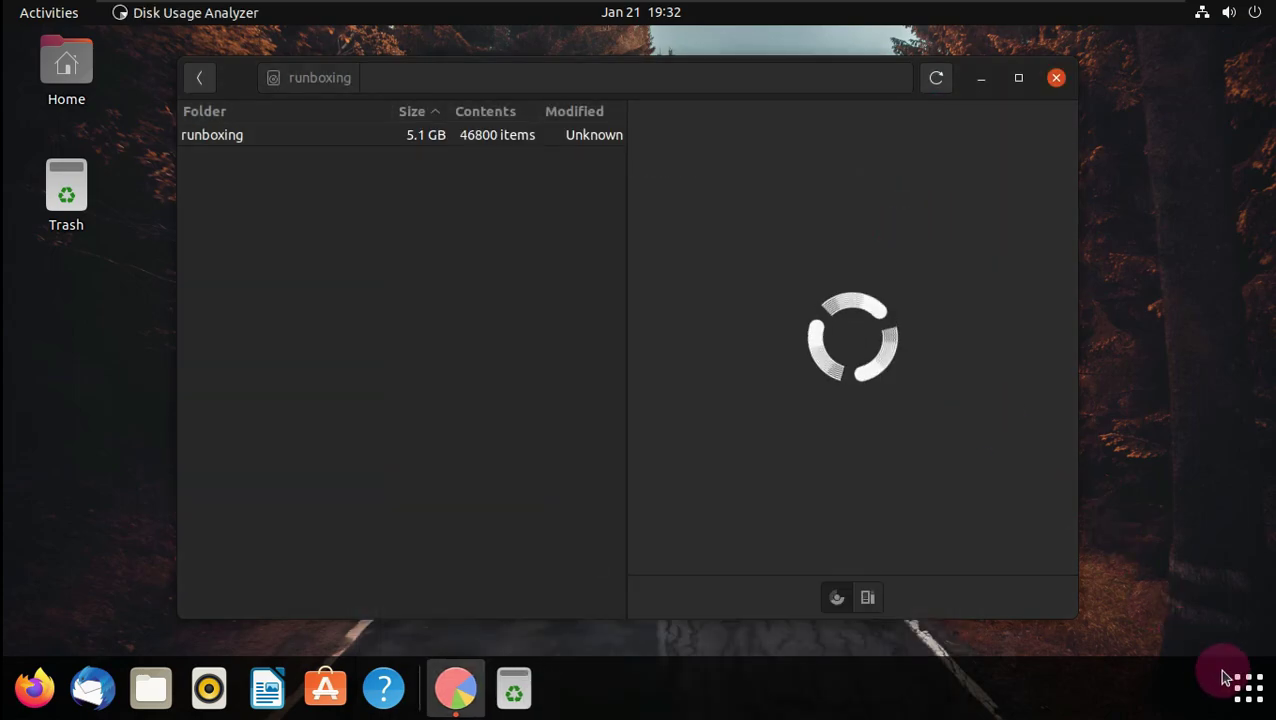
click(286, 402)
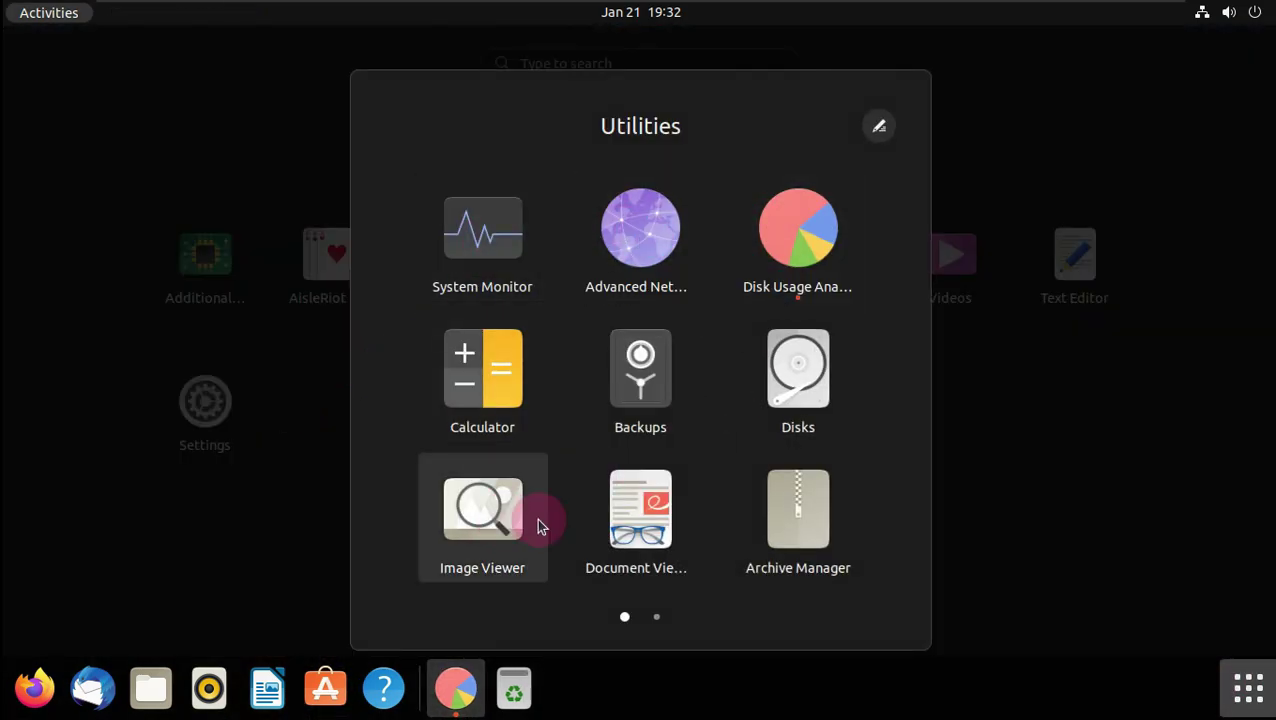
scroll(536, 517, down, 1)
scroll(536, 516, up, 1)
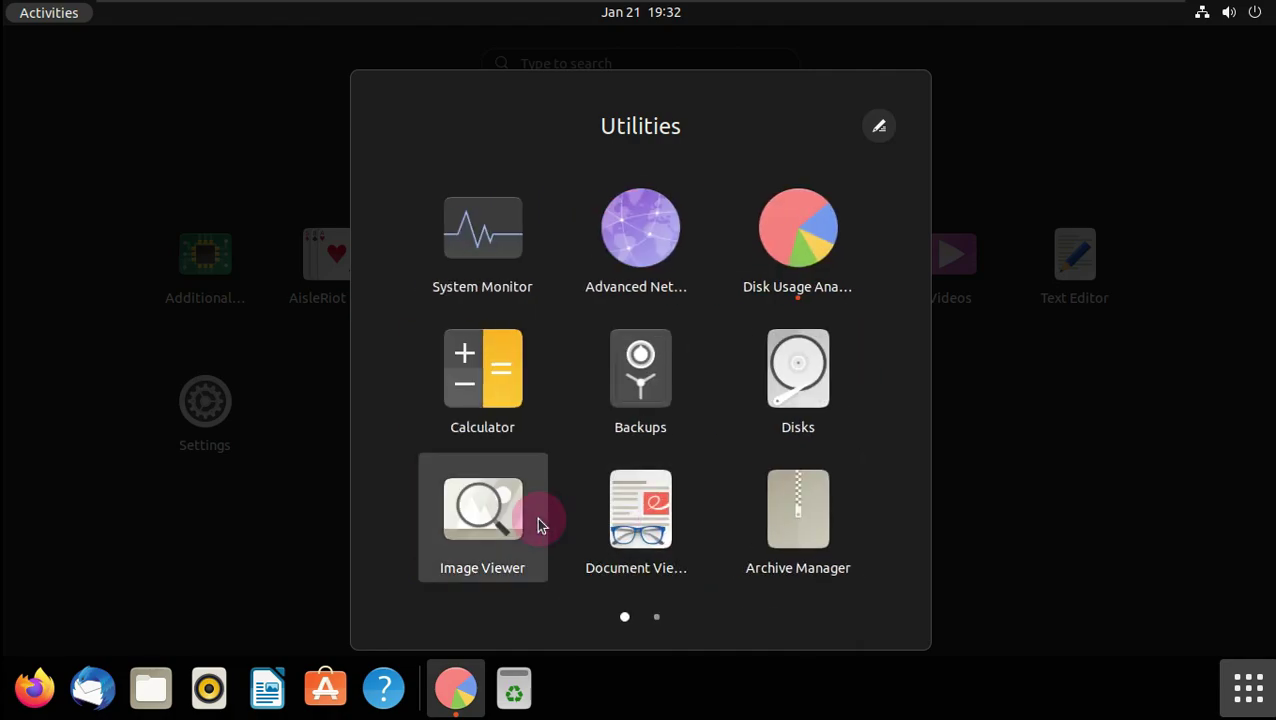
click(536, 516)
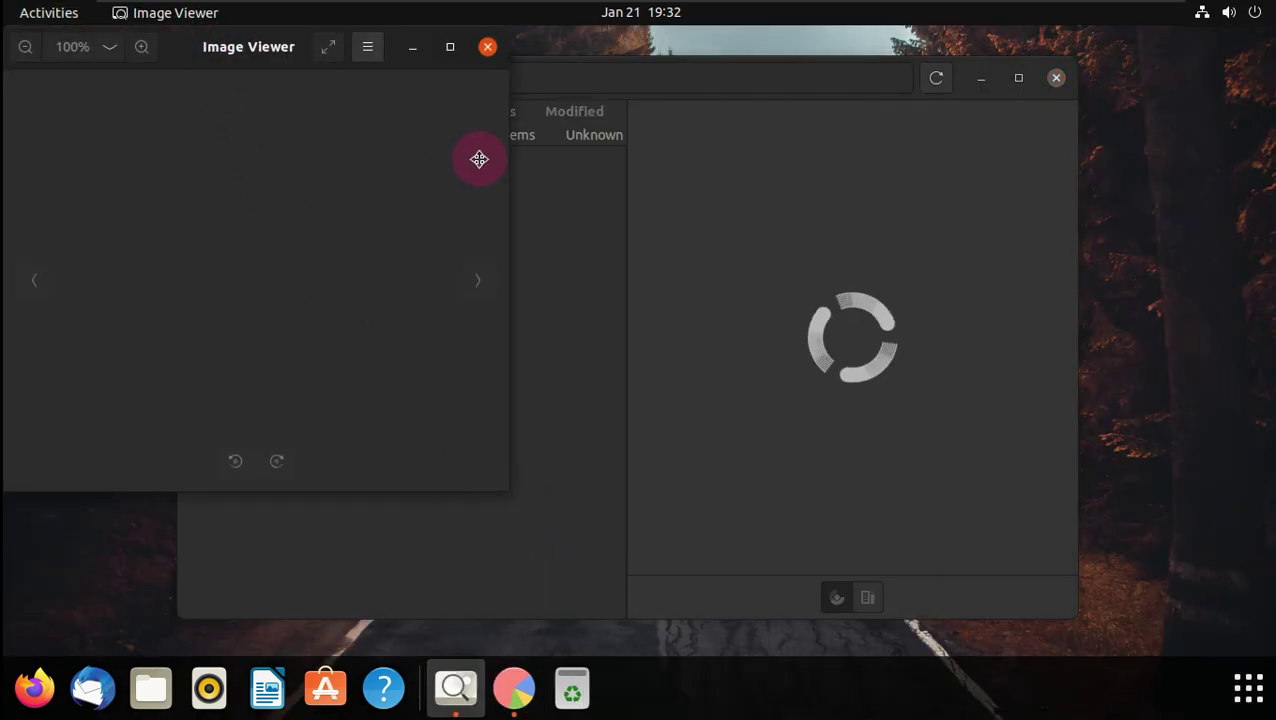
click(733, 165)
click(722, 554)
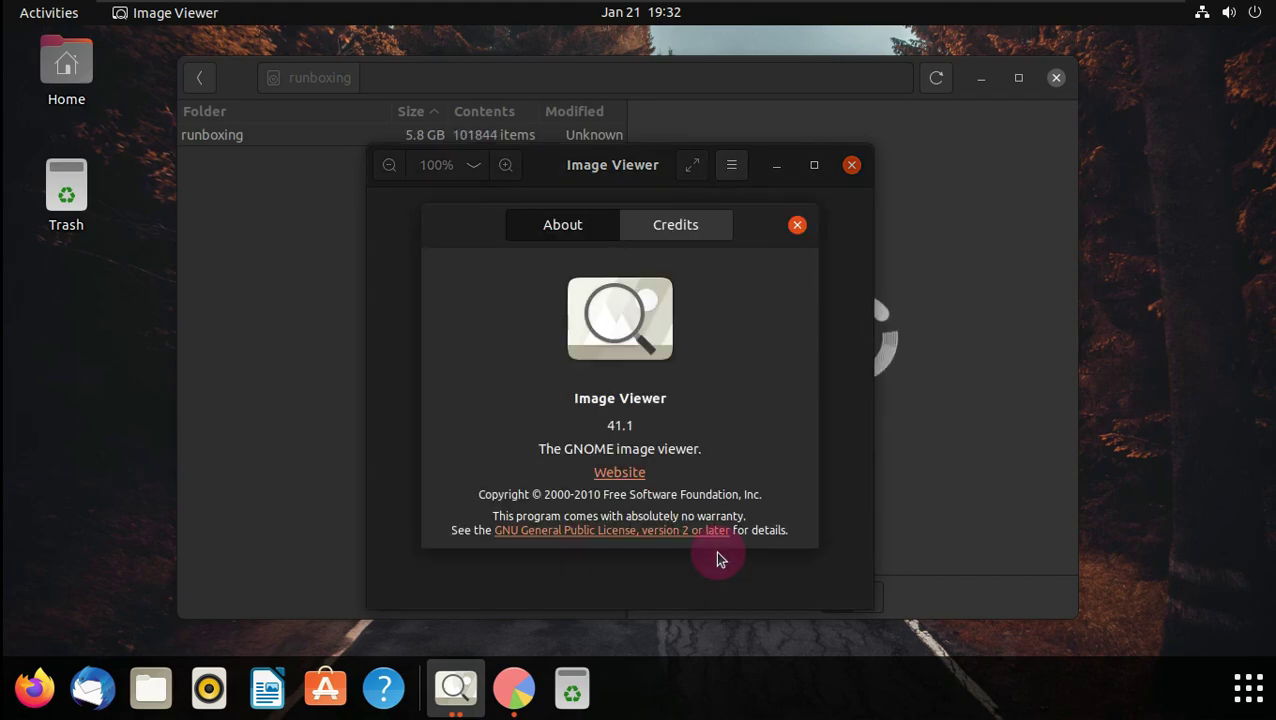
click(797, 227)
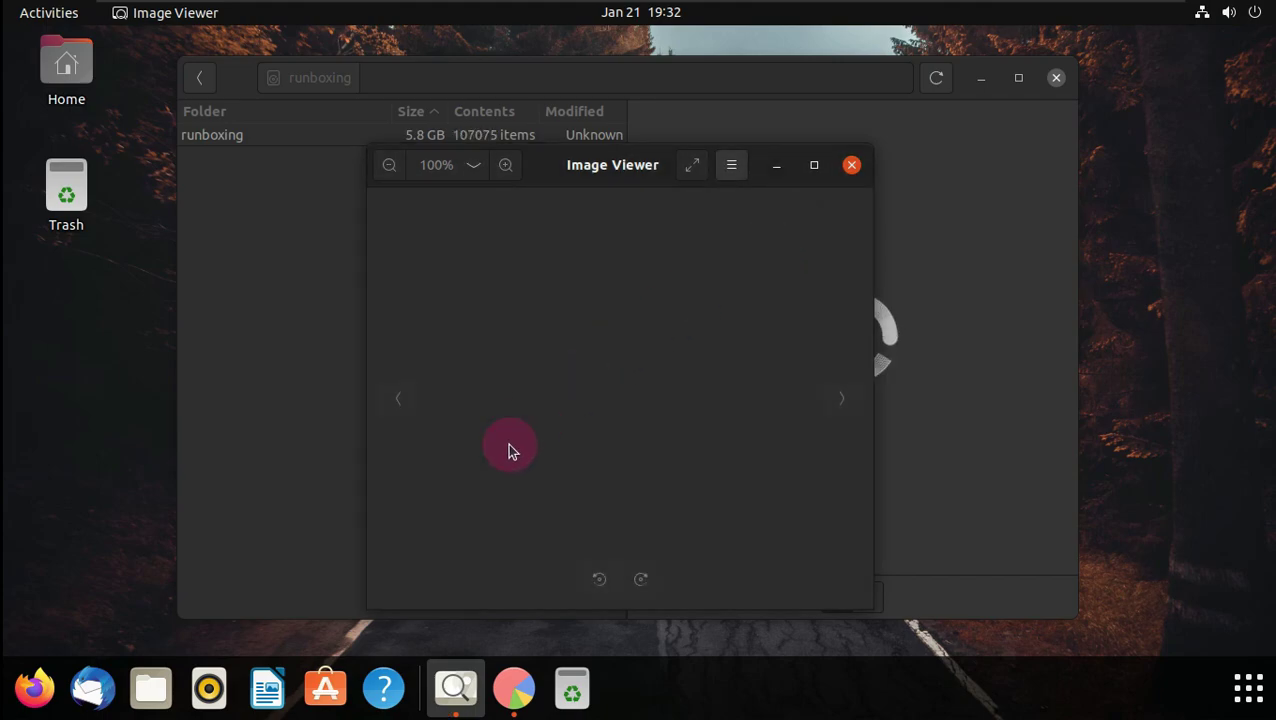
- Launch Terminal from the Utilities folder
click(1157, 669)
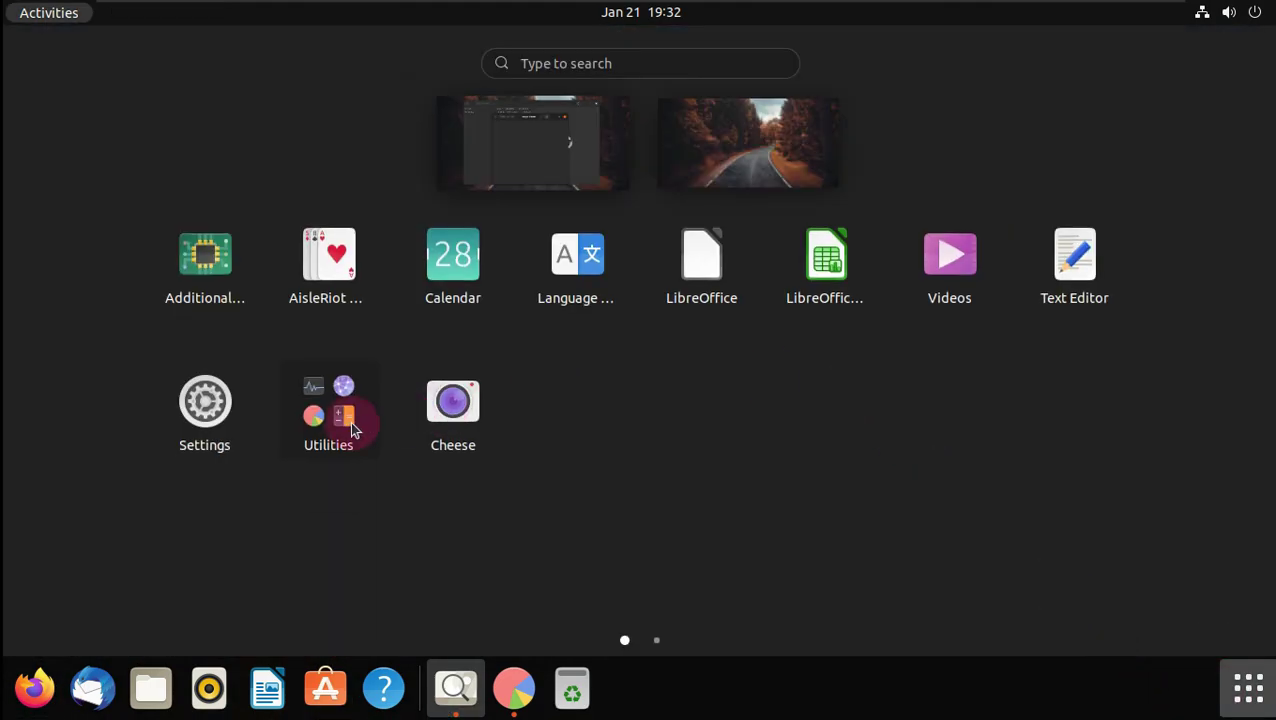
click(350, 425)
scroll(530, 428, down, 1)
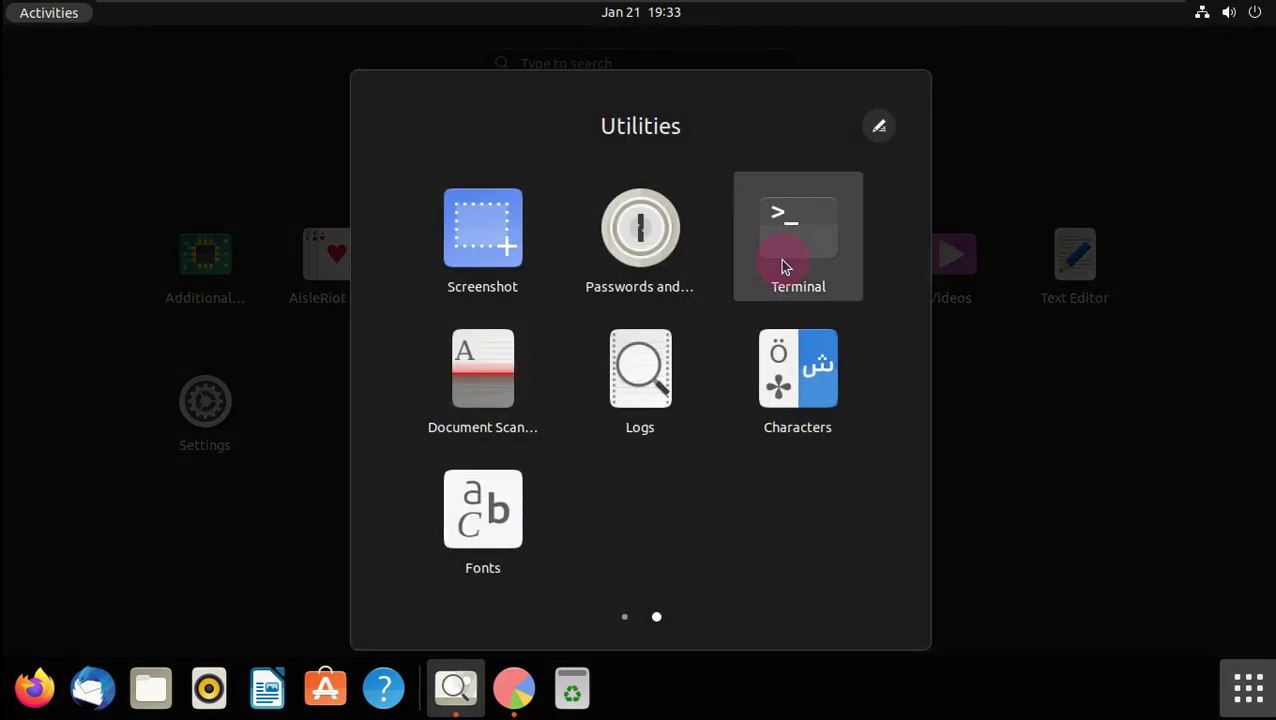
click(783, 265)
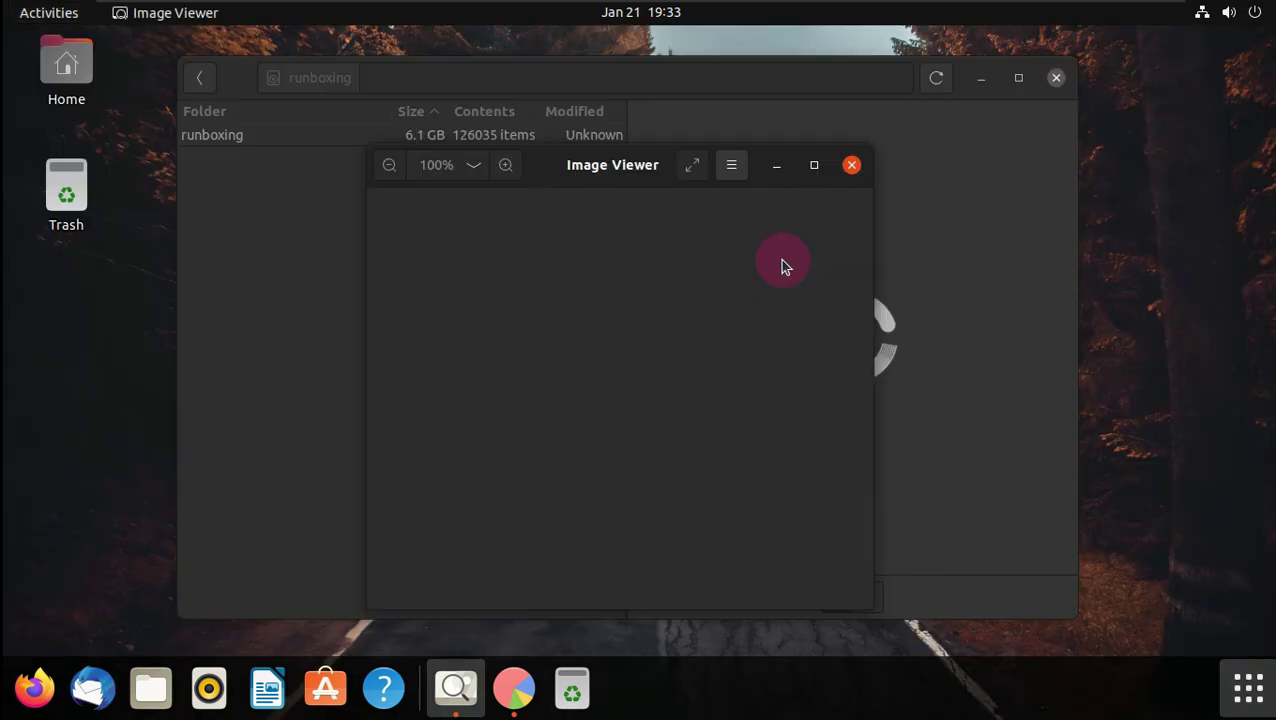
- Recheck Image Viewer's About information (version 41.1), then close Image Viewer
click(733, 165)
click(731, 554)
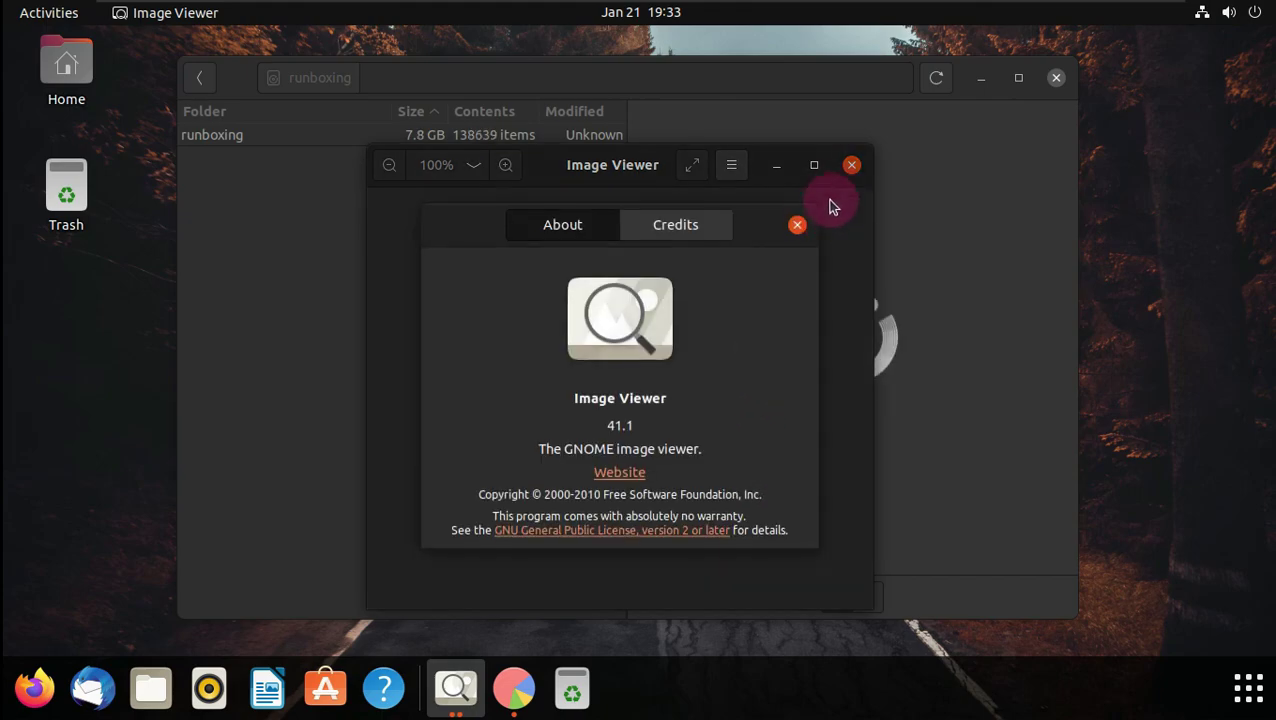
click(798, 224)
click(851, 167)
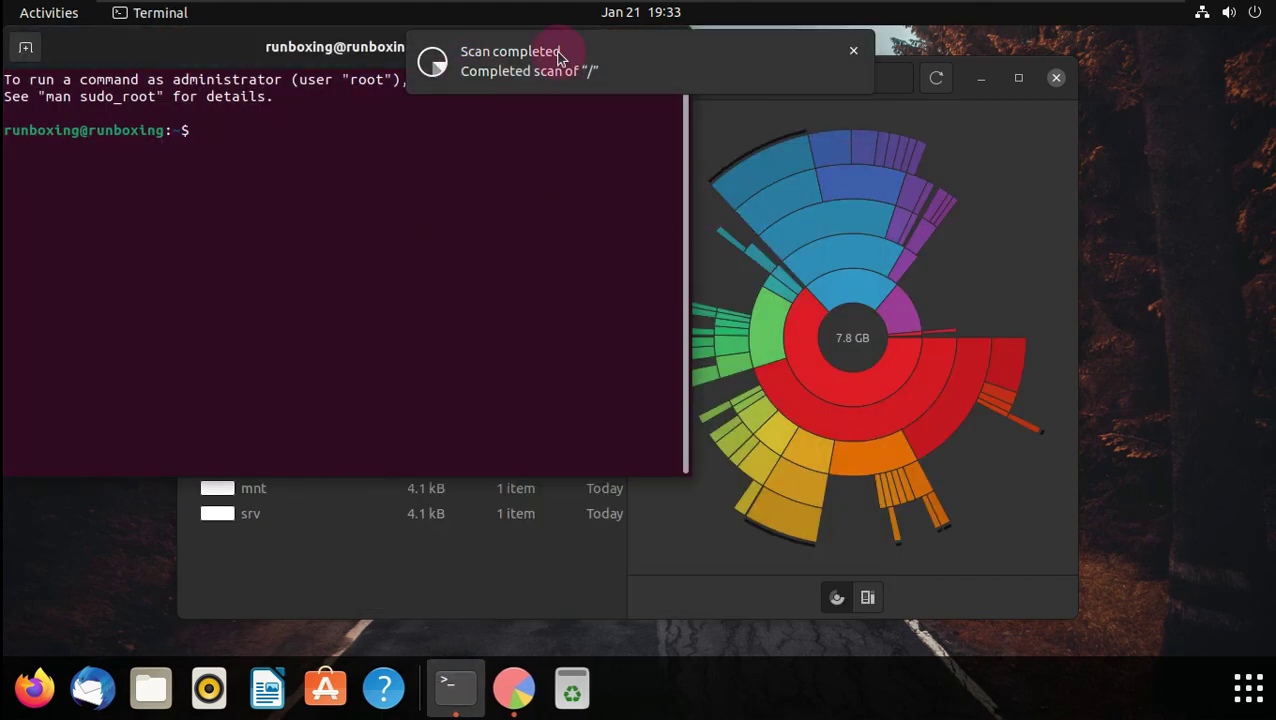
- Maximize Disk Usage Analyzer's 7.8 GB scan, toggle treemap and ring chart, then close it
click(961, 98)
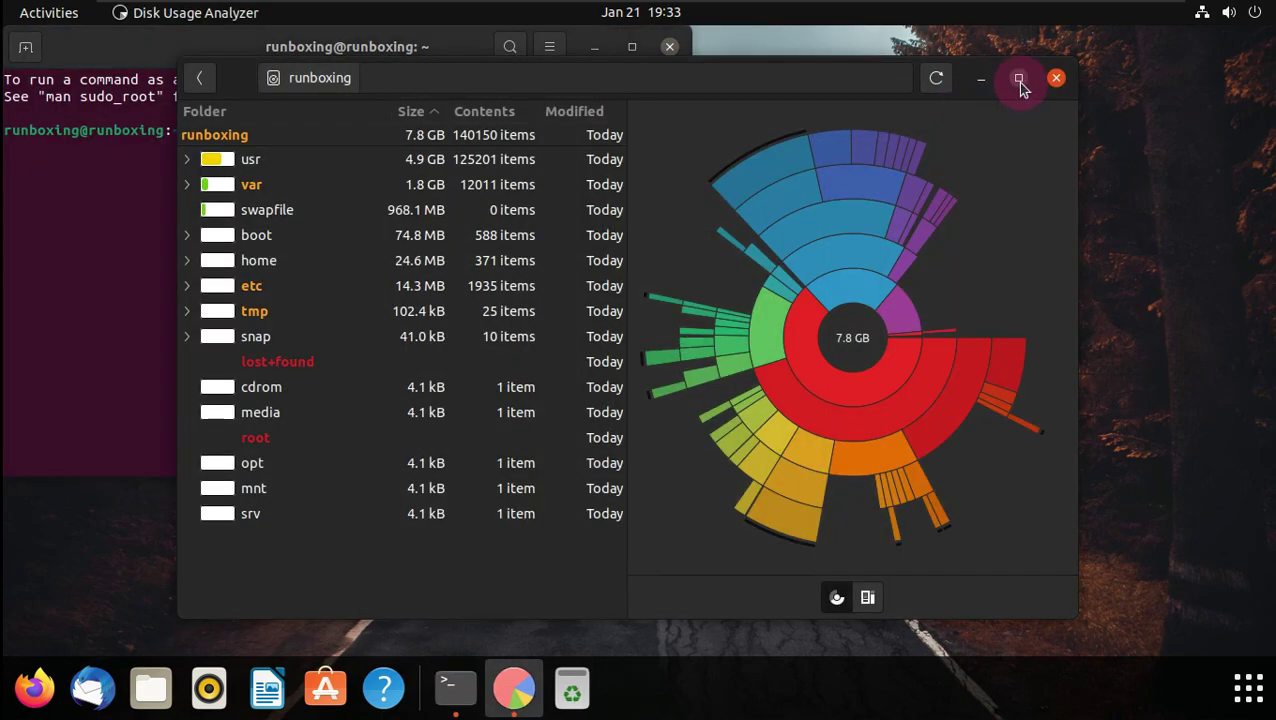
click(1017, 80)
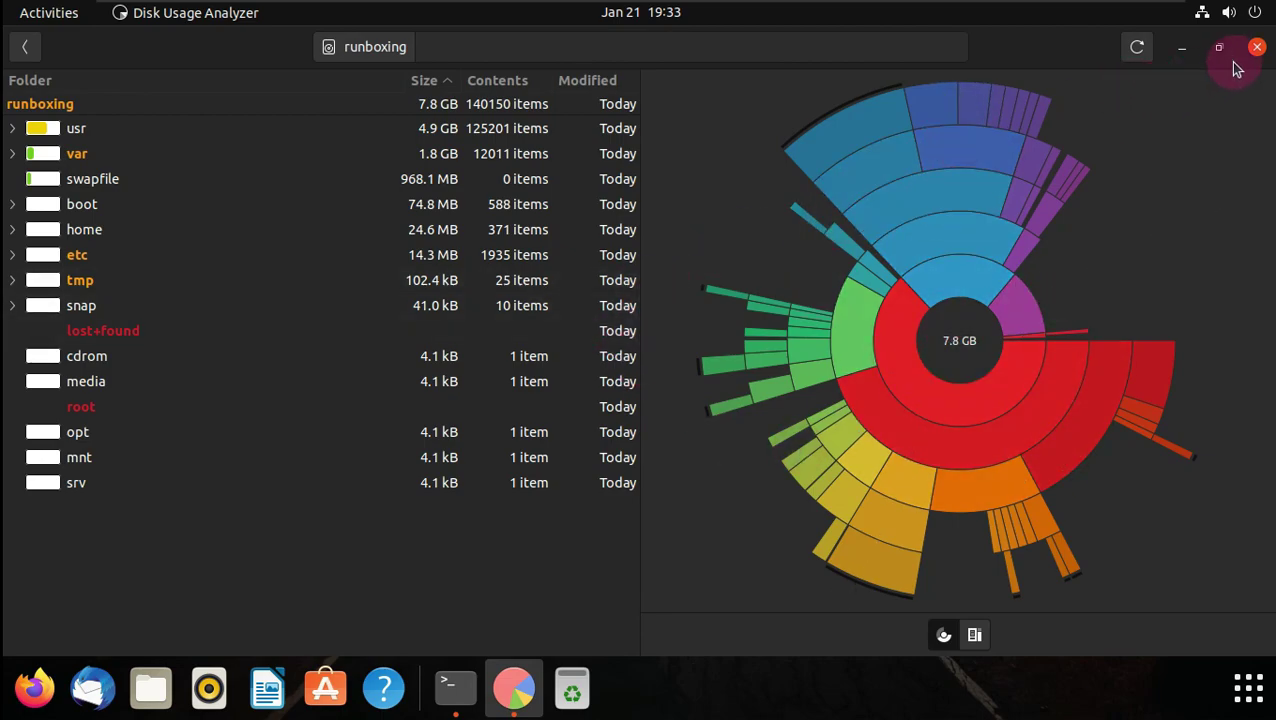
click(974, 635)
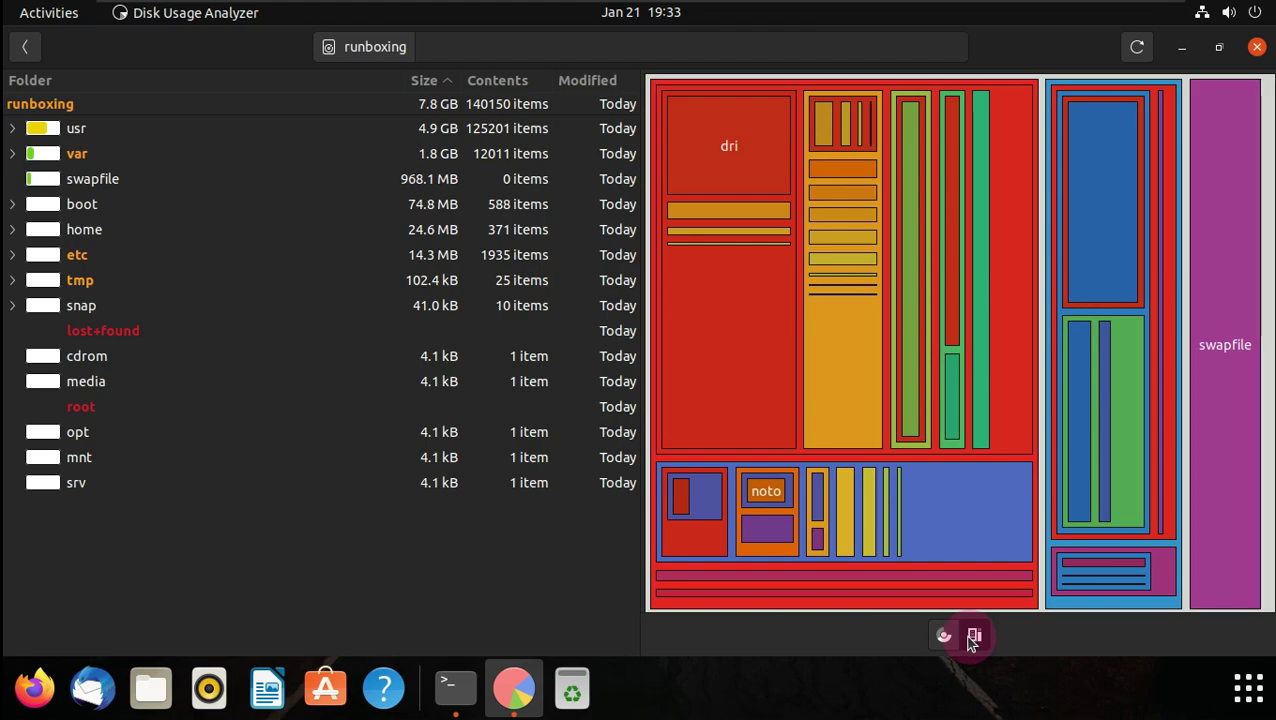
click(944, 635)
click(1257, 47)
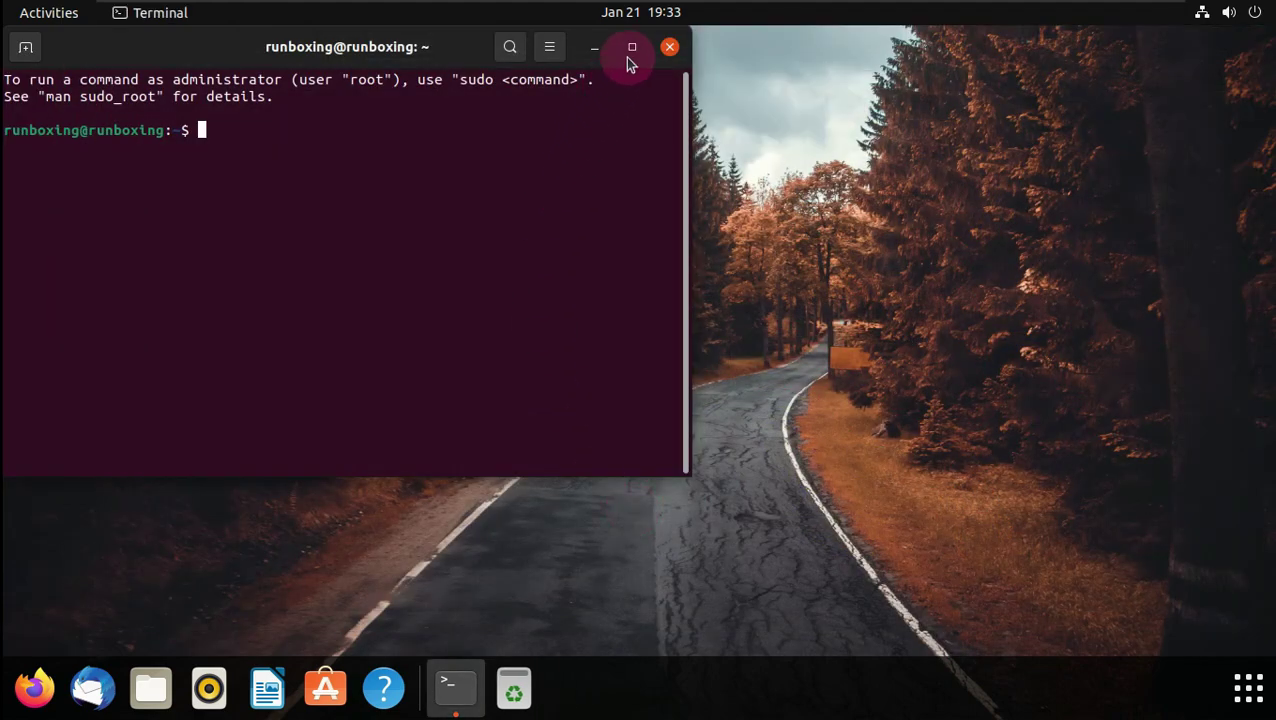
- Maximize the terminal and run neofetch, which is reported not found
click(631, 47)
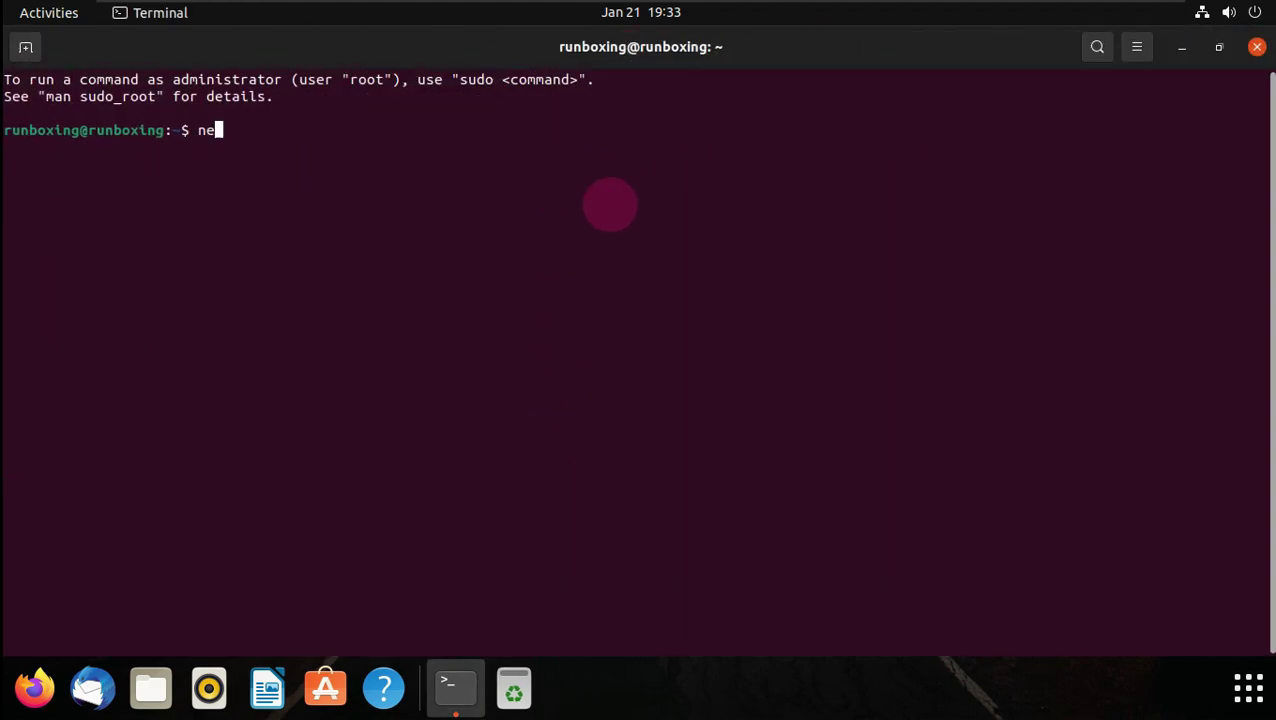
text(neofetch)
key(Return)
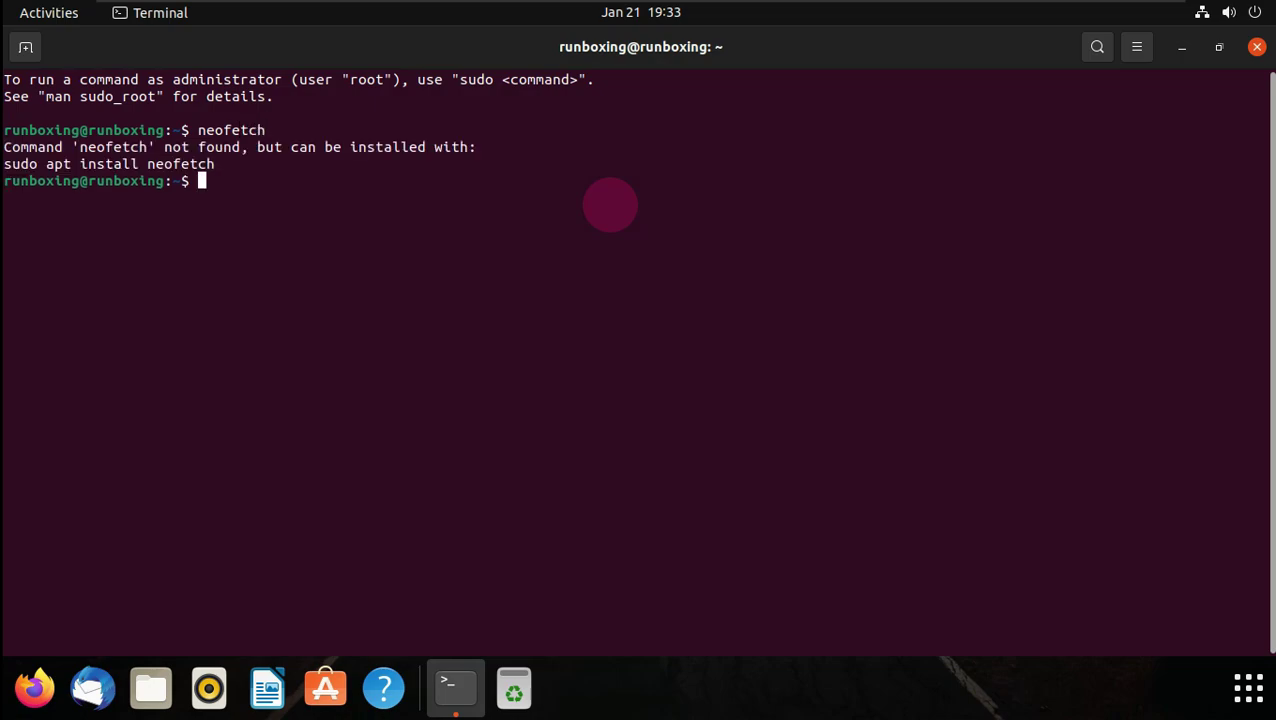
- Copy and run the suggested 'sudo apt install neofetch' command, answering y
drag(214, 164, 6, 164)
right_click(35, 180)
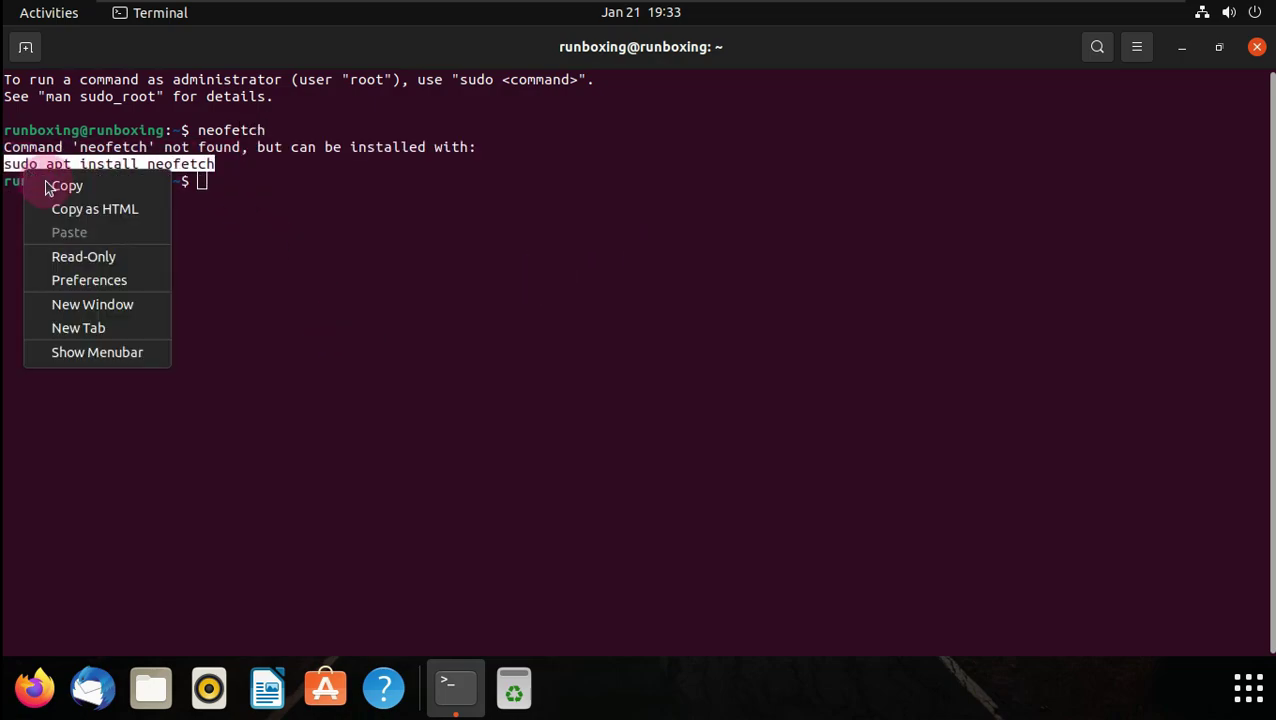
click(64, 186)
right_click(196, 180)
click(242, 246)
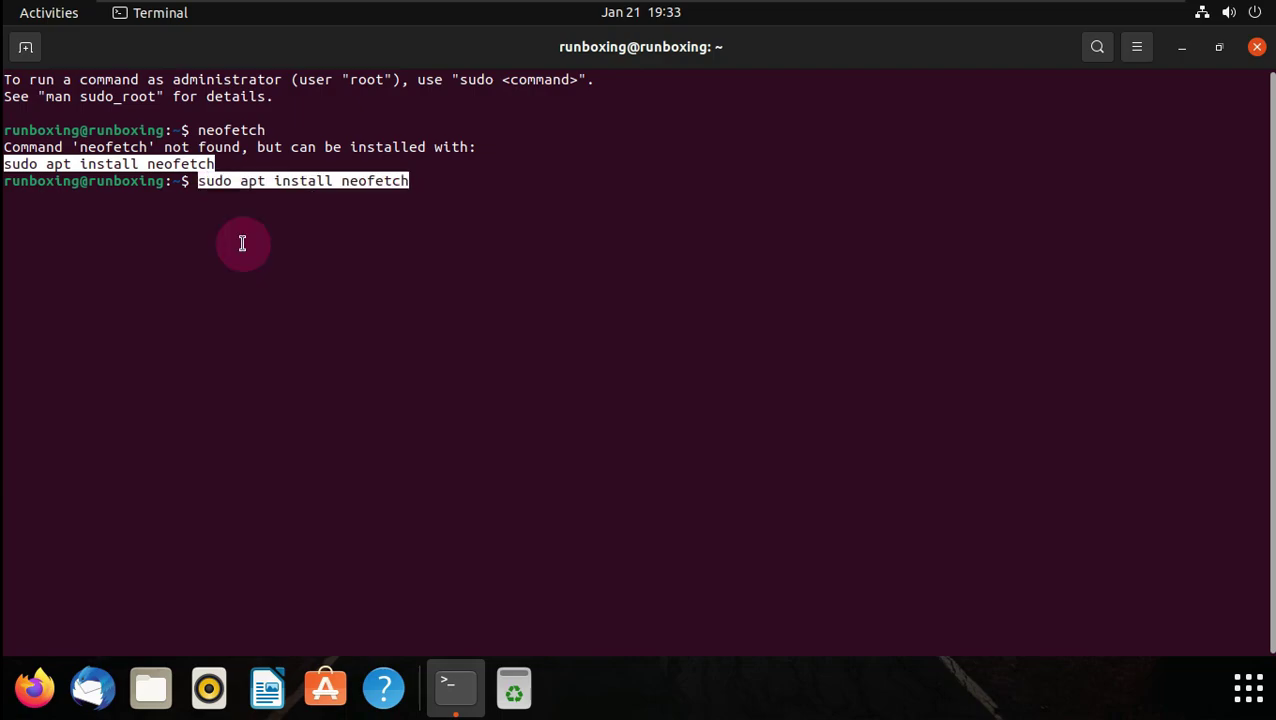
key(Return)
key(Return)
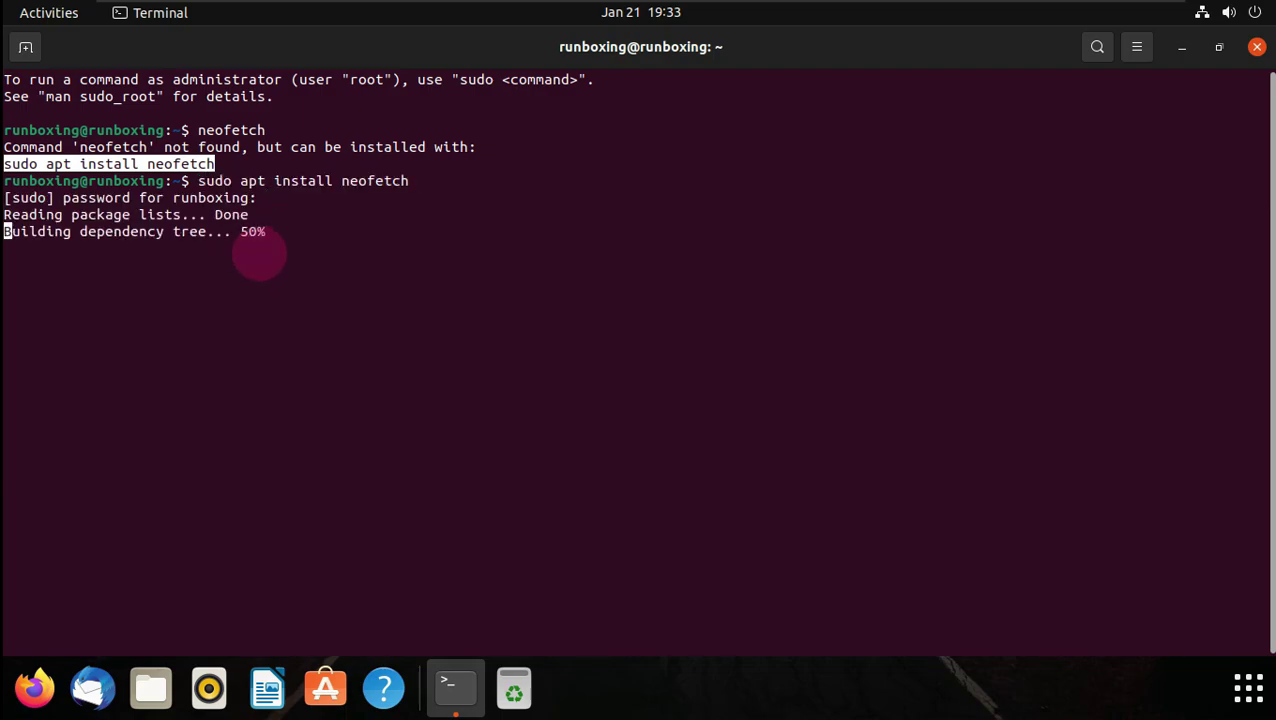
text(y)
drag(272, 562, 208, 552)
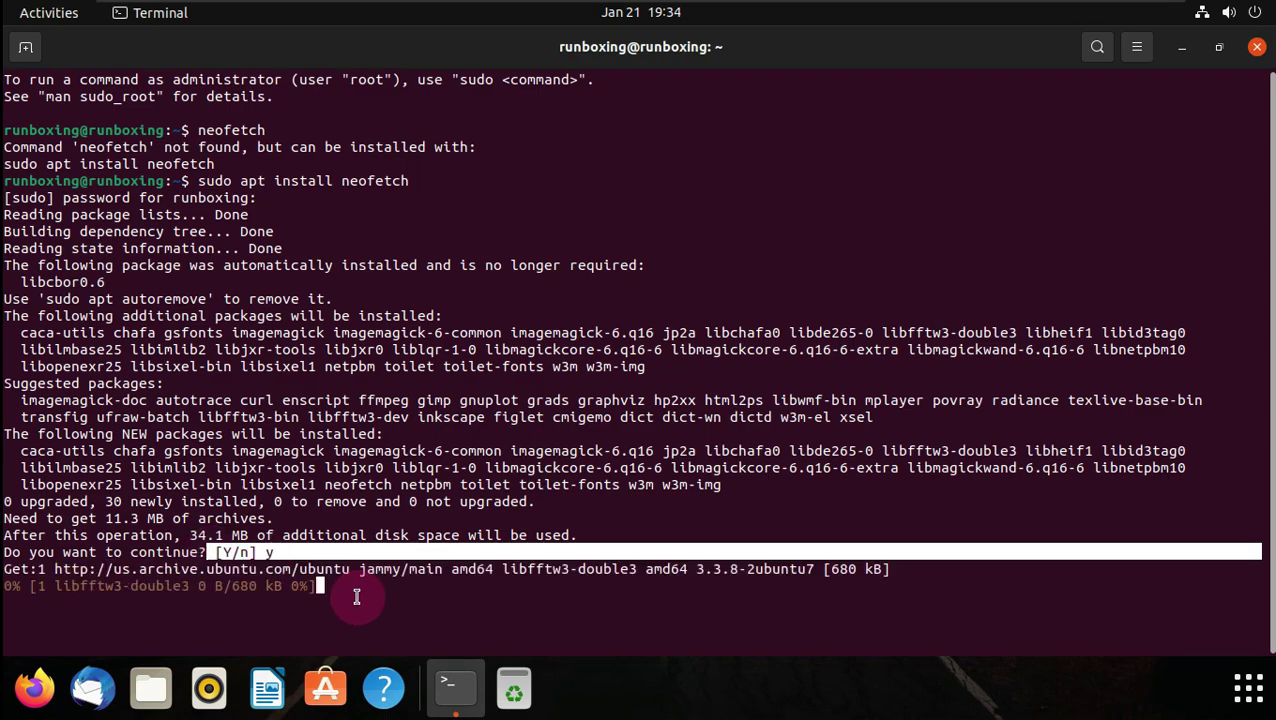
click(395, 508)
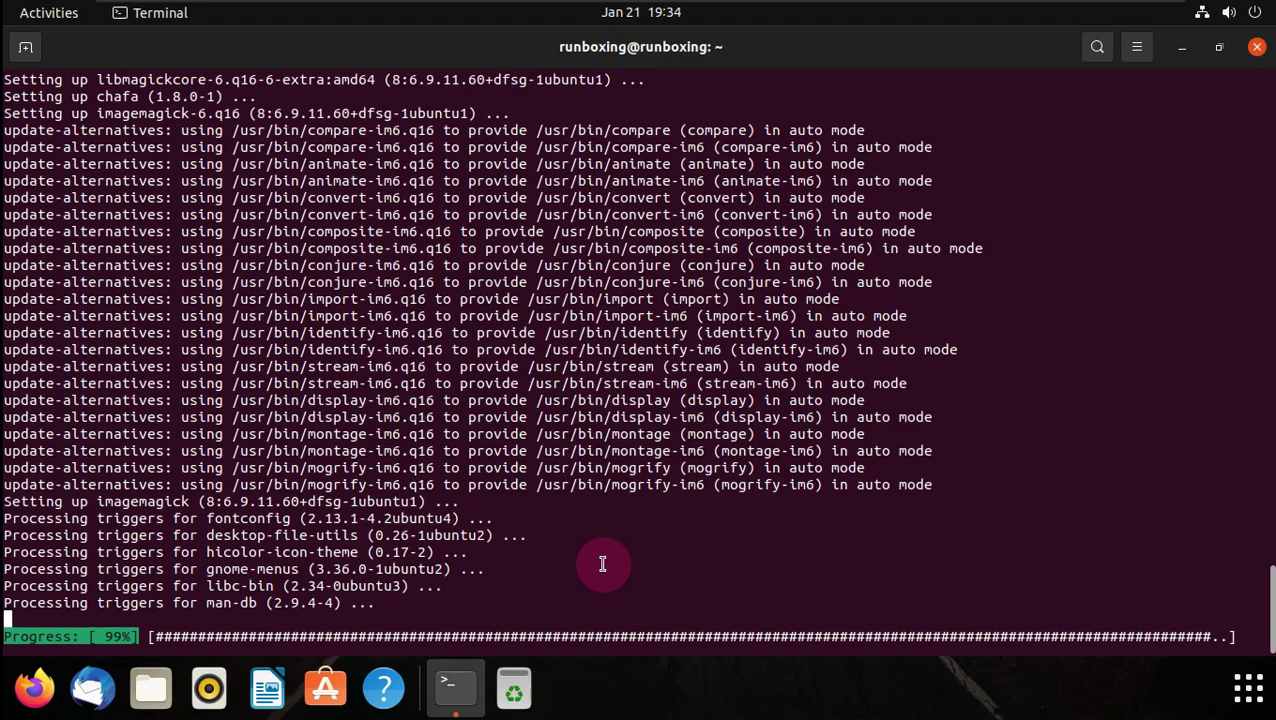
- Open a second terminal tab, switch between tabs, and glance at the app grid
click(31, 55)
click(294, 90)
click(700, 105)
click(610, 104)
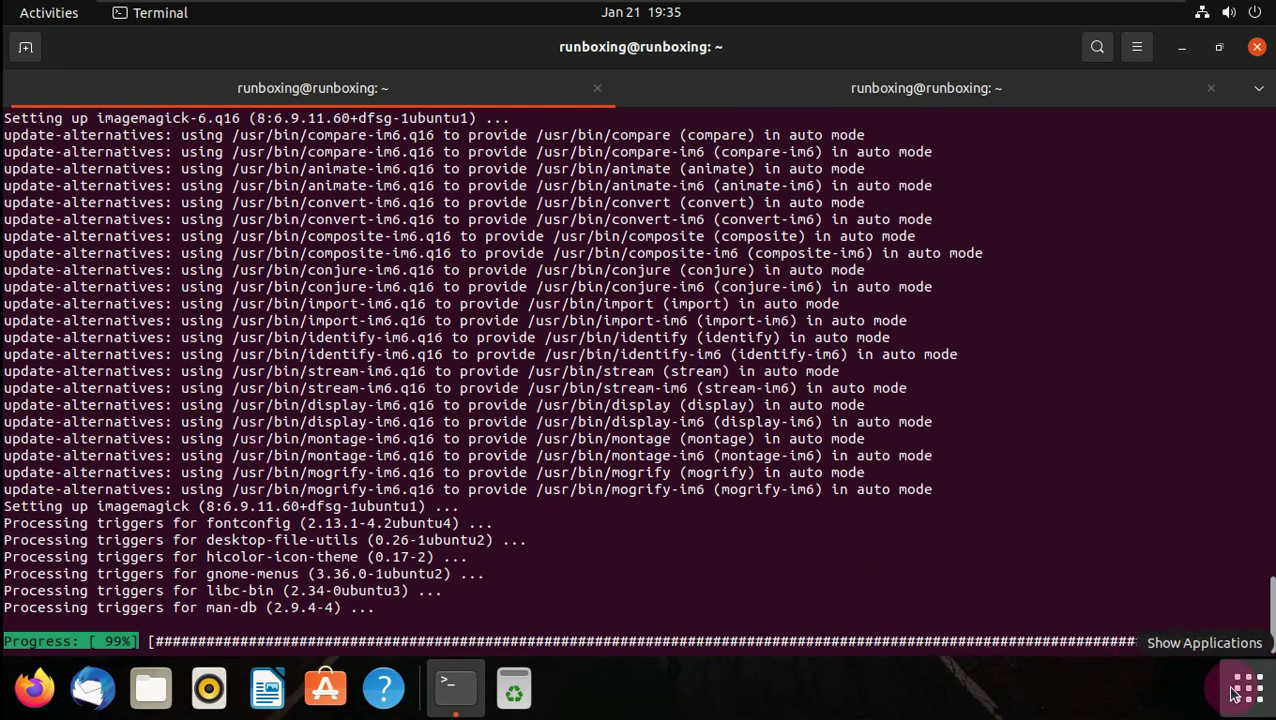
click(1234, 693)
scroll(578, 413, down, 1)
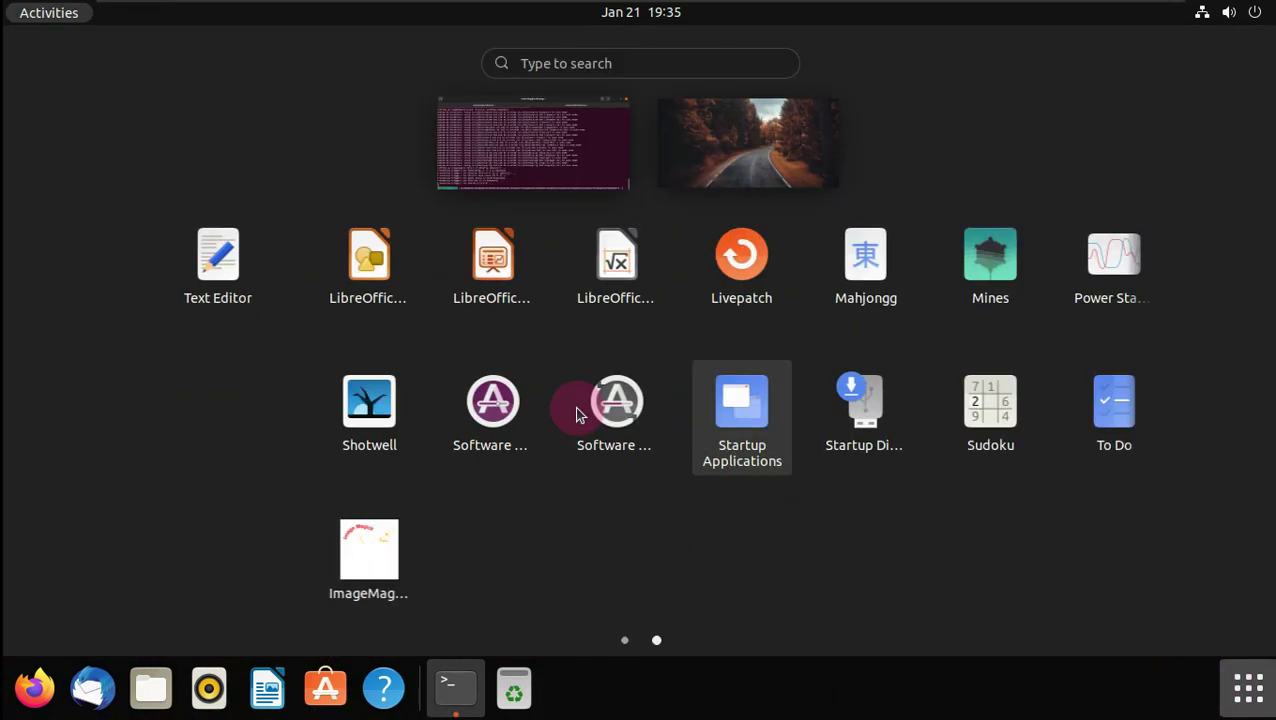
scroll(578, 413, up, 1)
click(1079, 277)
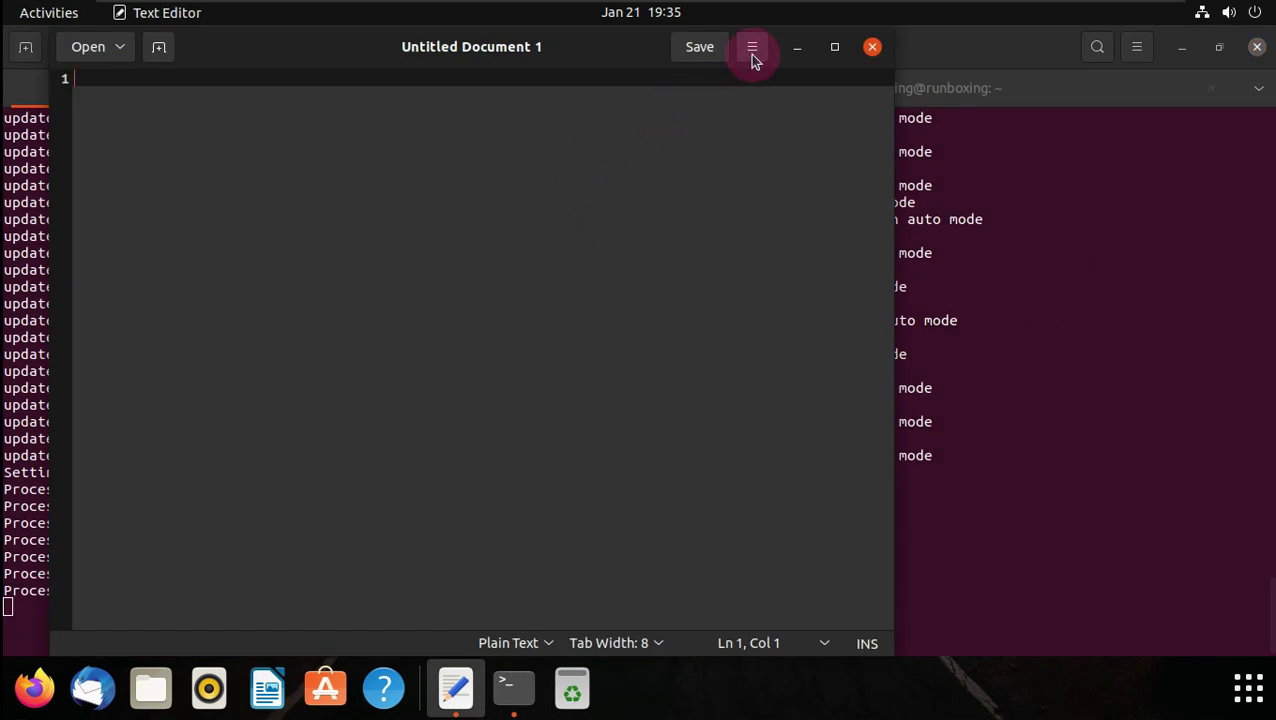
- Check the Text Editor's About information, then close the text editor
click(752, 50)
click(740, 468)
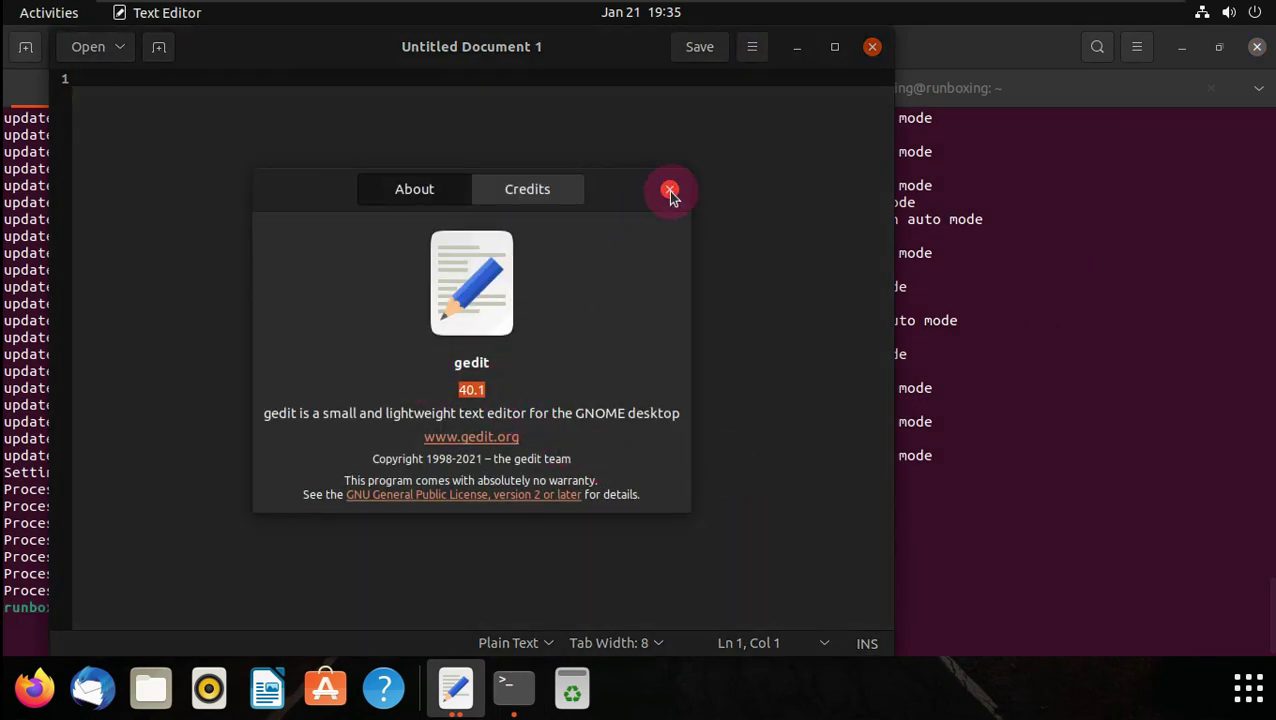
click(670, 191)
click(871, 47)
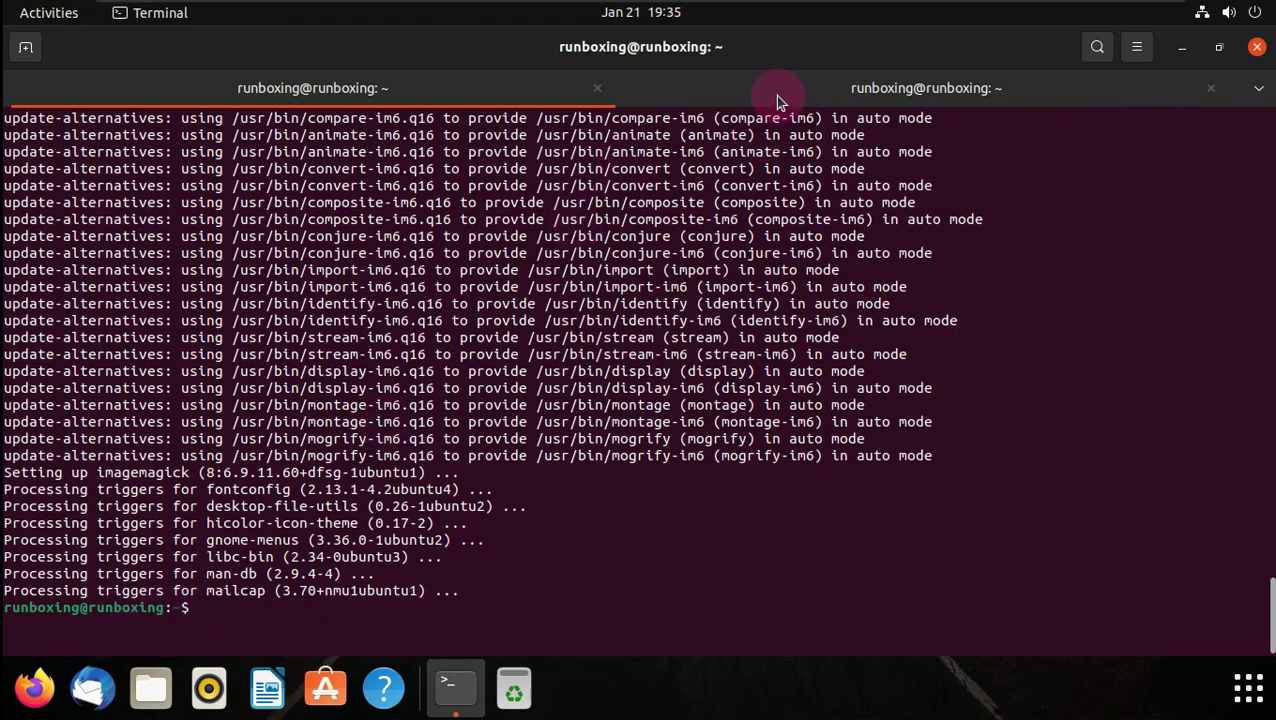
- Run neofetch in the second terminal tab to print the system summary
click(776, 101)
text(neofetc)
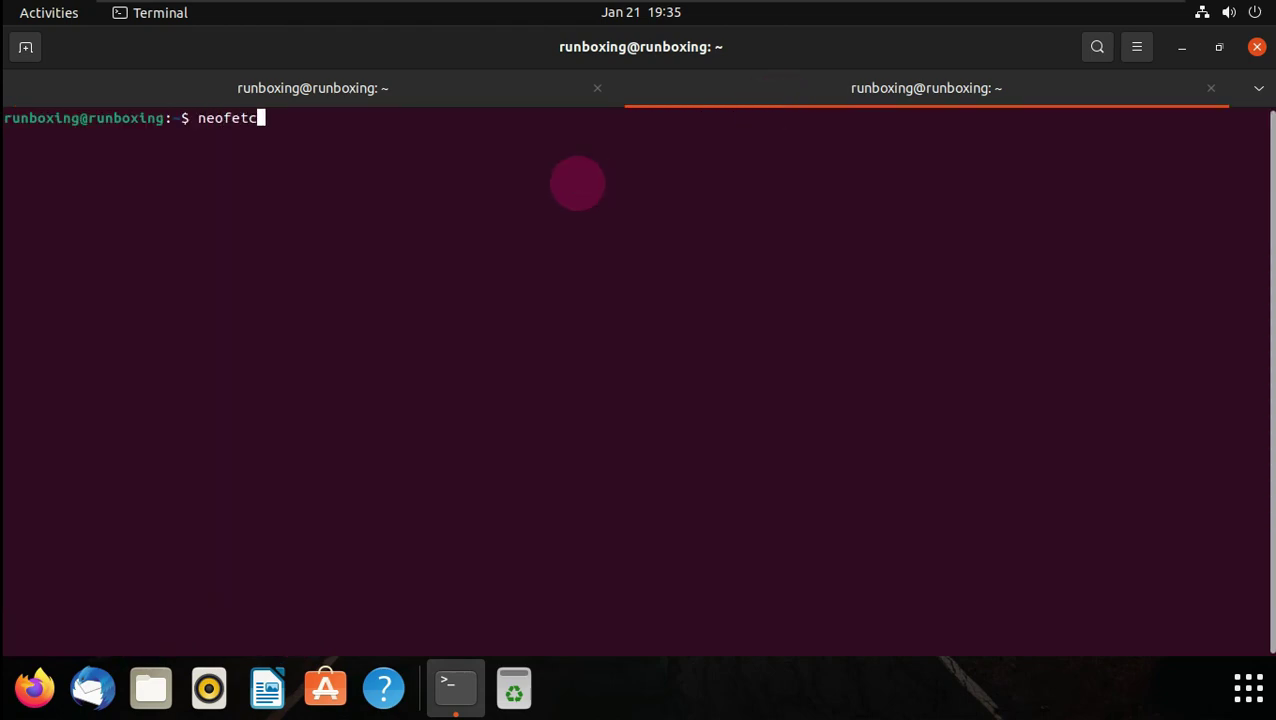
text(h)
key(Return)
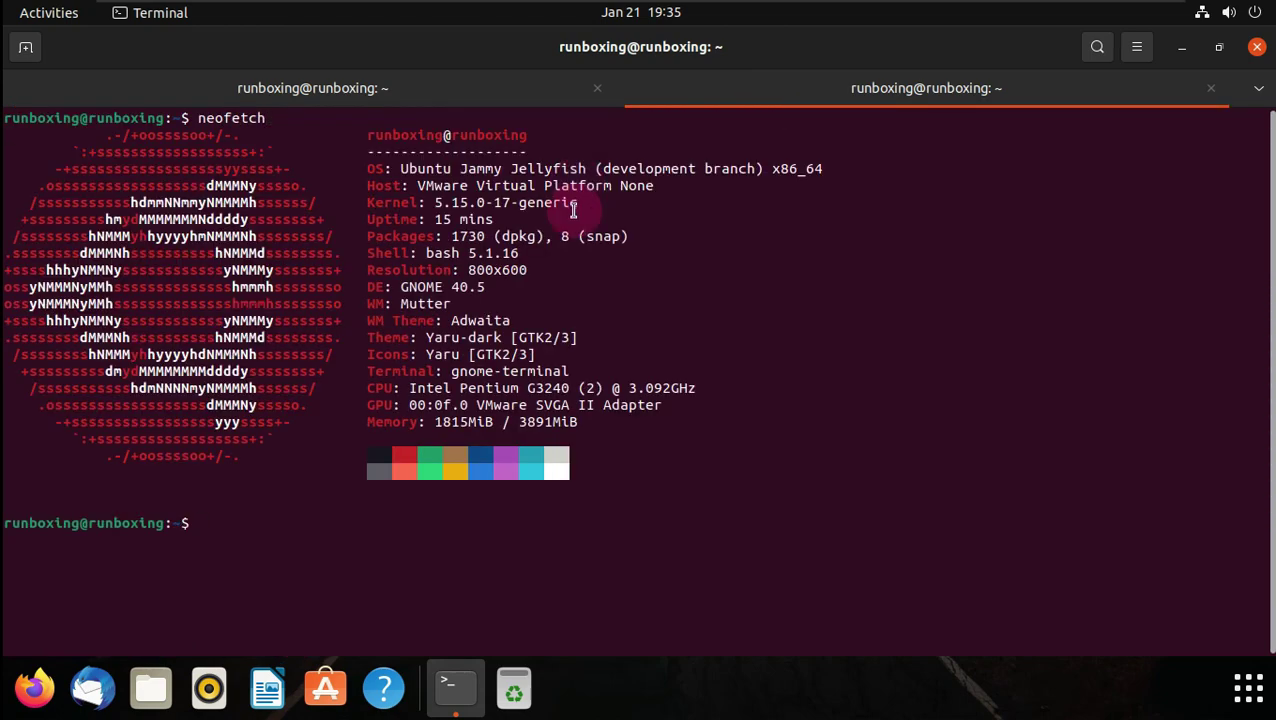
drag(365, 131, 735, 427)
click(699, 484)
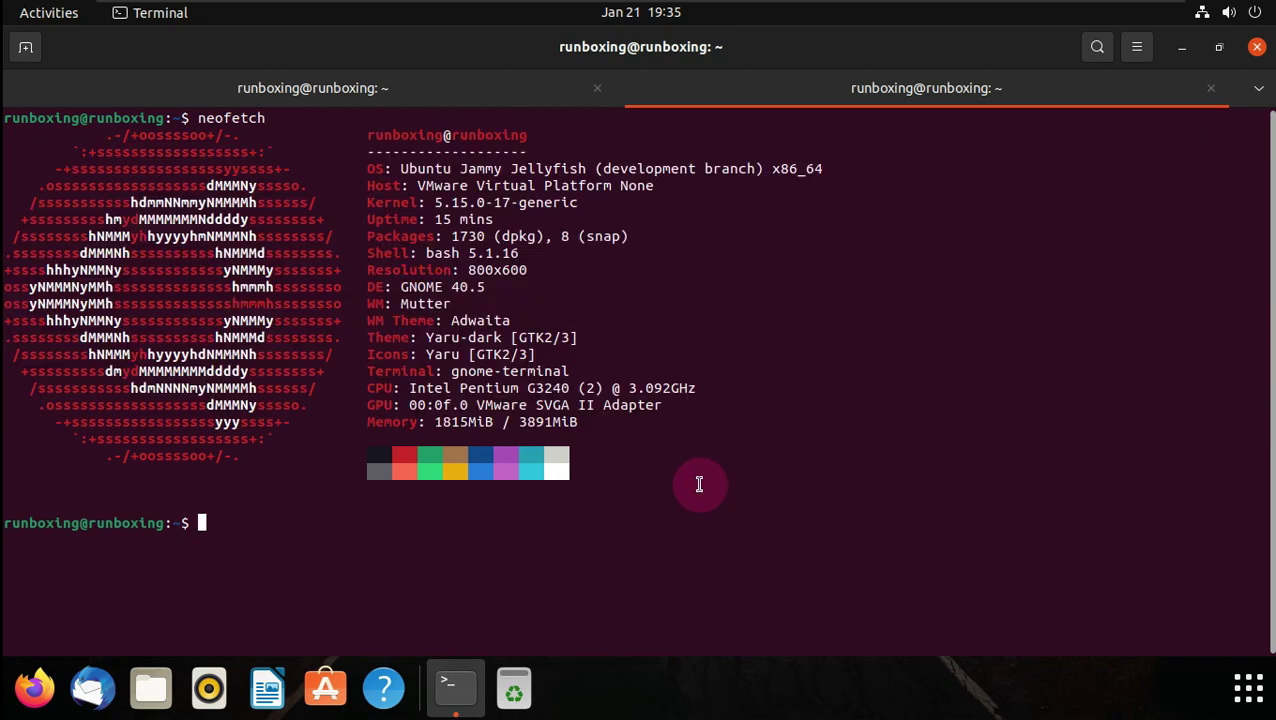
- Type exit twice to close the second tab and the terminal
text(exit)
key(Return)
text(exit)
key(Return)
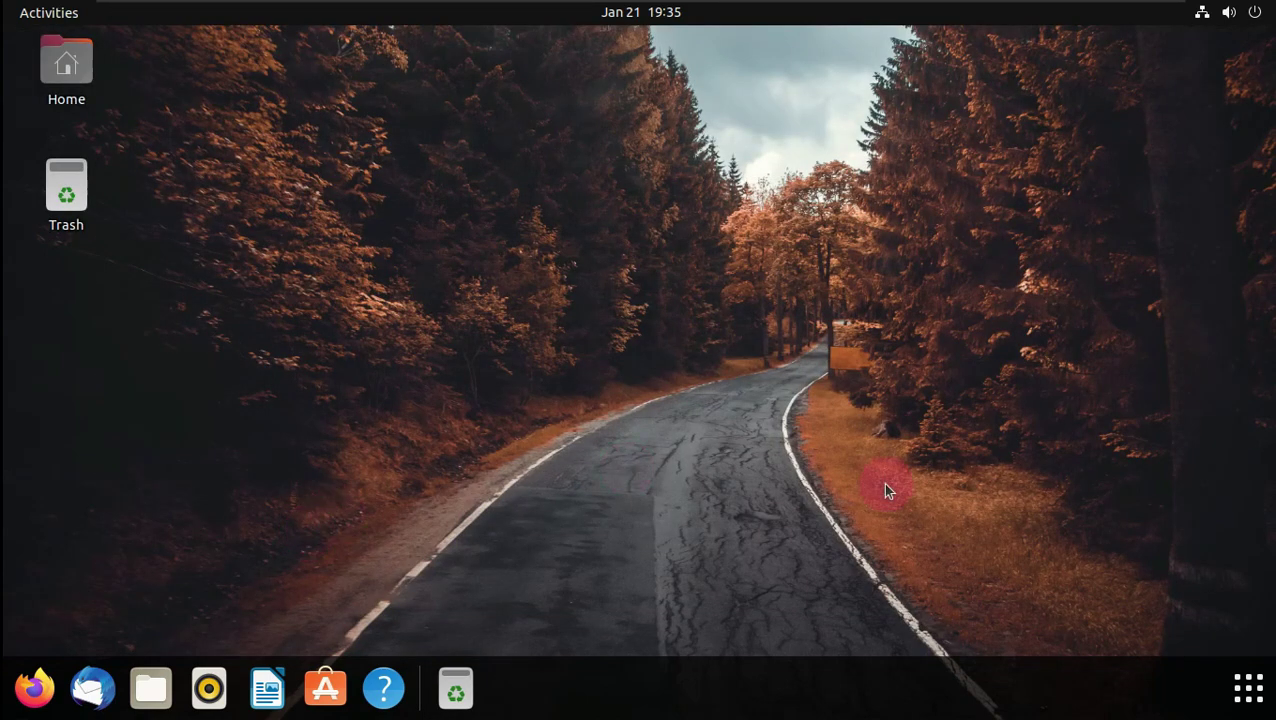
- Review Settings' About page (VMware, 3.8 GiB, GNOME 41.1), visit Users, return, then close Settings
click(1248, 688)
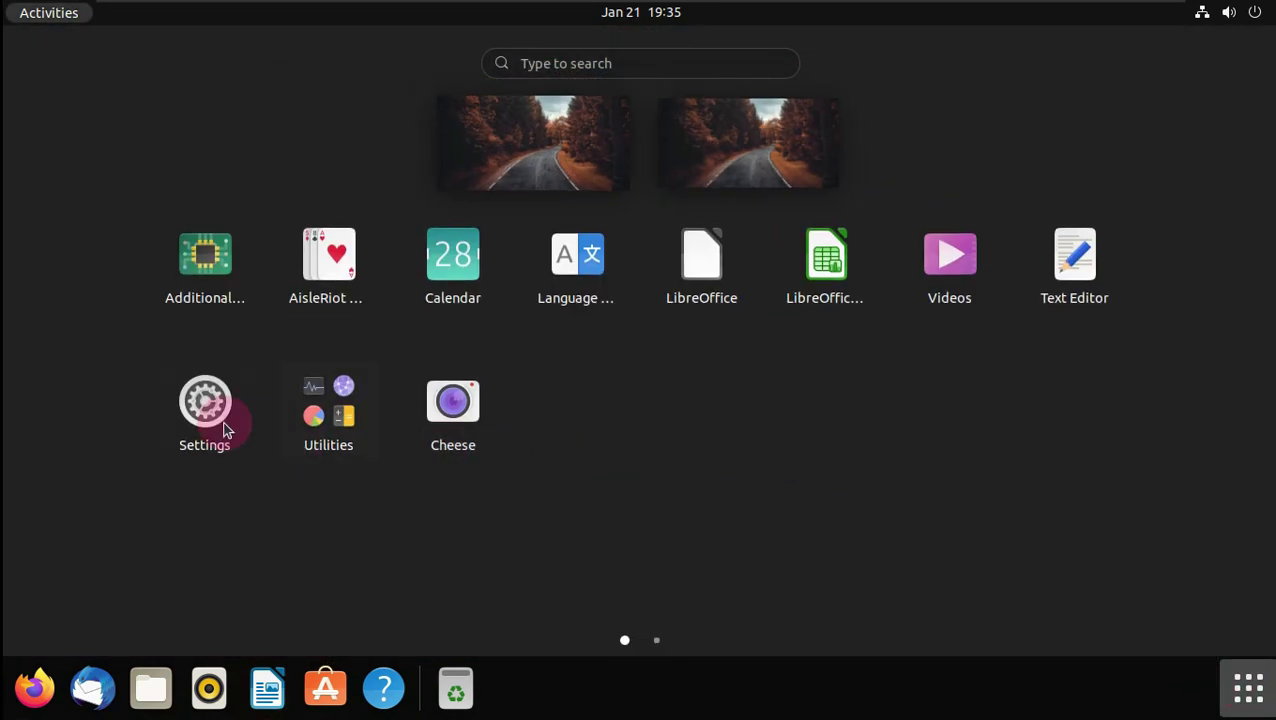
click(225, 430)
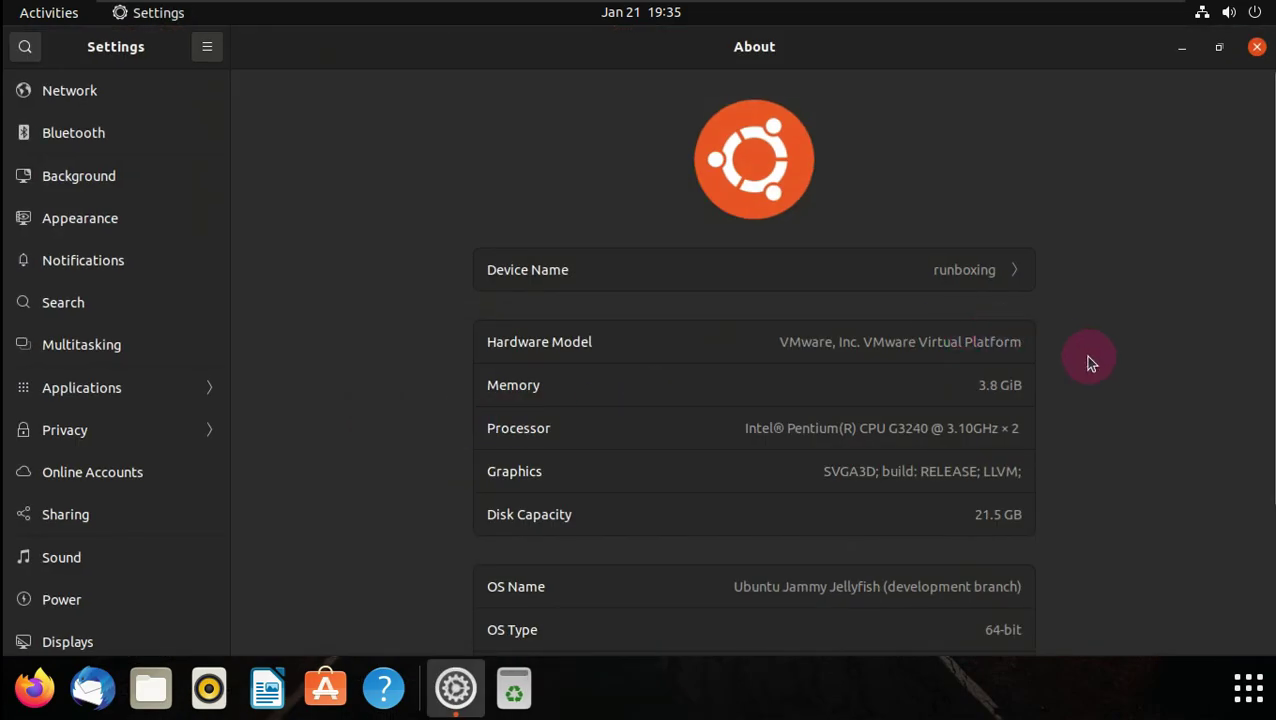
scroll(1090, 362, down, 4)
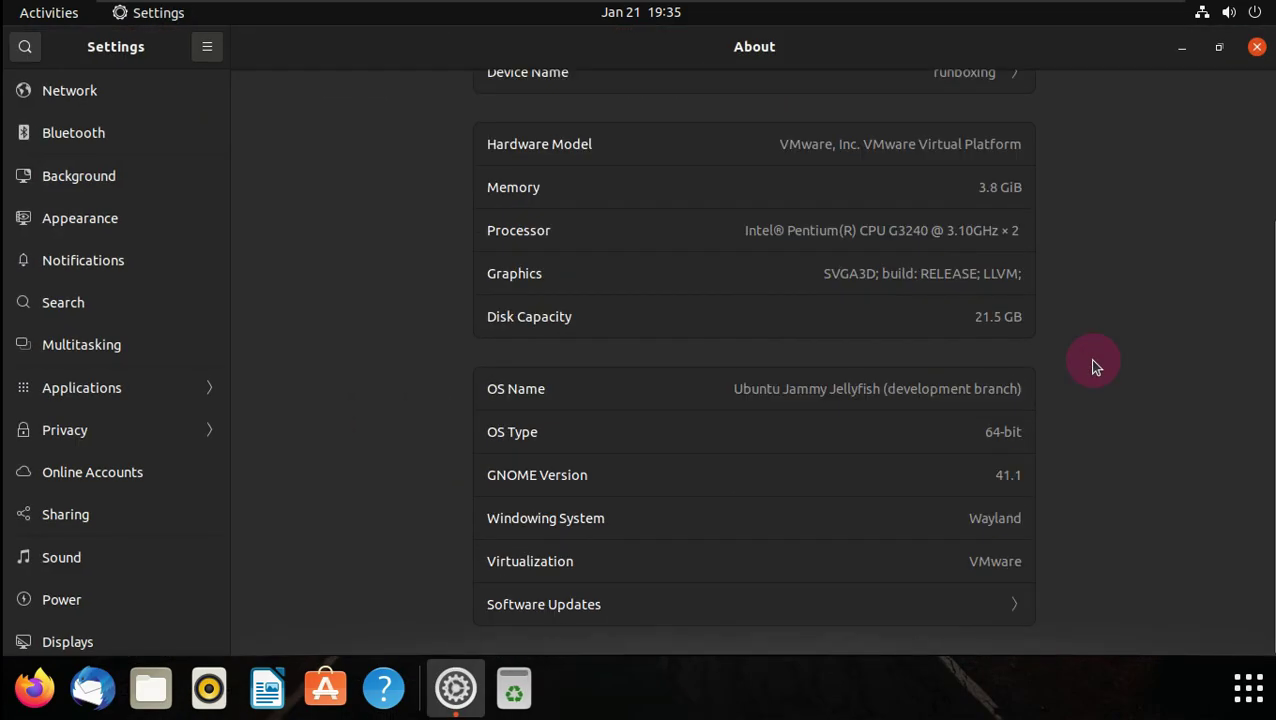
scroll(1092, 365, up, 4)
scroll(137, 570, down, 5)
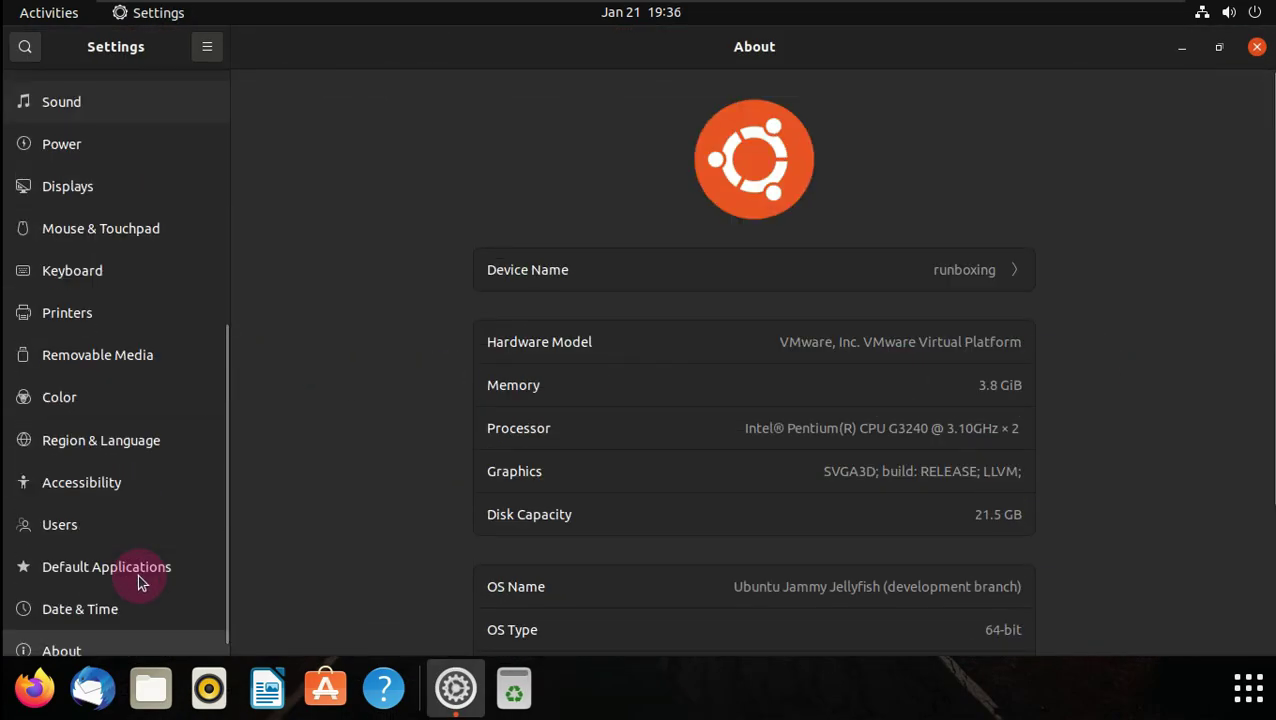
click(138, 502)
click(110, 632)
scroll(649, 484, down, 4)
scroll(649, 484, up, 4)
scroll(649, 484, down, 4)
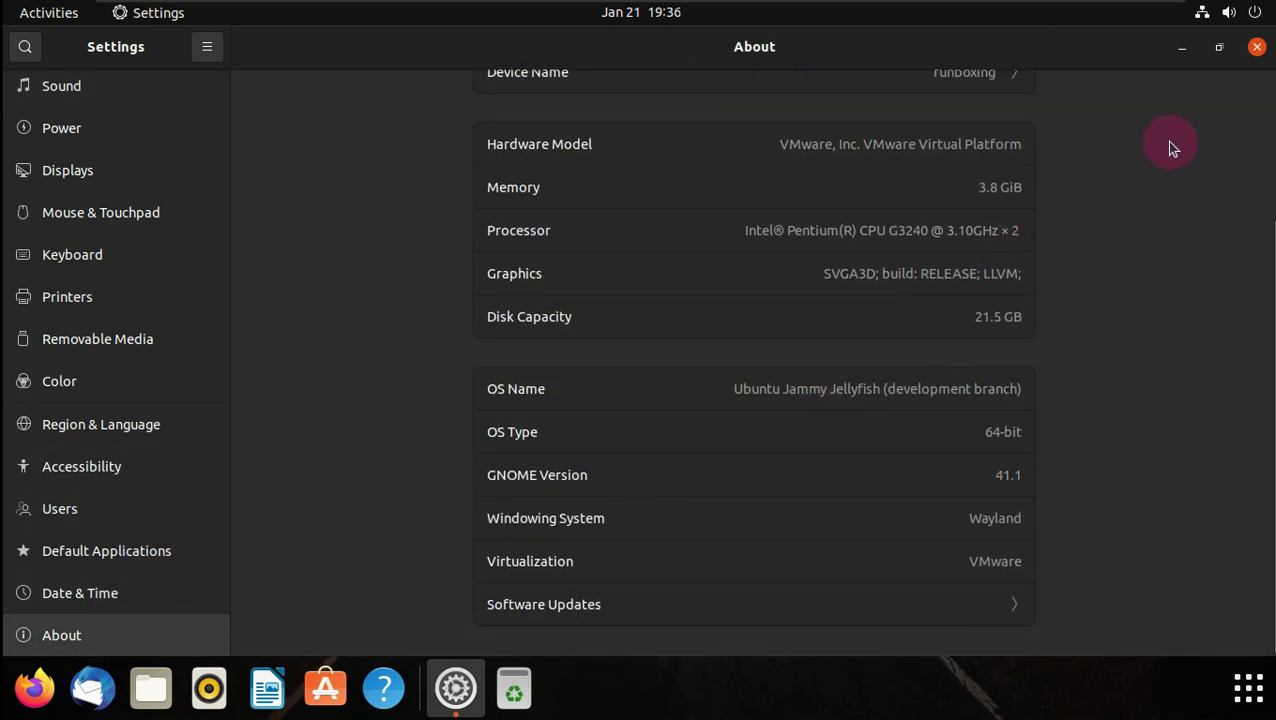
click(1257, 48)
- Log out via the system menu's Power Off / Log Out > Log Out and confirm
click(1230, 12)
click(1110, 210)
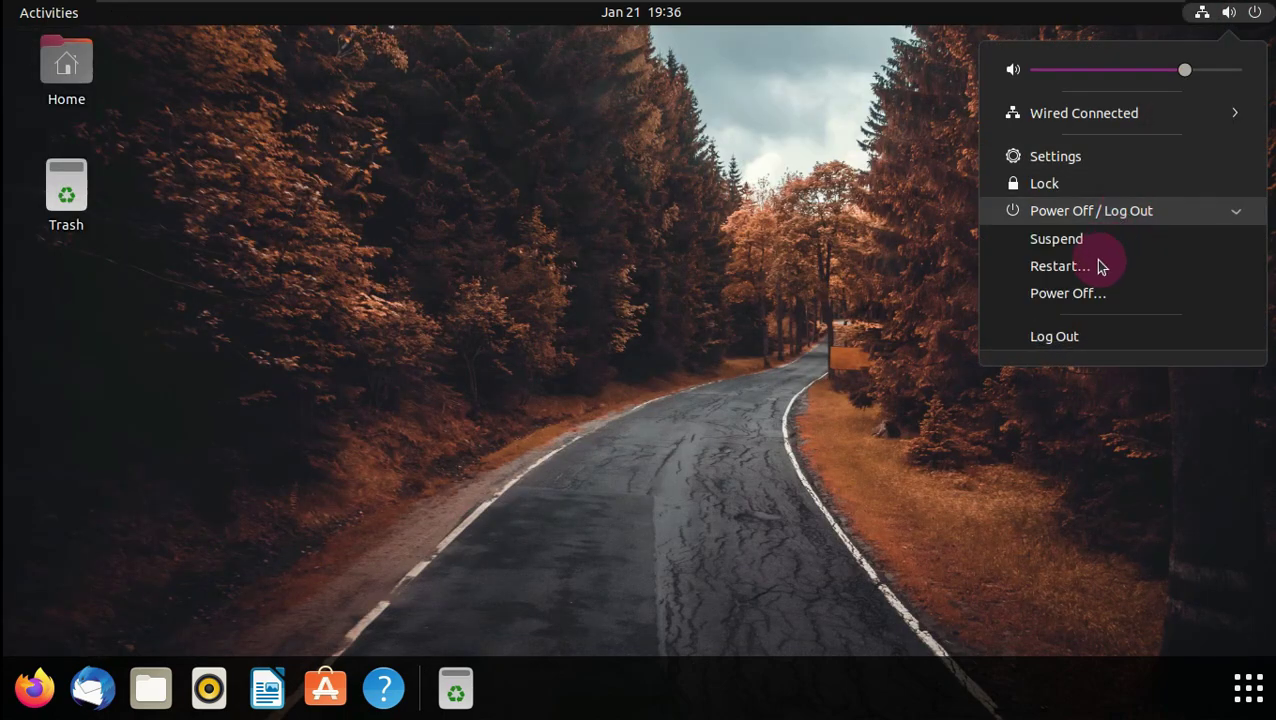
click(1092, 338)
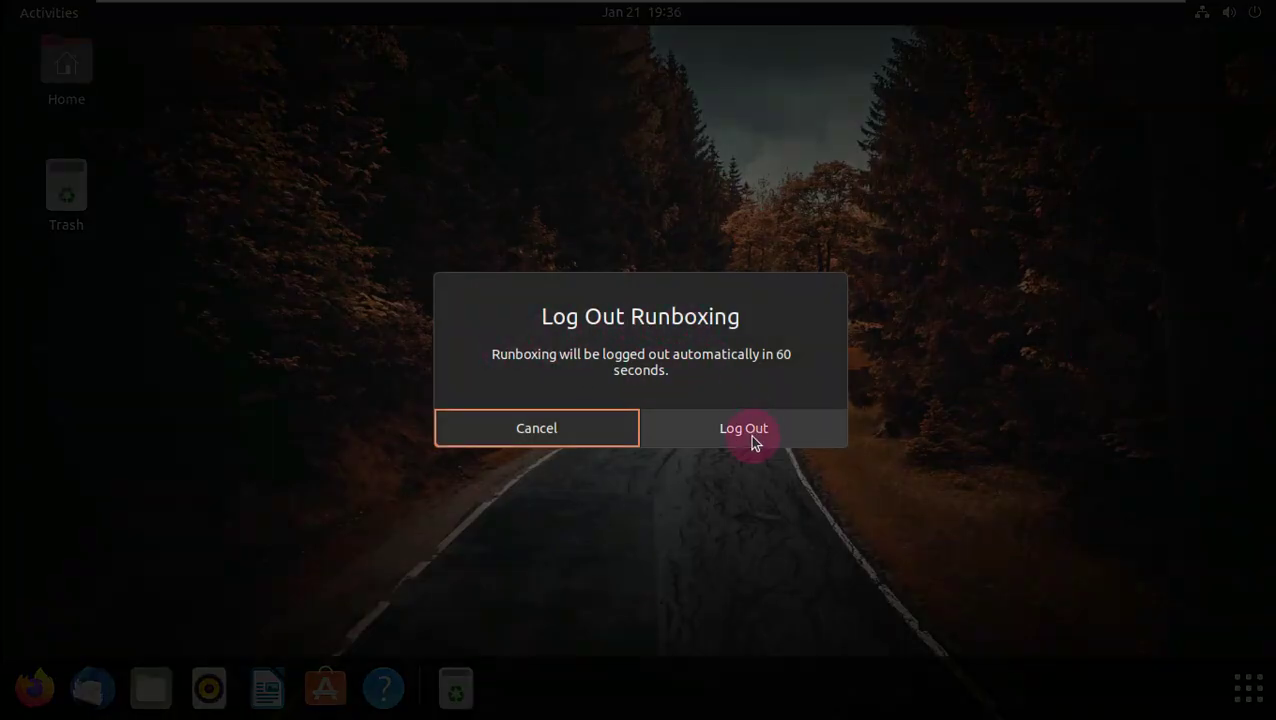
click(755, 441)
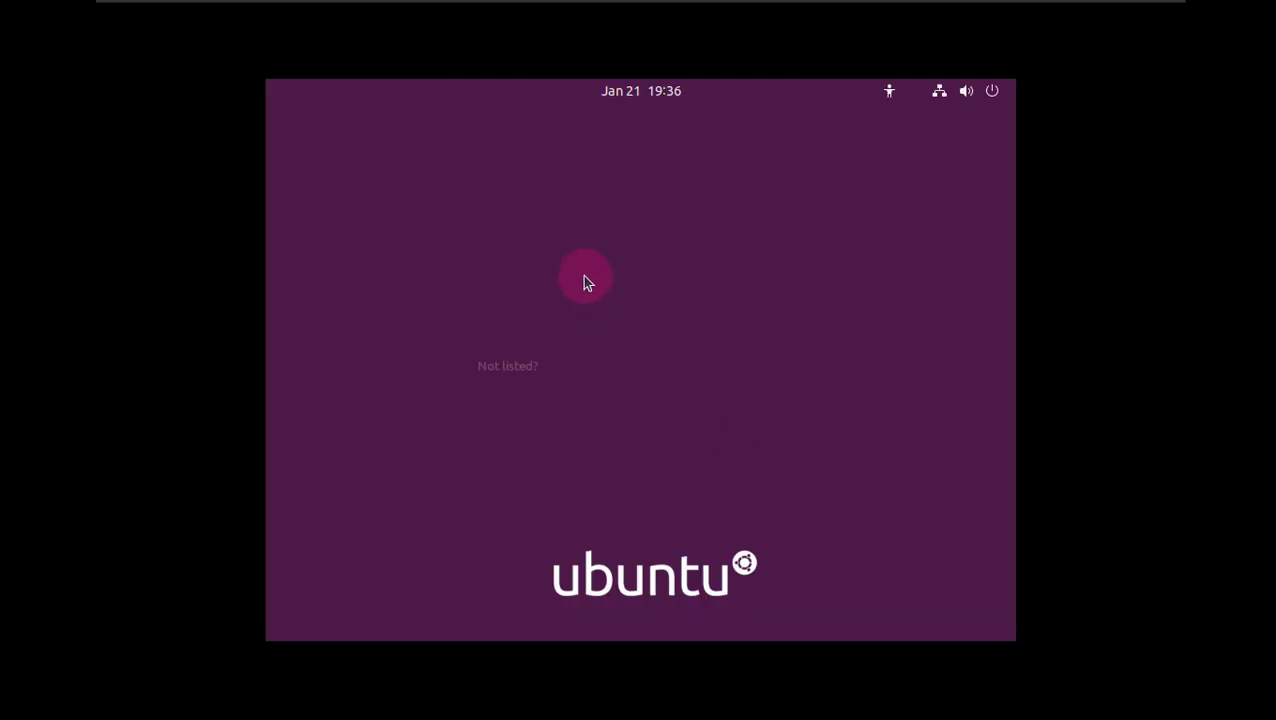
- At the login screen, pick the user account and the Ubuntu on Xorg session
click(705, 330)
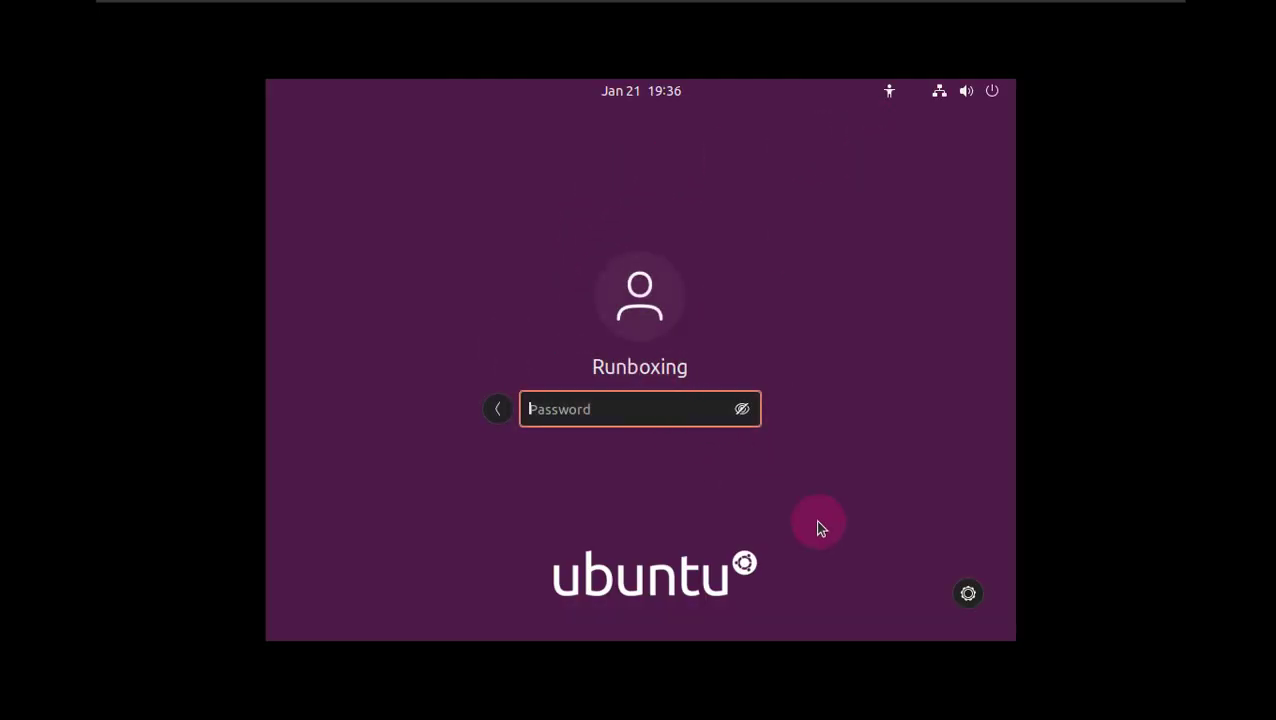
click(970, 592)
click(885, 535)
- Look at the login screen's accessibility, calendar and power menus, closing each
click(889, 91)
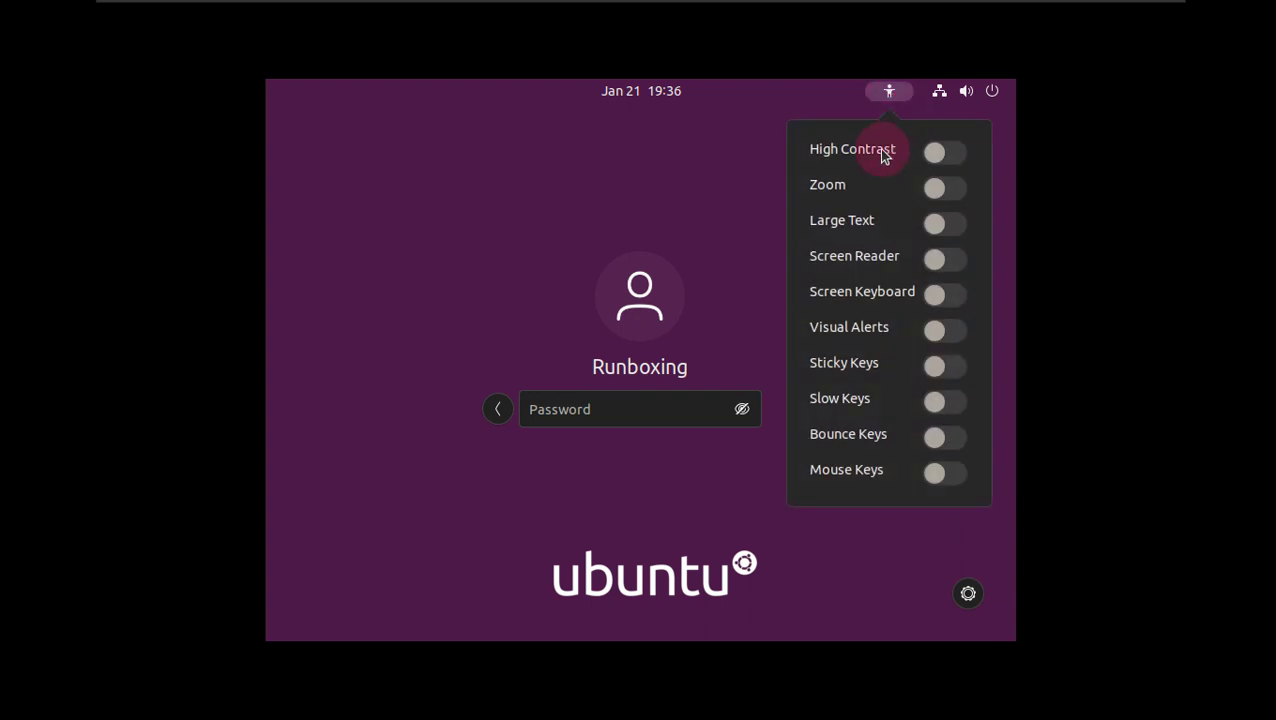
click(733, 188)
click(652, 95)
click(860, 142)
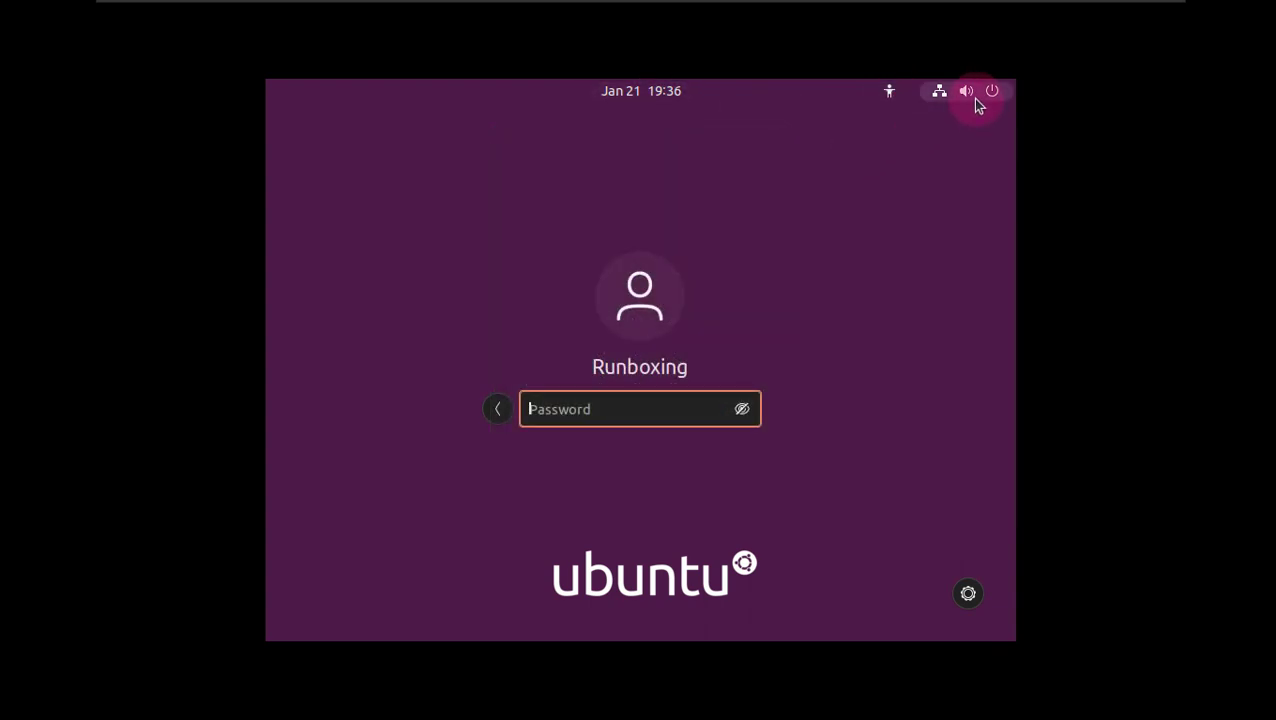
click(972, 95)
click(975, 231)
click(883, 424)
- Enter the account password and sign back in
click(701, 413)
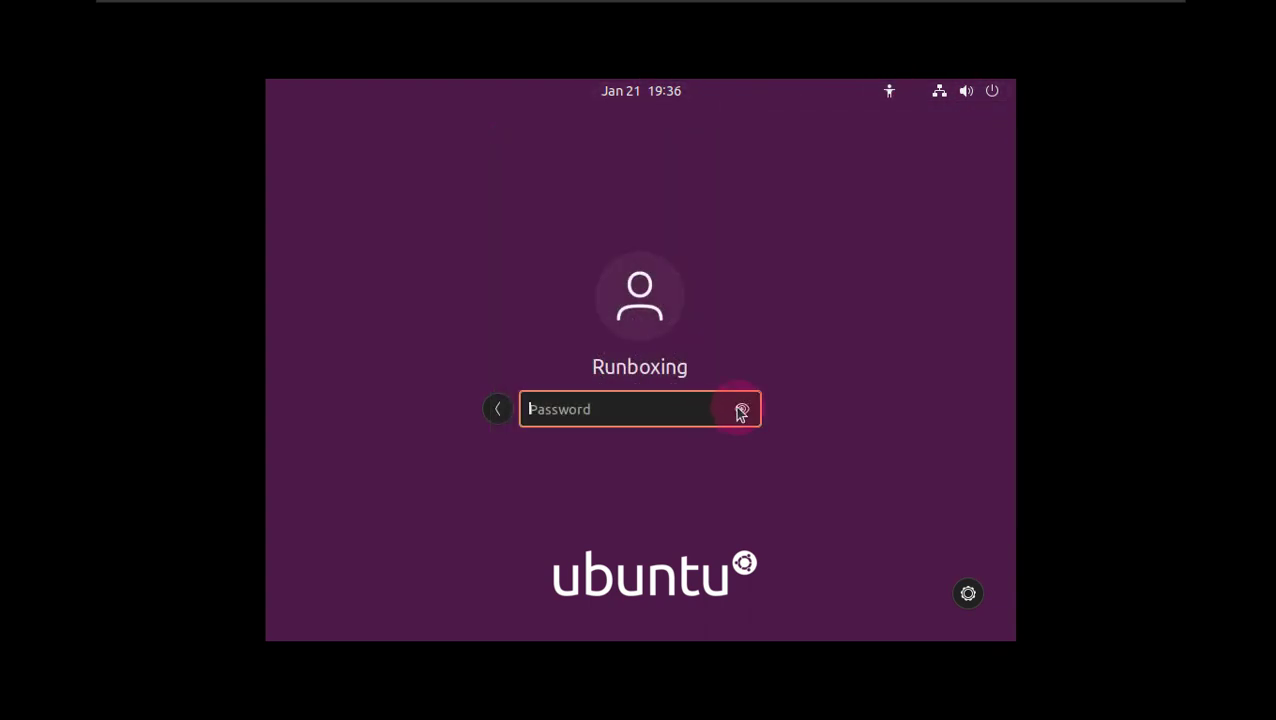
click(677, 414)
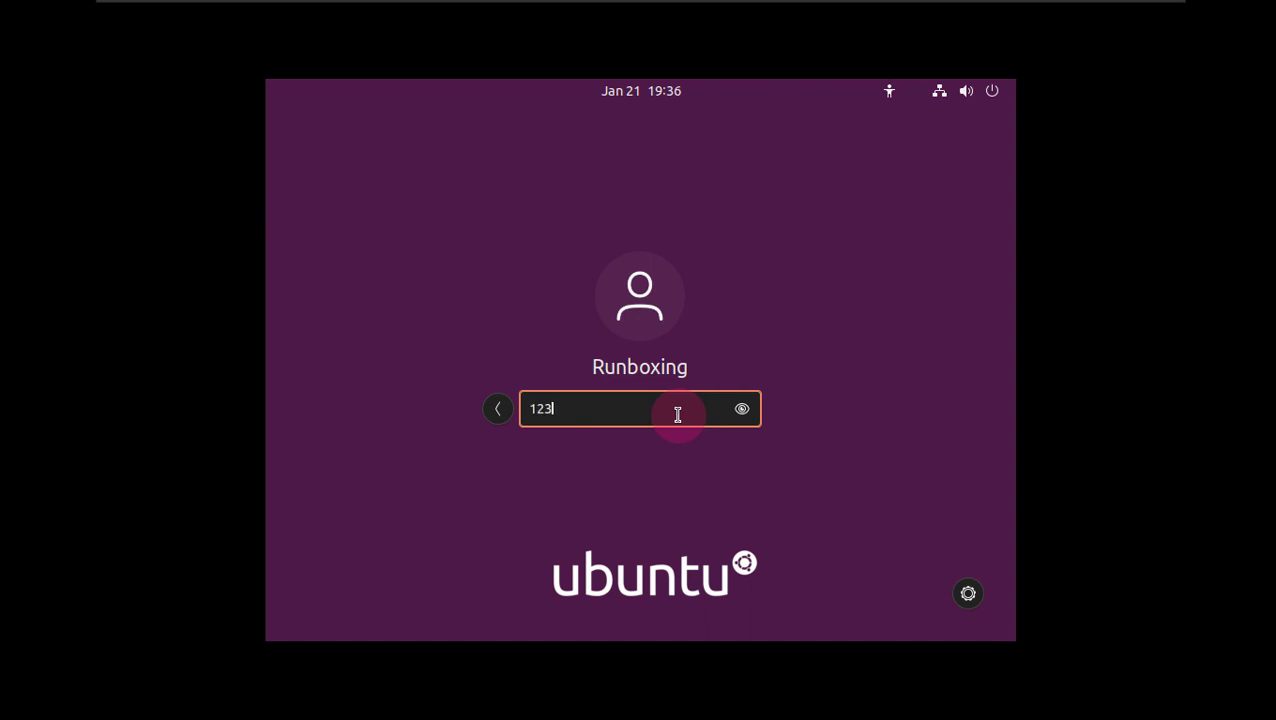
key(Return)
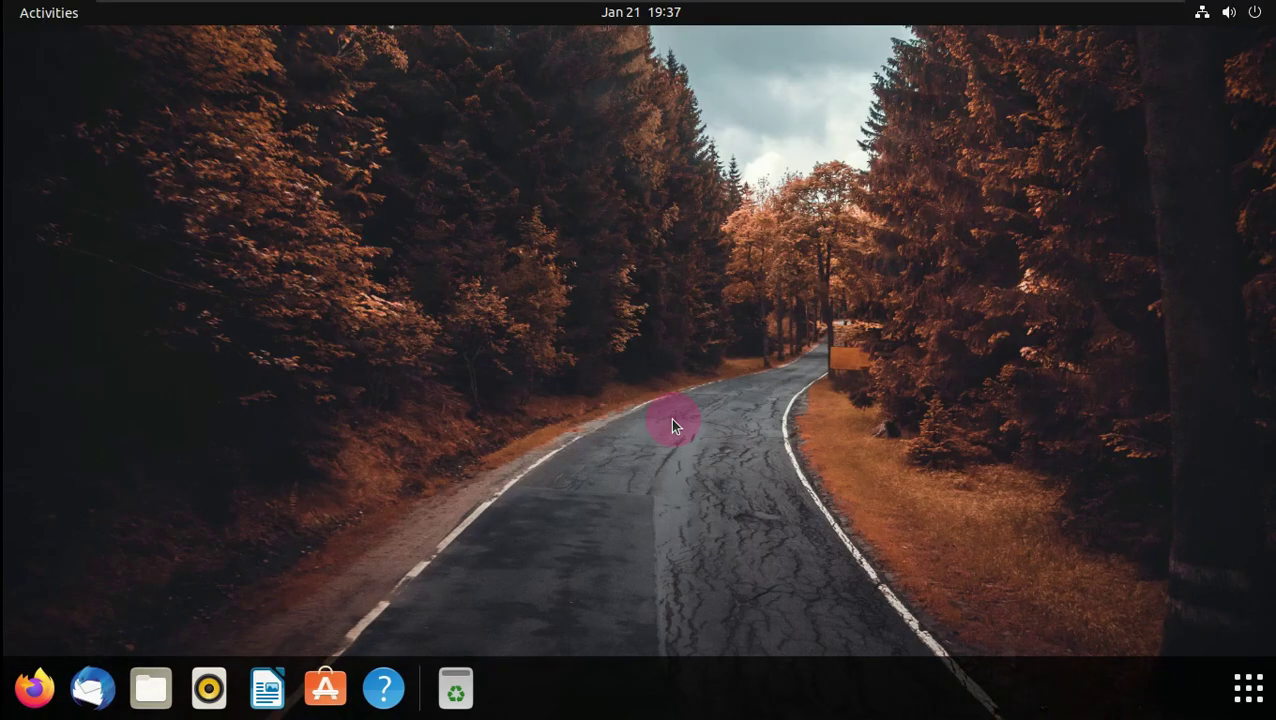
- Lock the screen from the system menu
click(1241, 692)
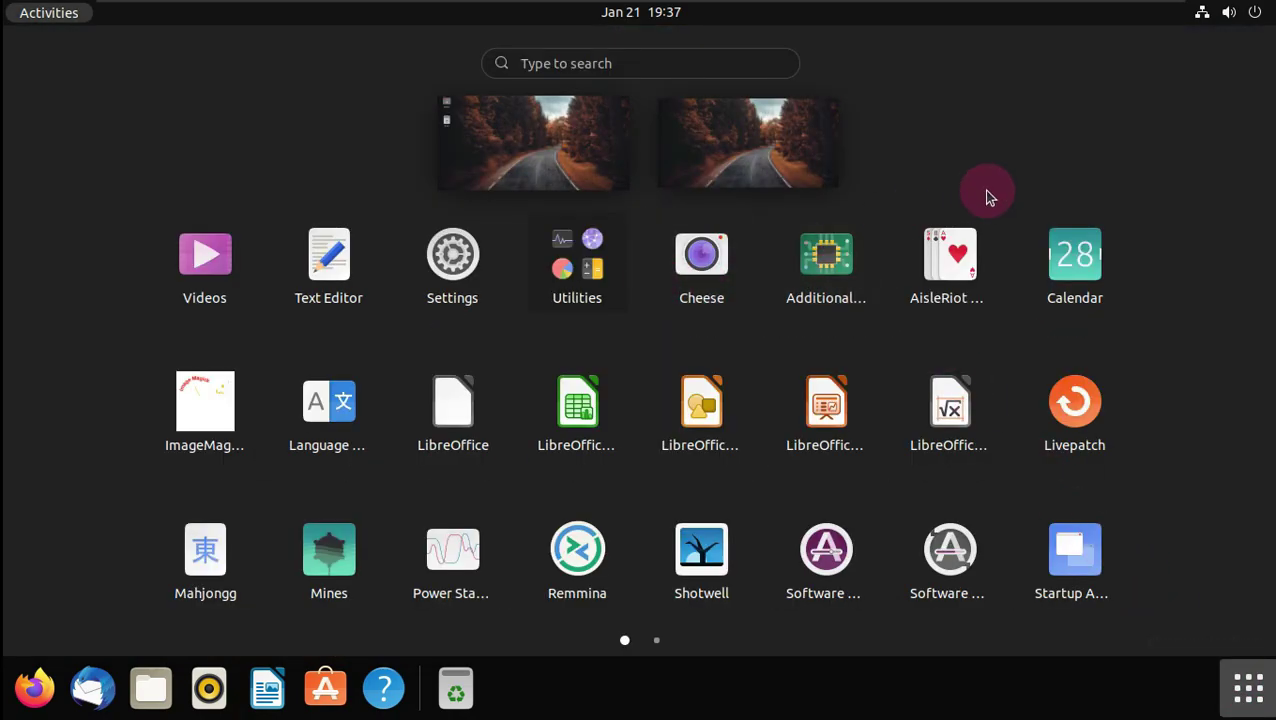
click(1231, 18)
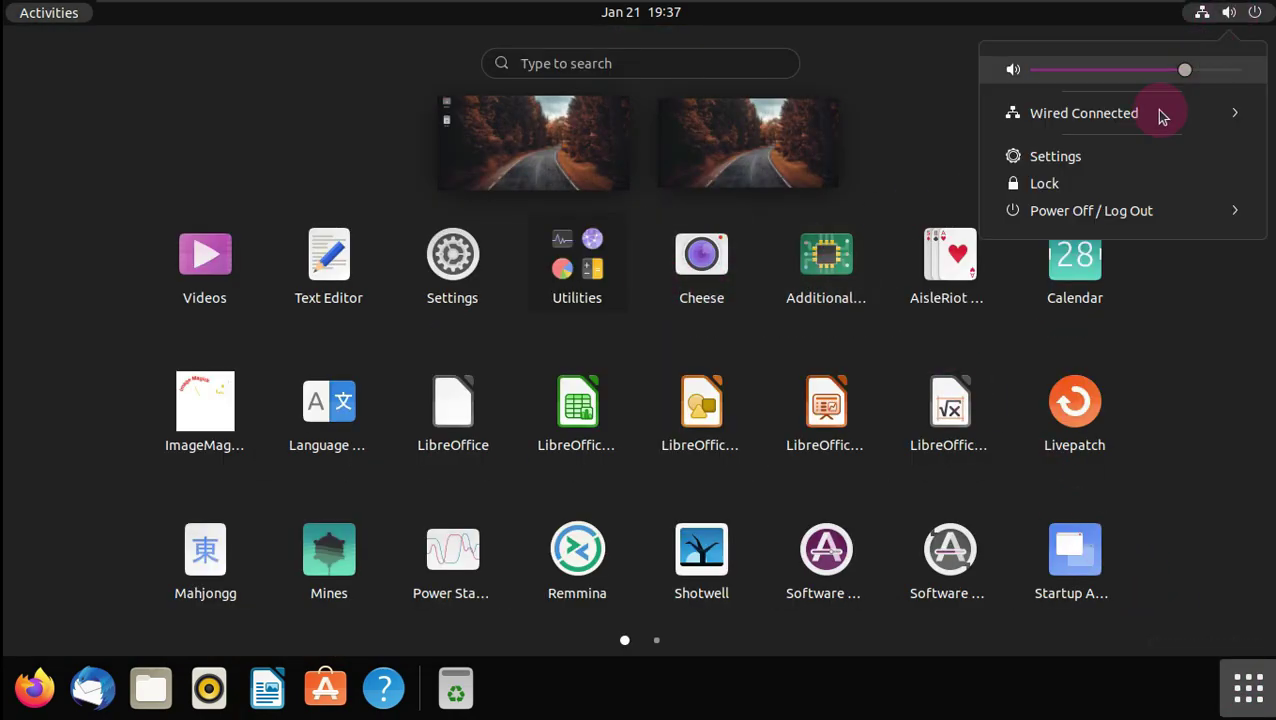
click(1104, 190)
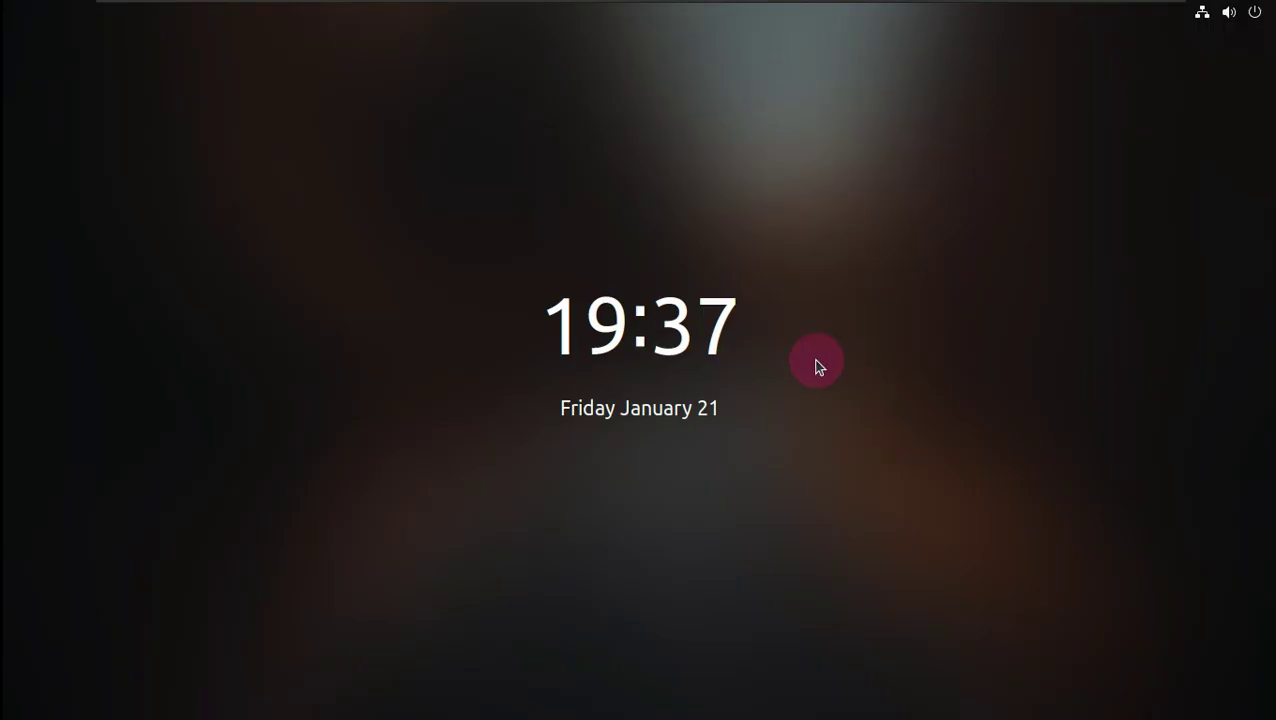
- Unlock the lock screen with the account password
click(790, 365)
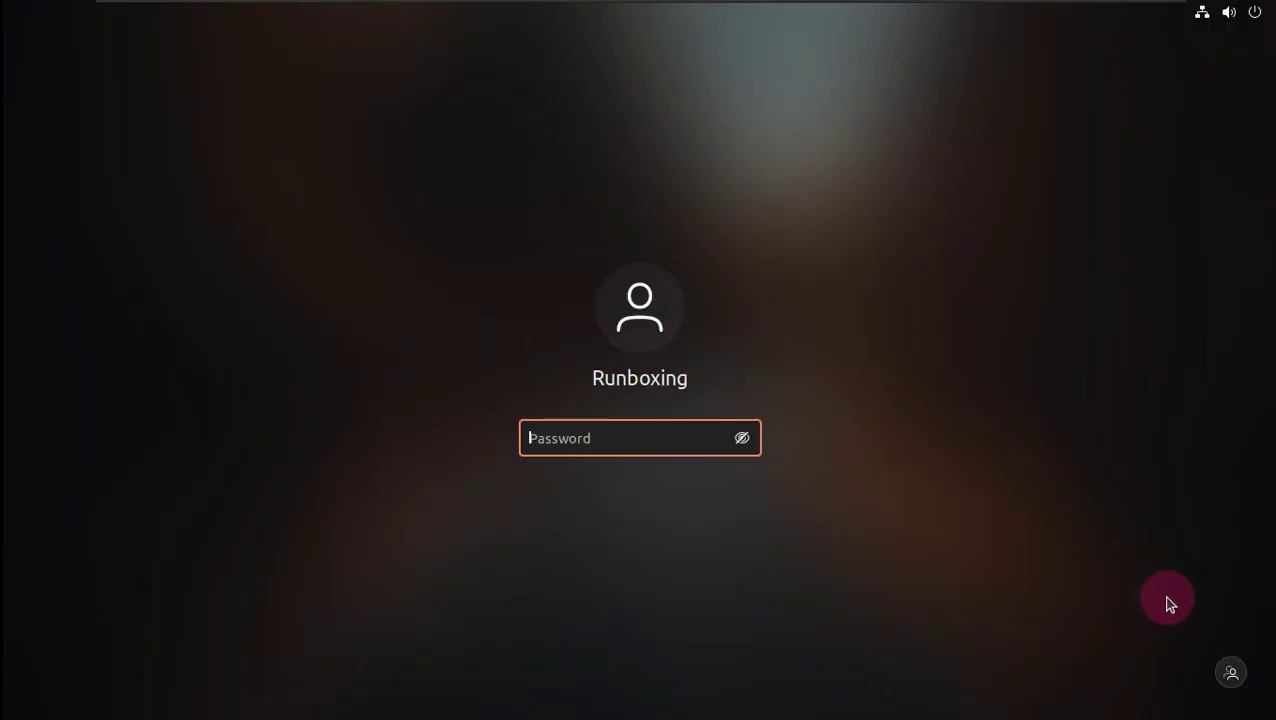
click(1196, 20)
click(1209, 166)
click(649, 433)
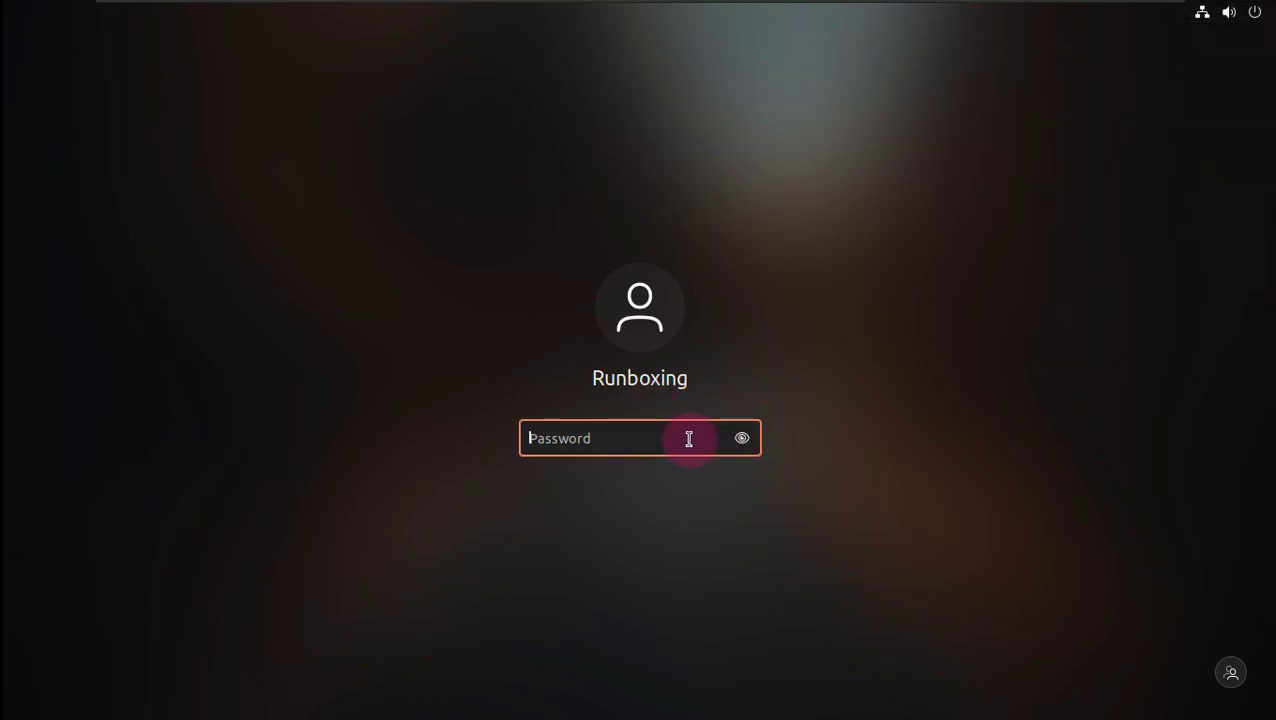
key(Return)
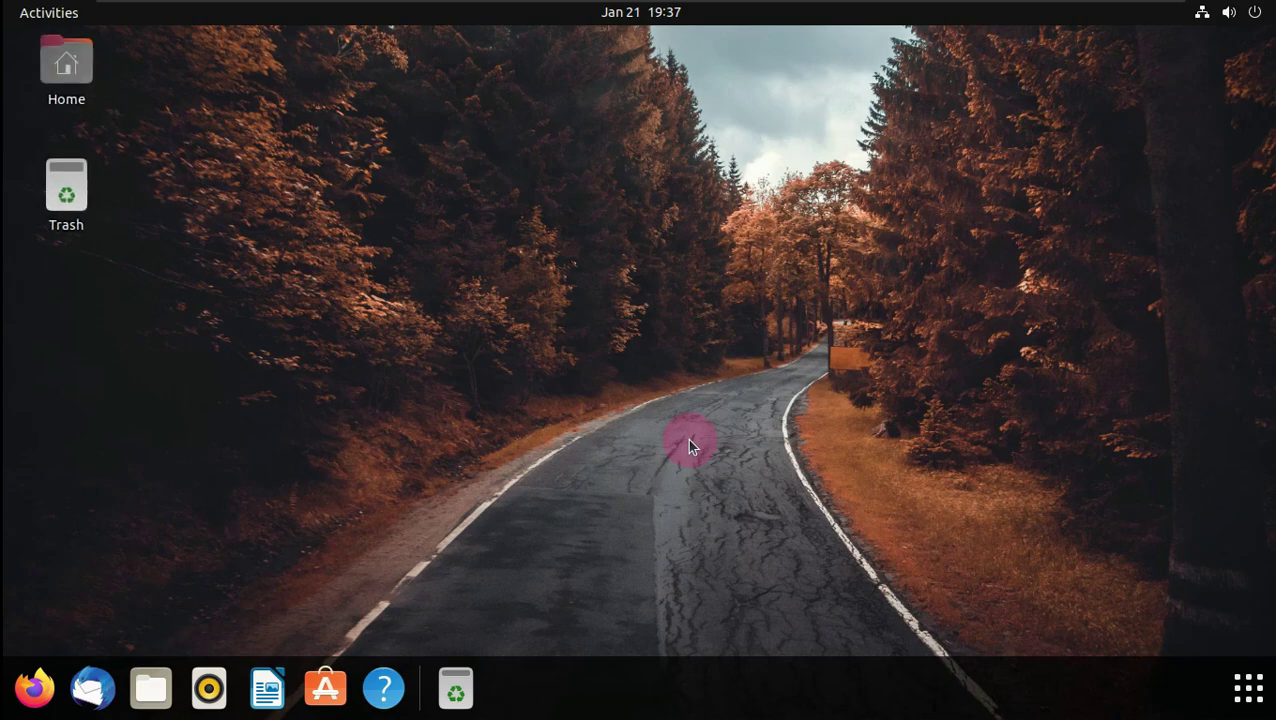
- Power off the machine via Power Off / Log Out > Power Off and confirm
click(1240, 14)
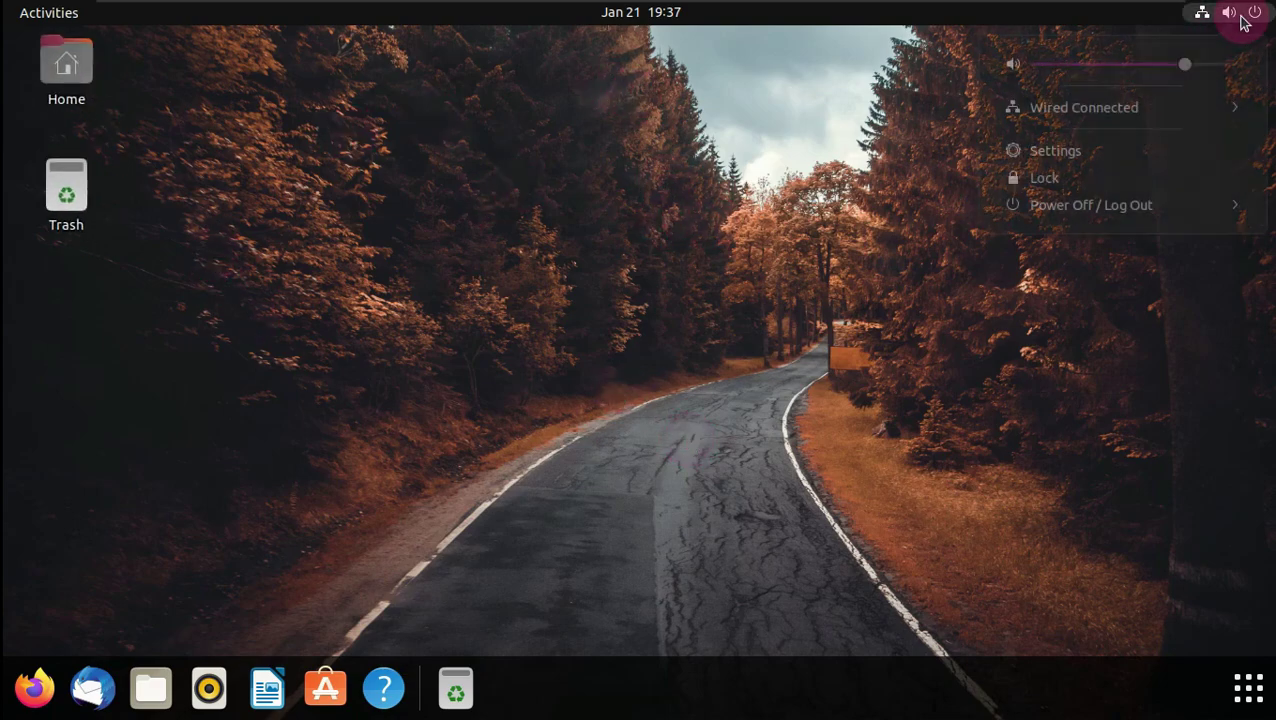
click(1185, 210)
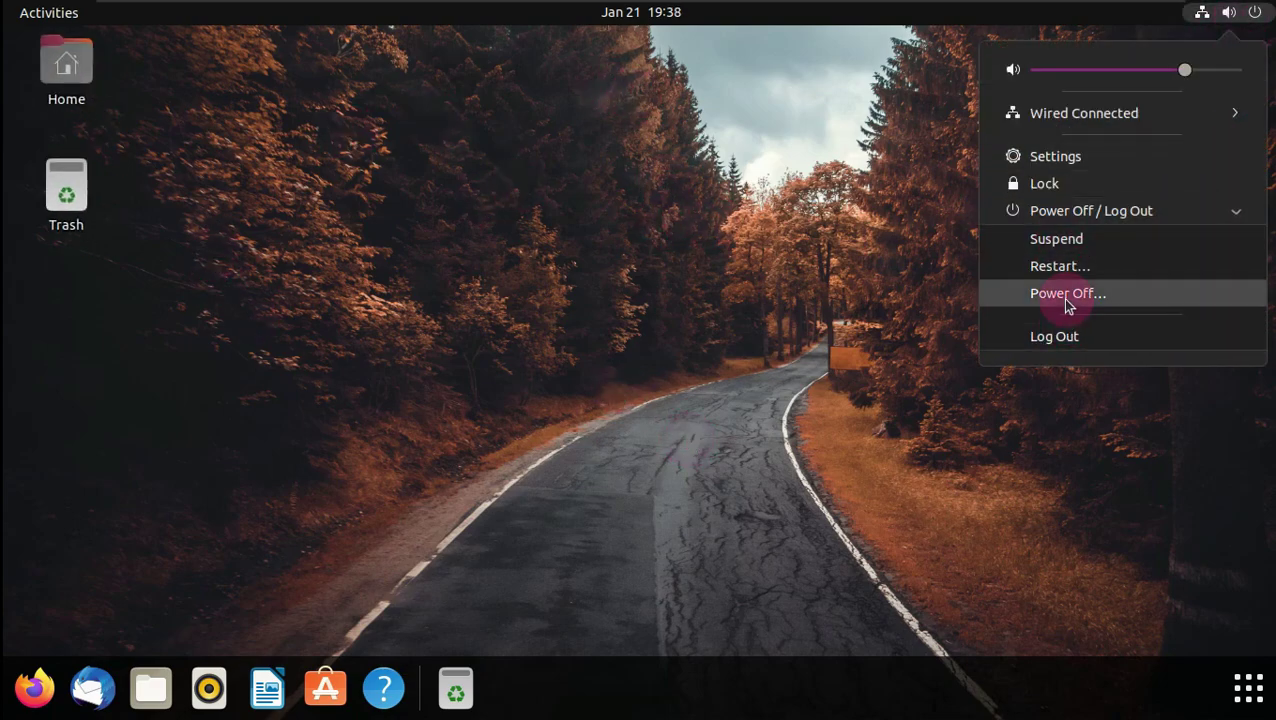
click(1068, 296)
click(726, 424)
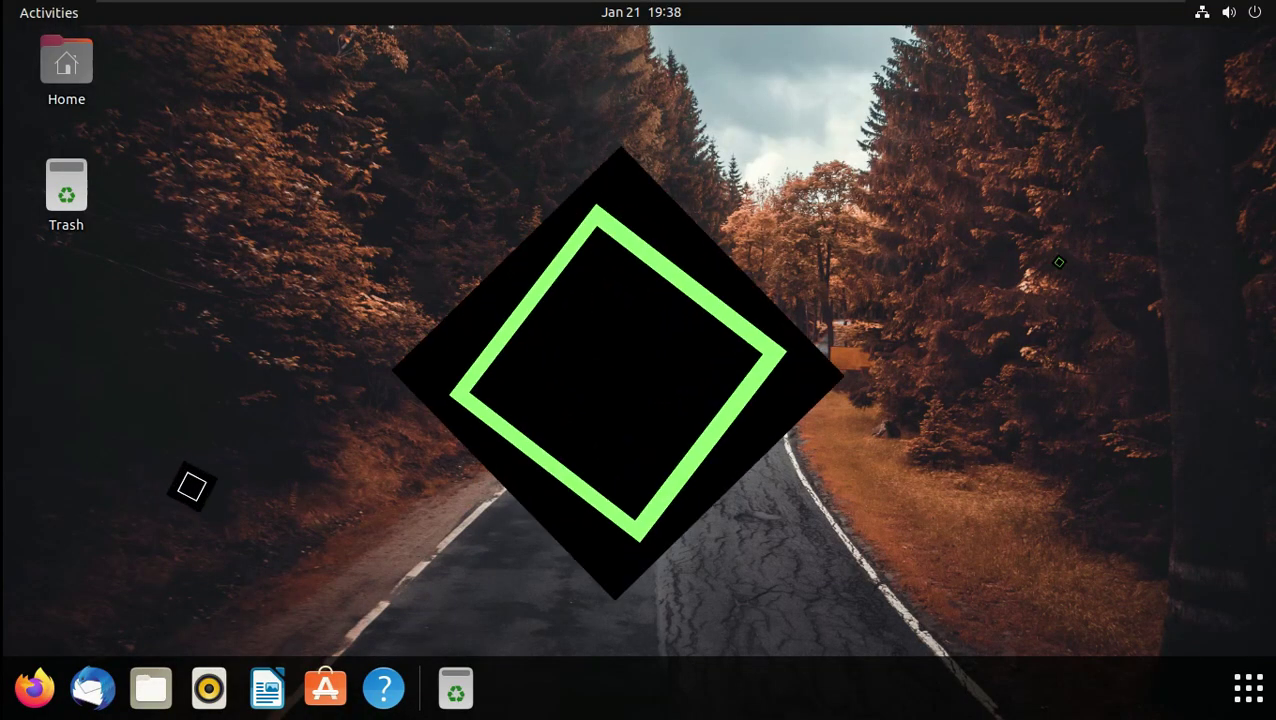